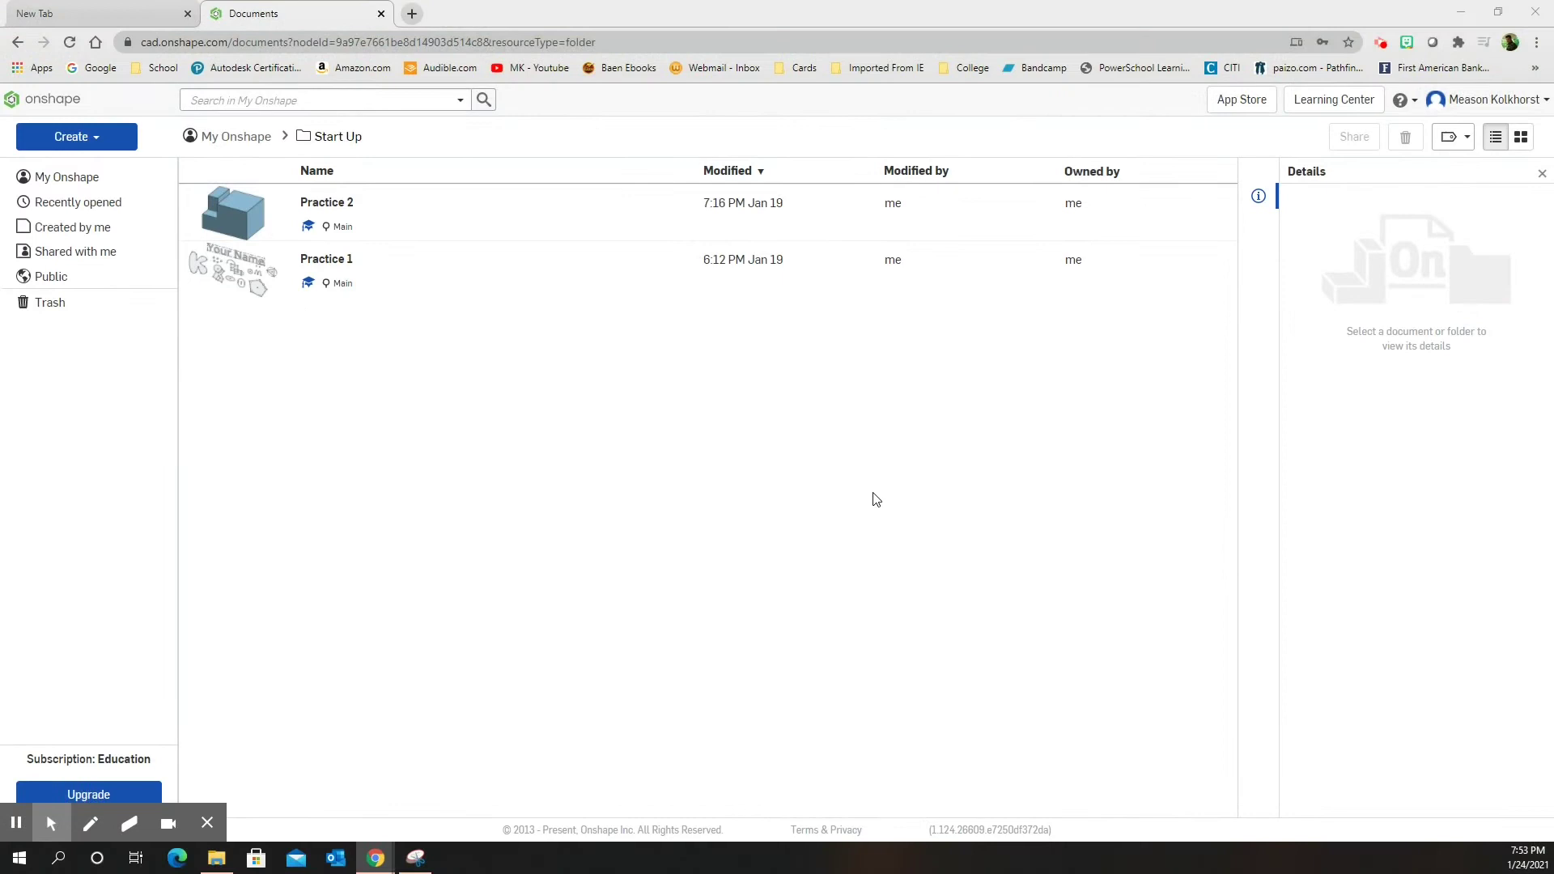
Step: Create a new document named "Practice 3" in the Start Up folder
click(77, 139)
click(99, 166)
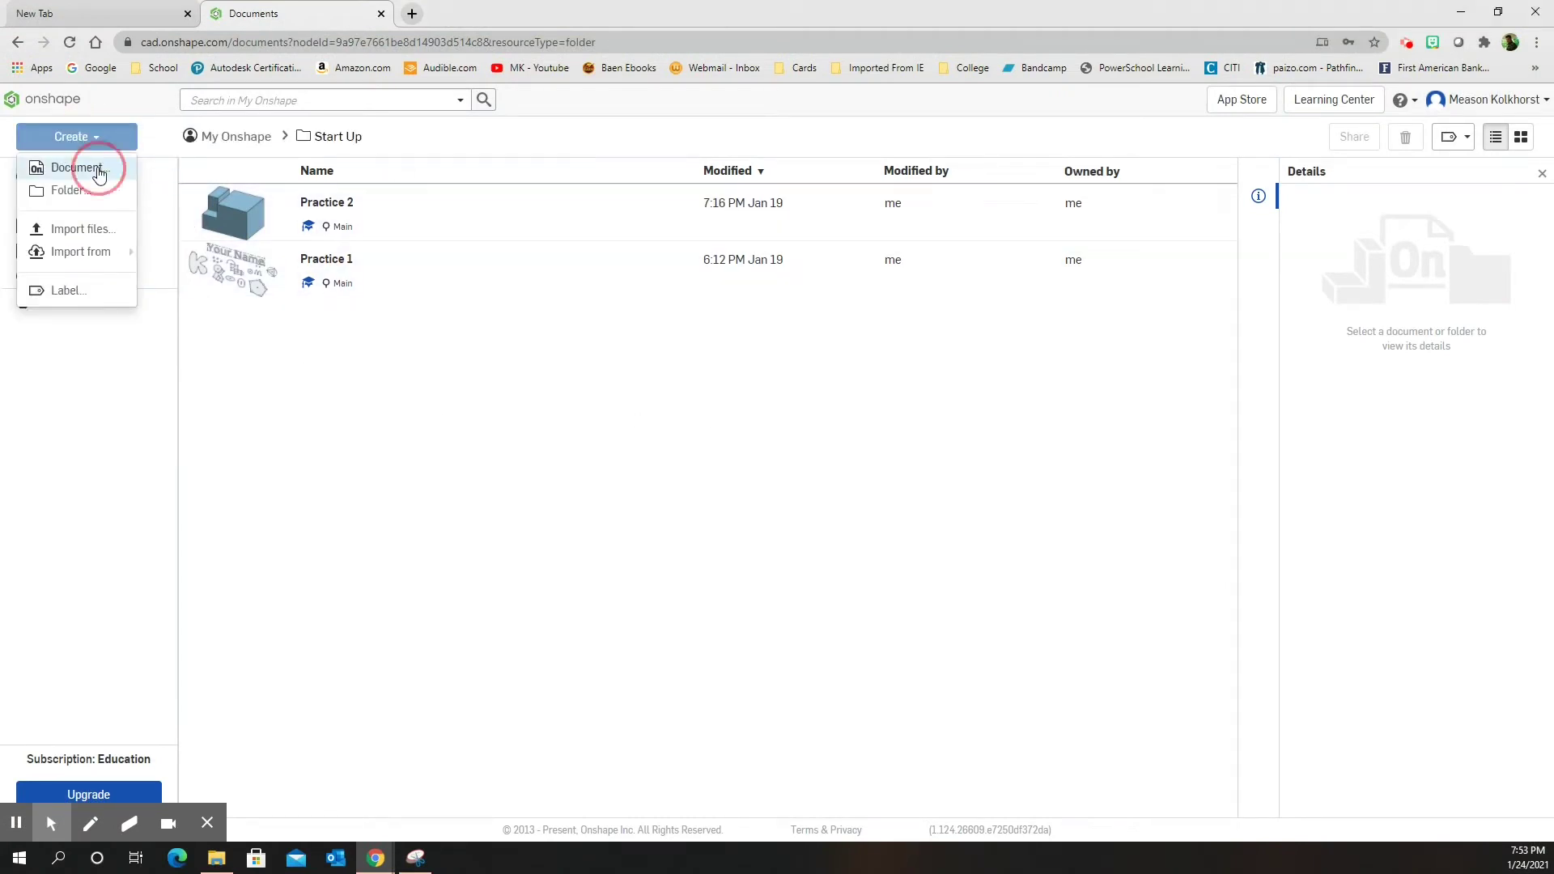
text(Practice 3)
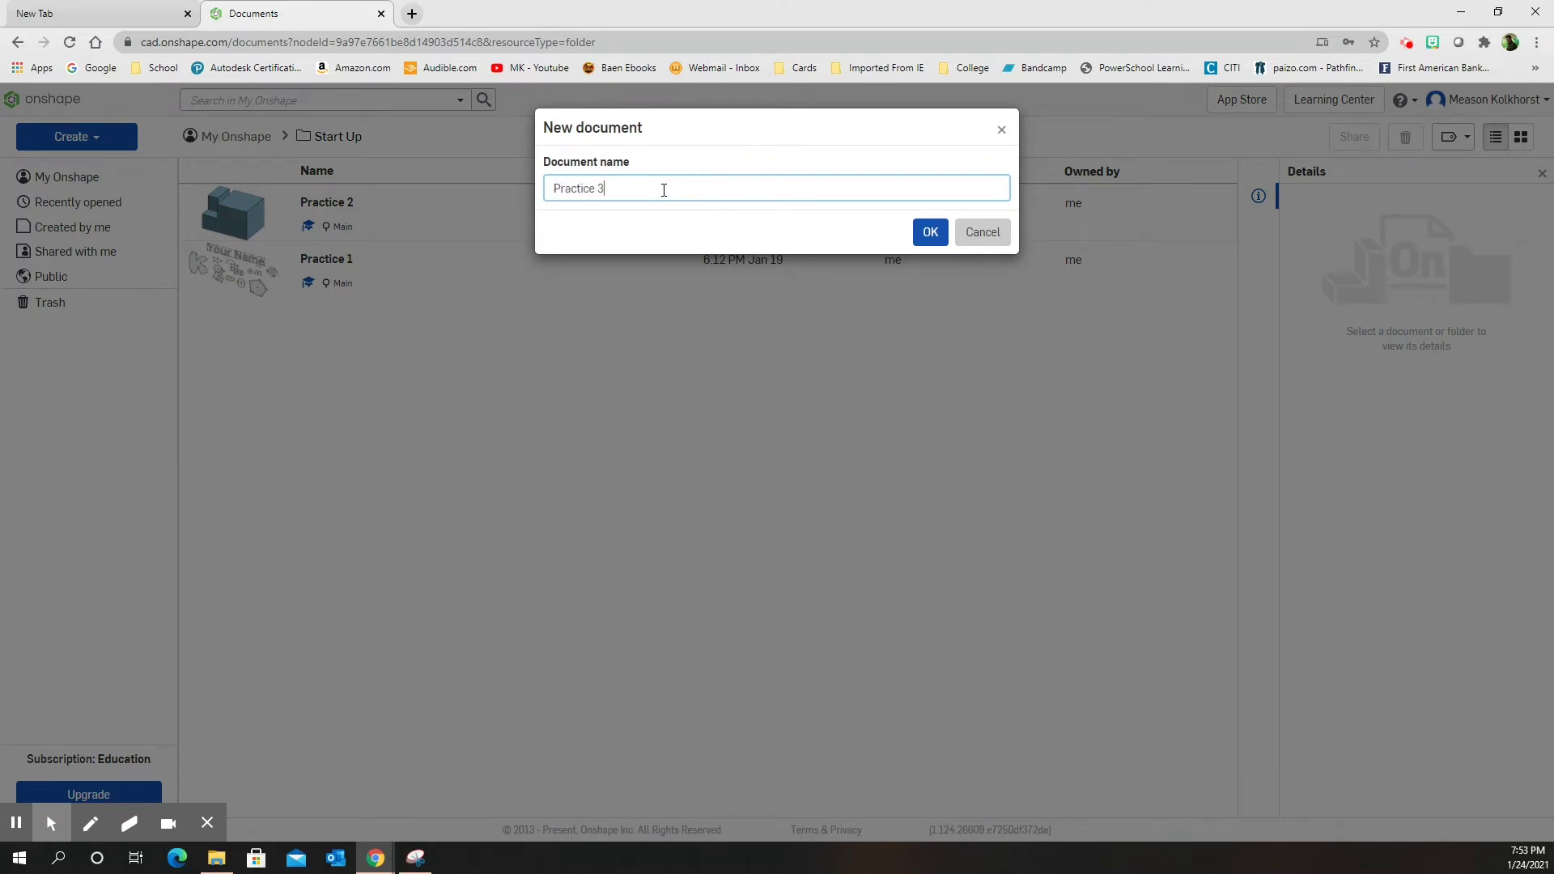
click(927, 230)
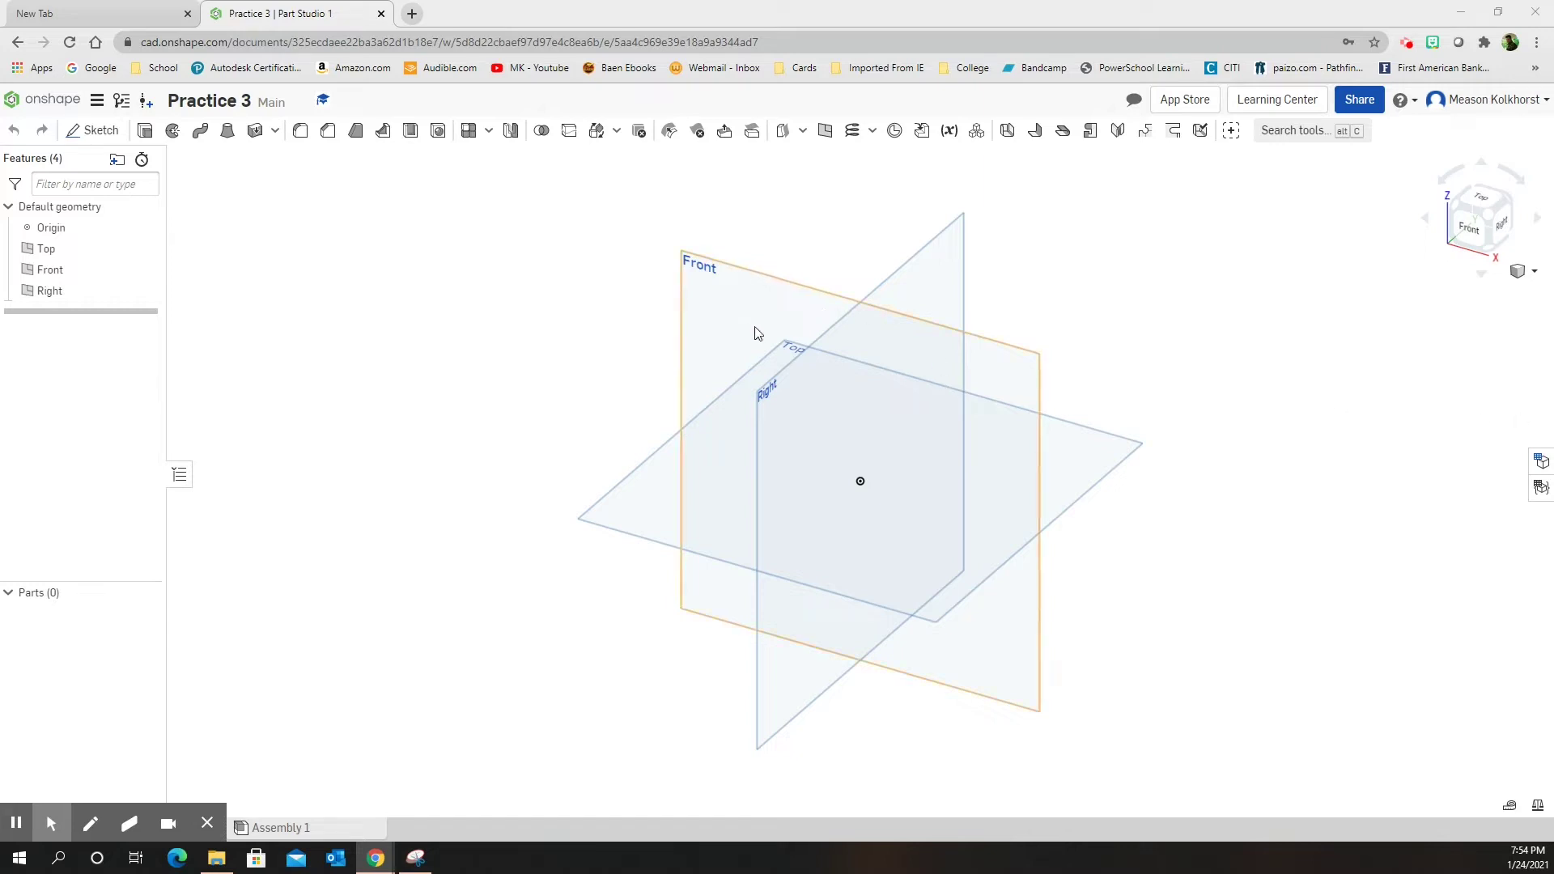
Step: Start a sketch on the Front plane and draw a corner rectangle from the origin, about 2.3 in wide and 1.1 in high
click(94, 131)
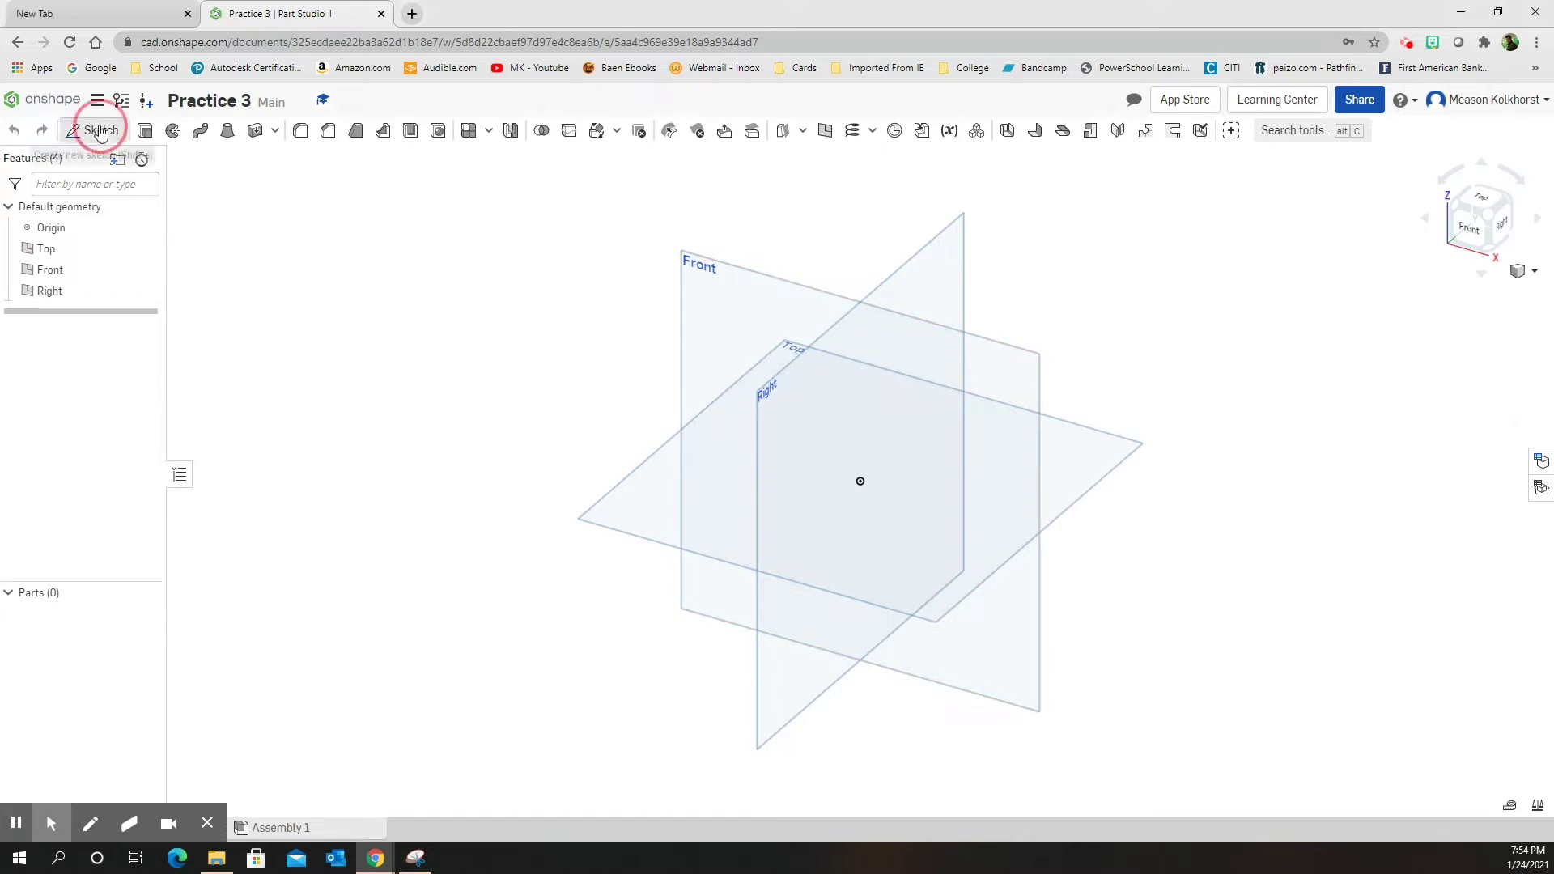
click(45, 272)
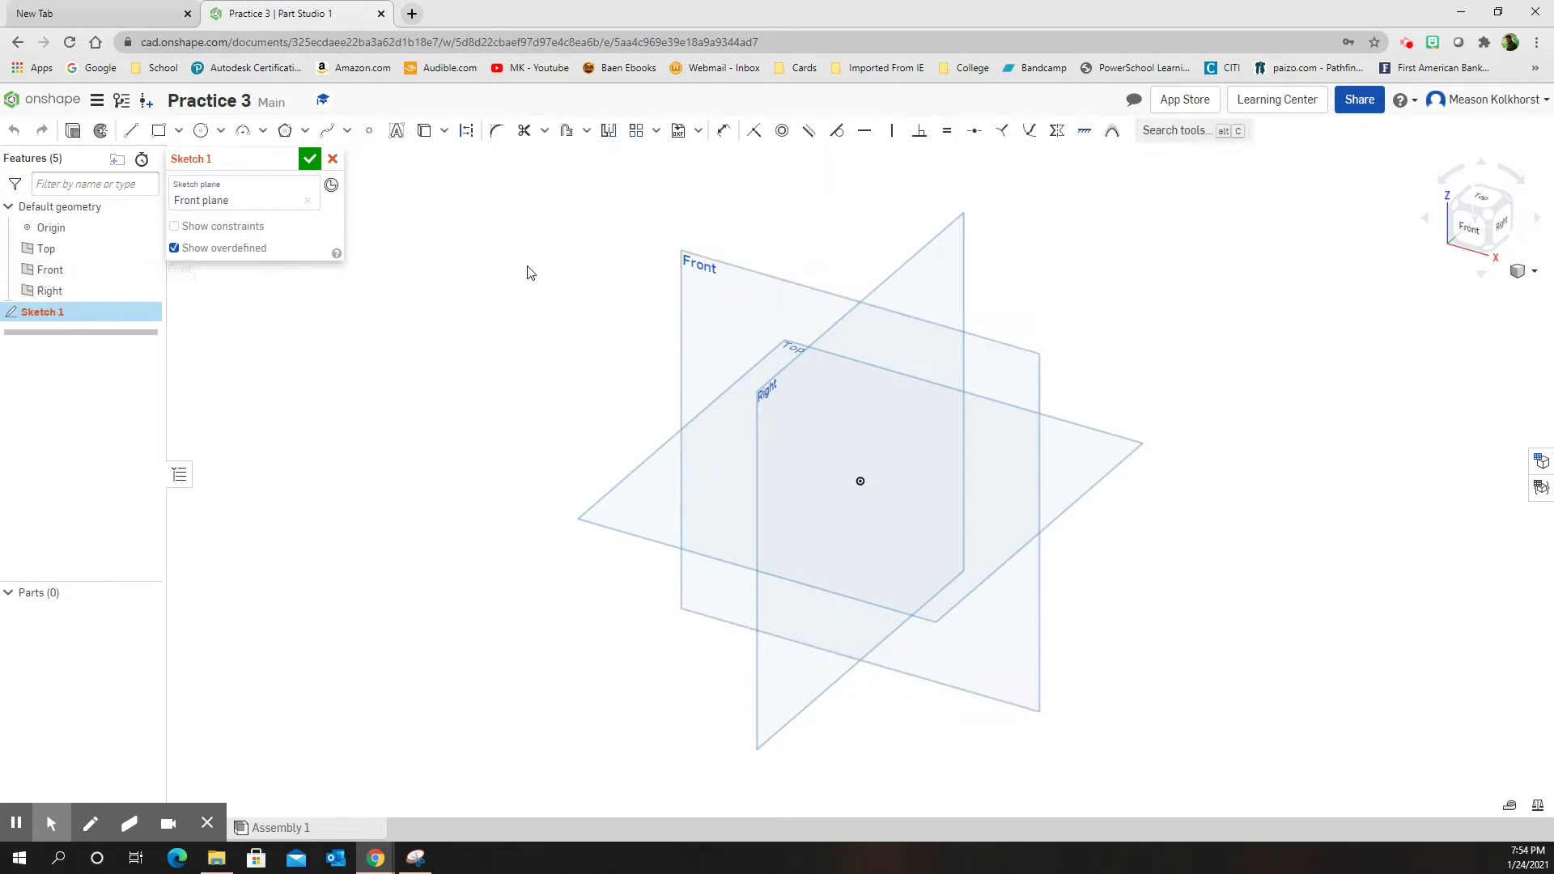
click(1462, 229)
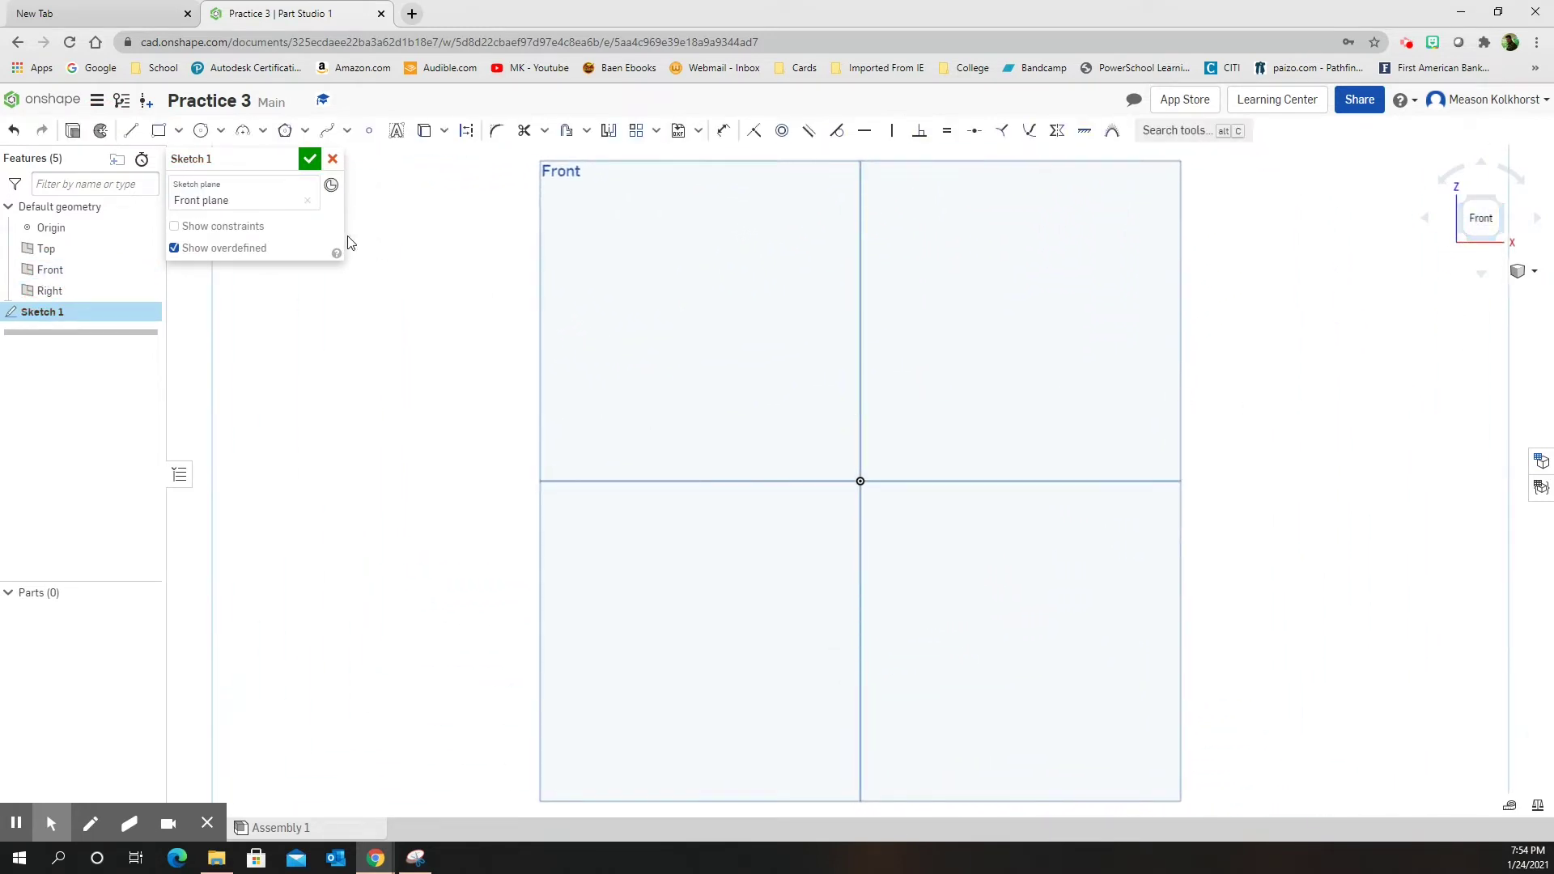
click(159, 130)
click(860, 481)
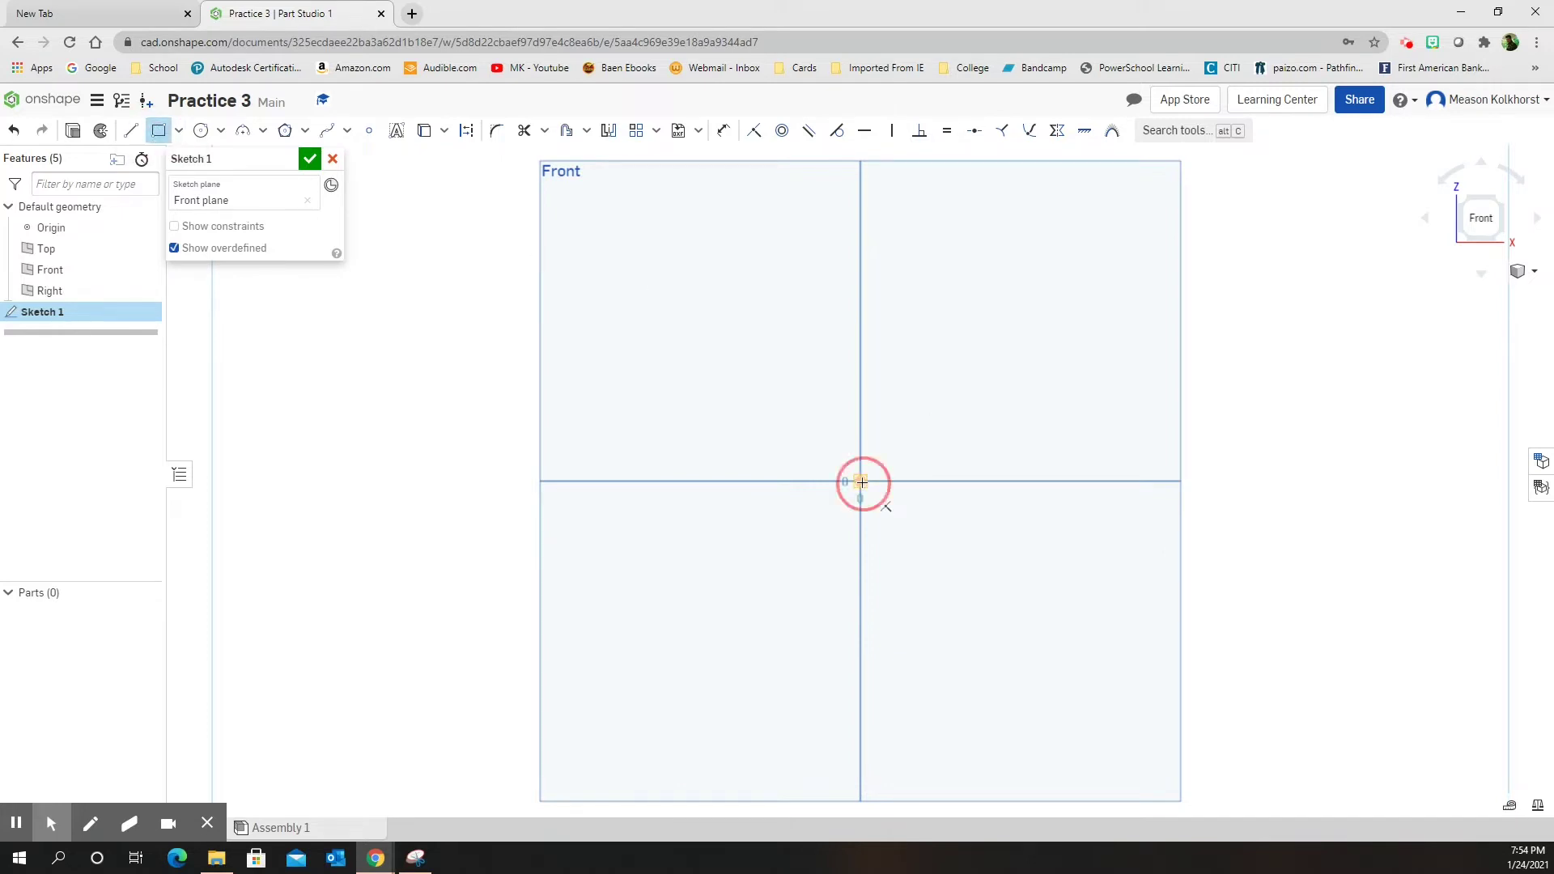
click(1106, 363)
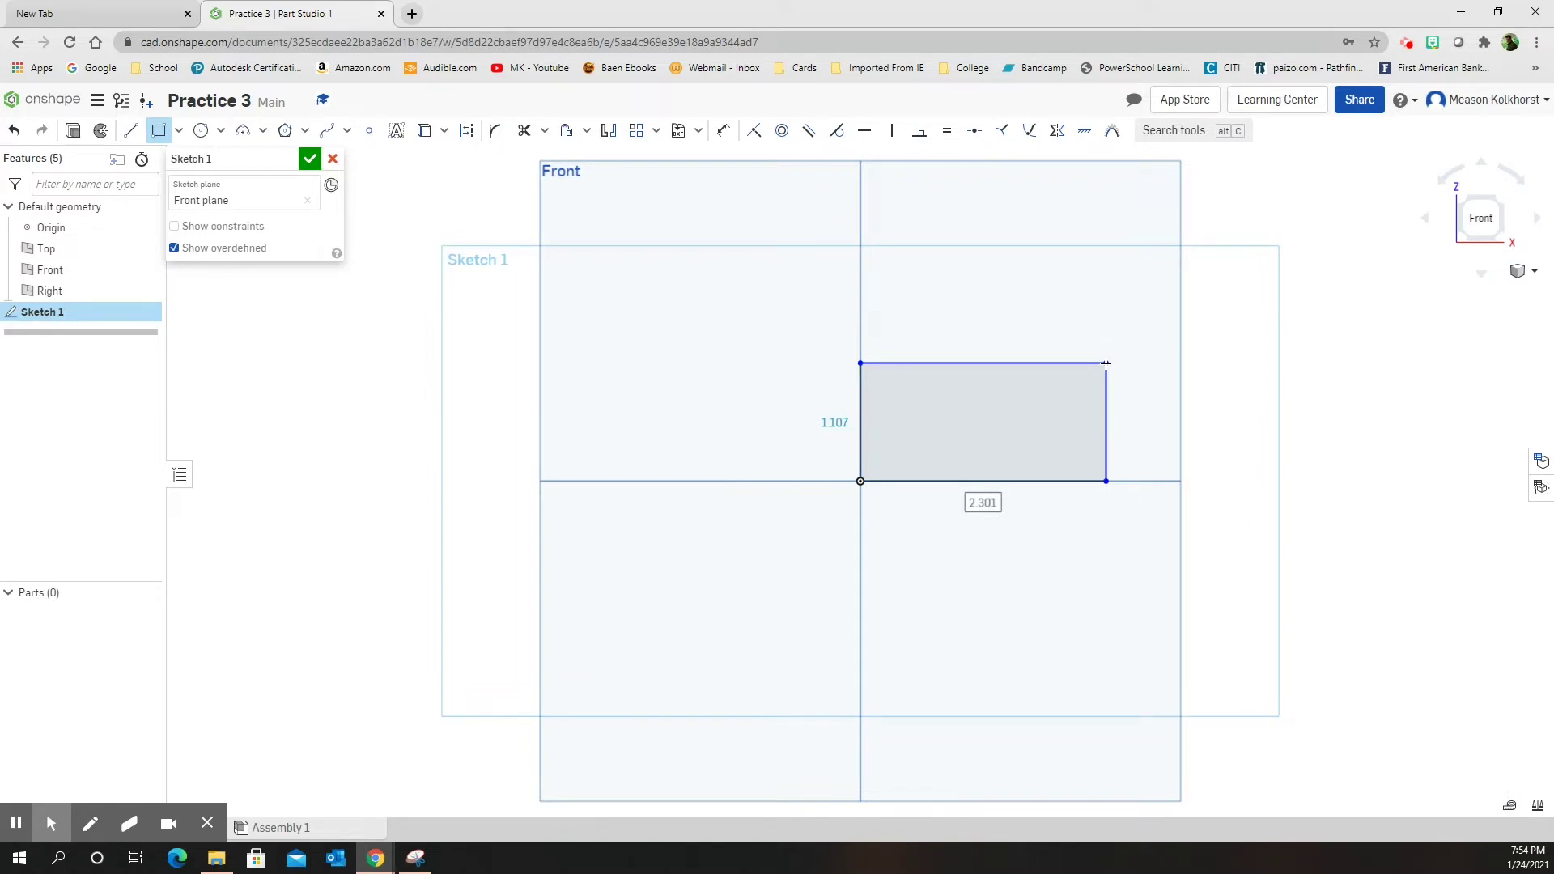
Step: Set the rectangle's width to 0.75 in and its height to 0.15 in, and finish the sketch
key(BackSpace)
key(Return)
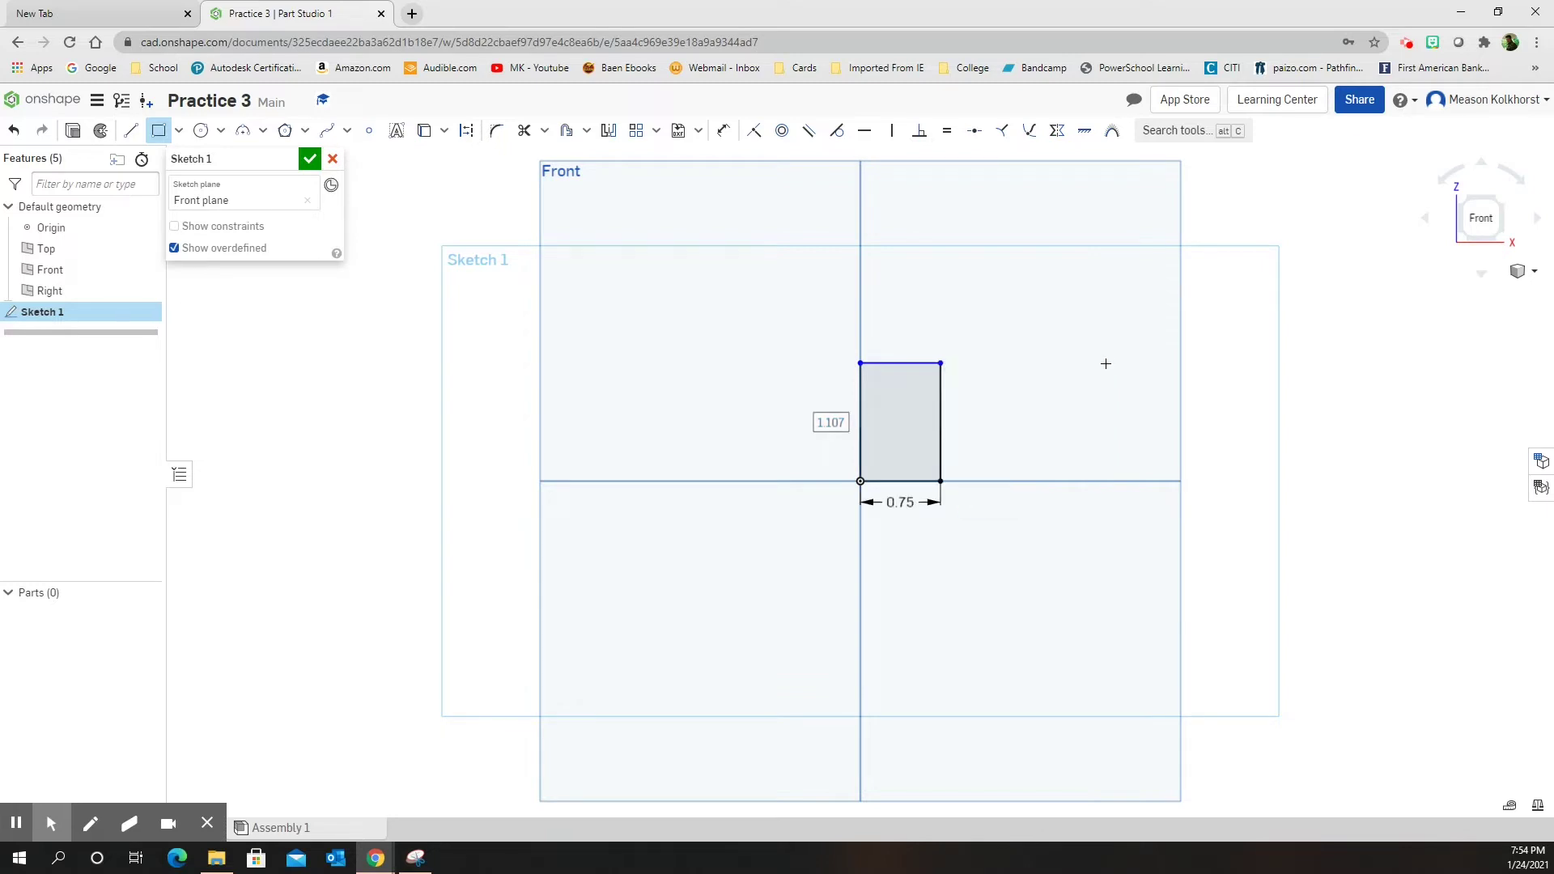
key(BackSpace)
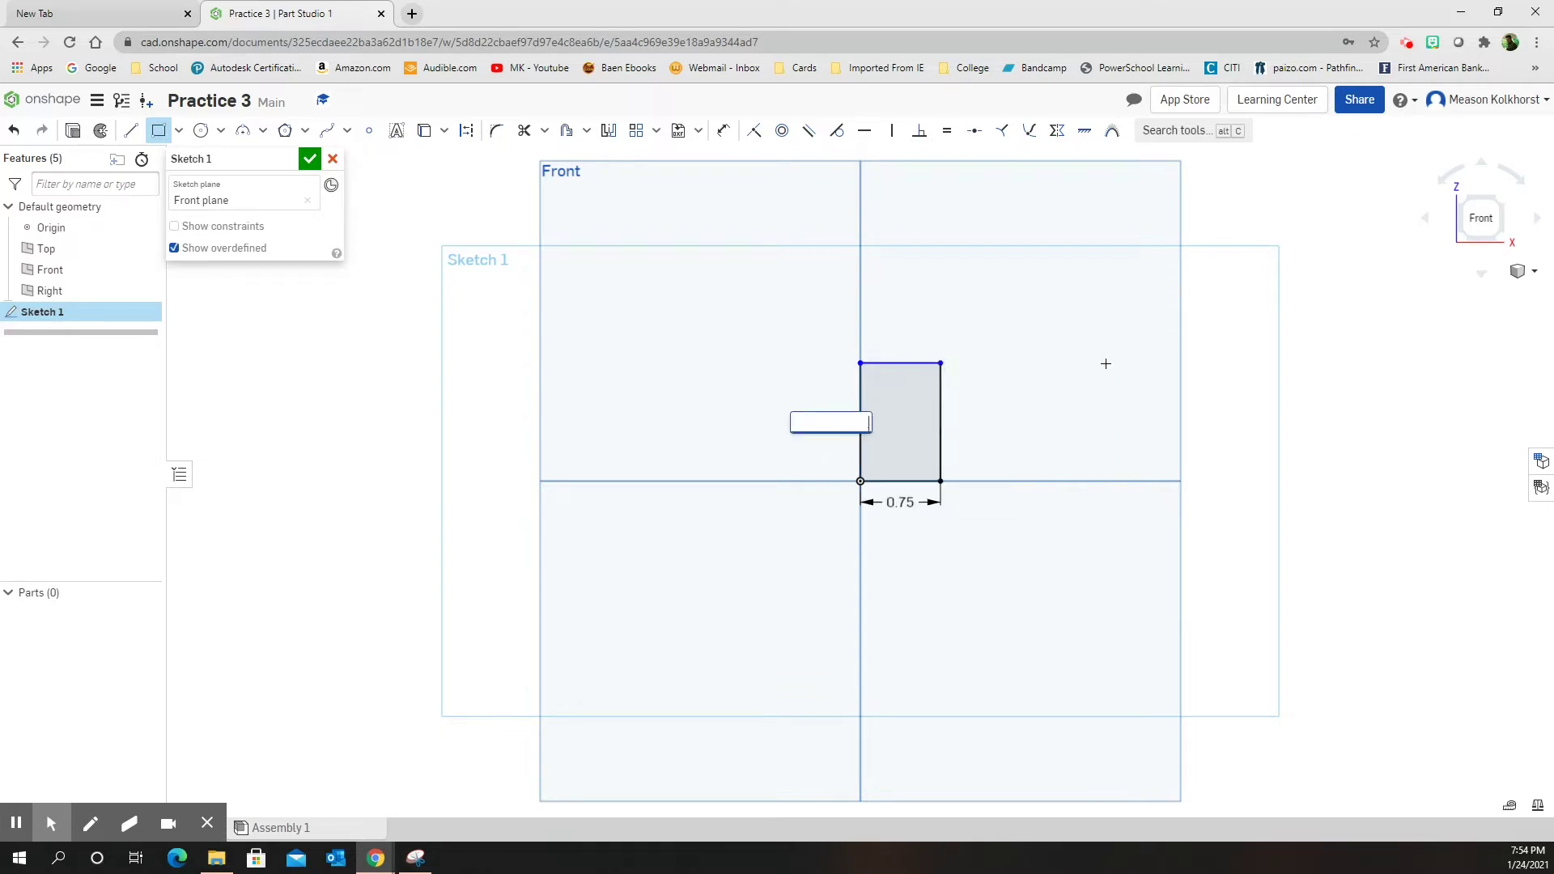
key(Return)
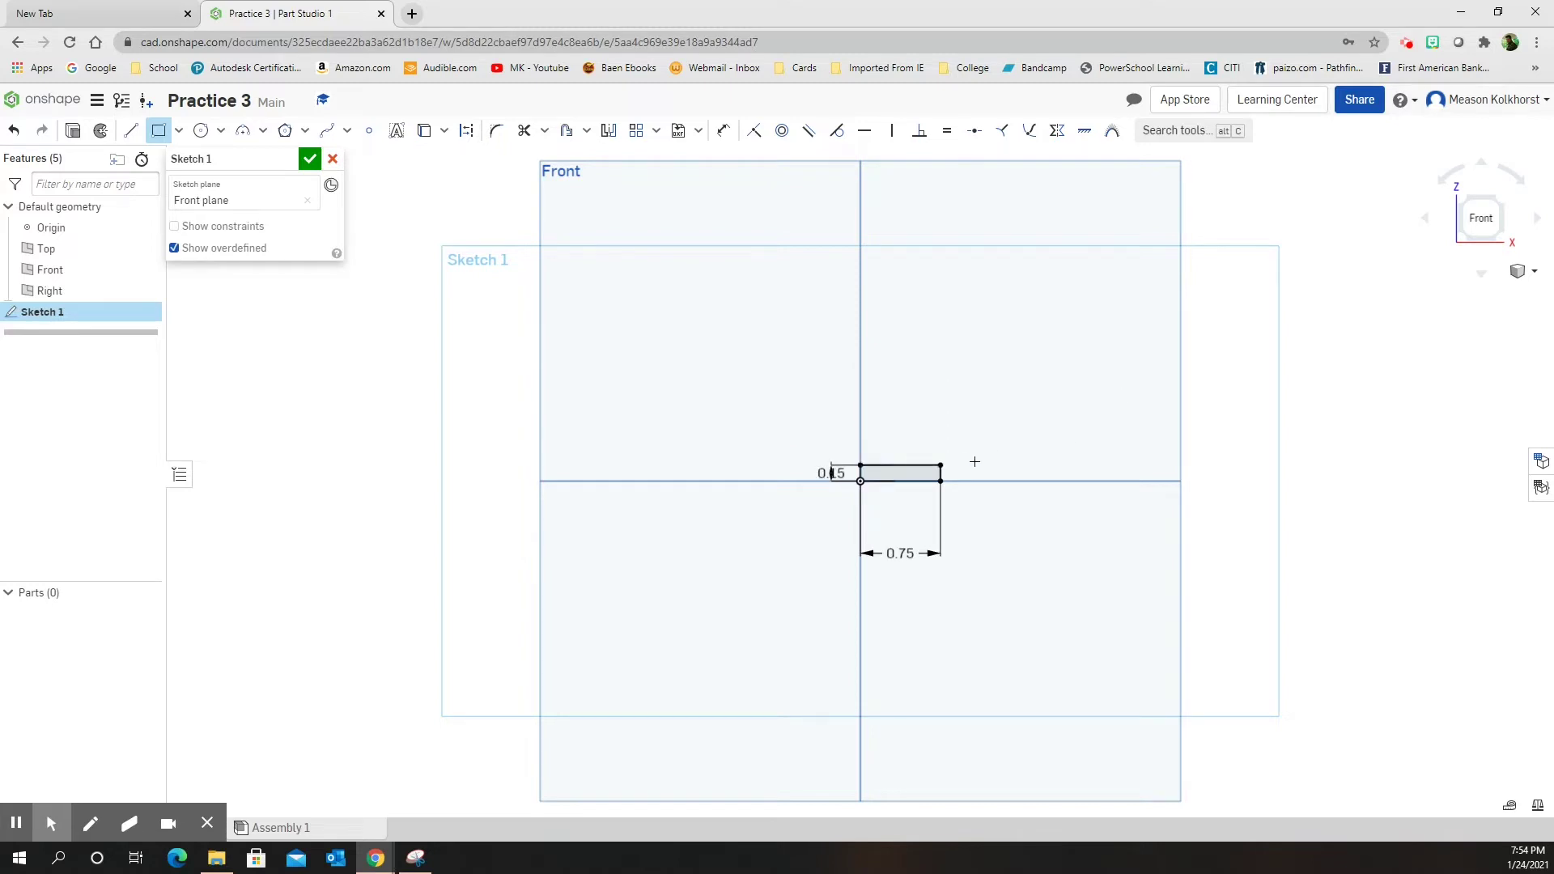
scroll(975, 461, up, 2)
scroll(909, 477, up, 4)
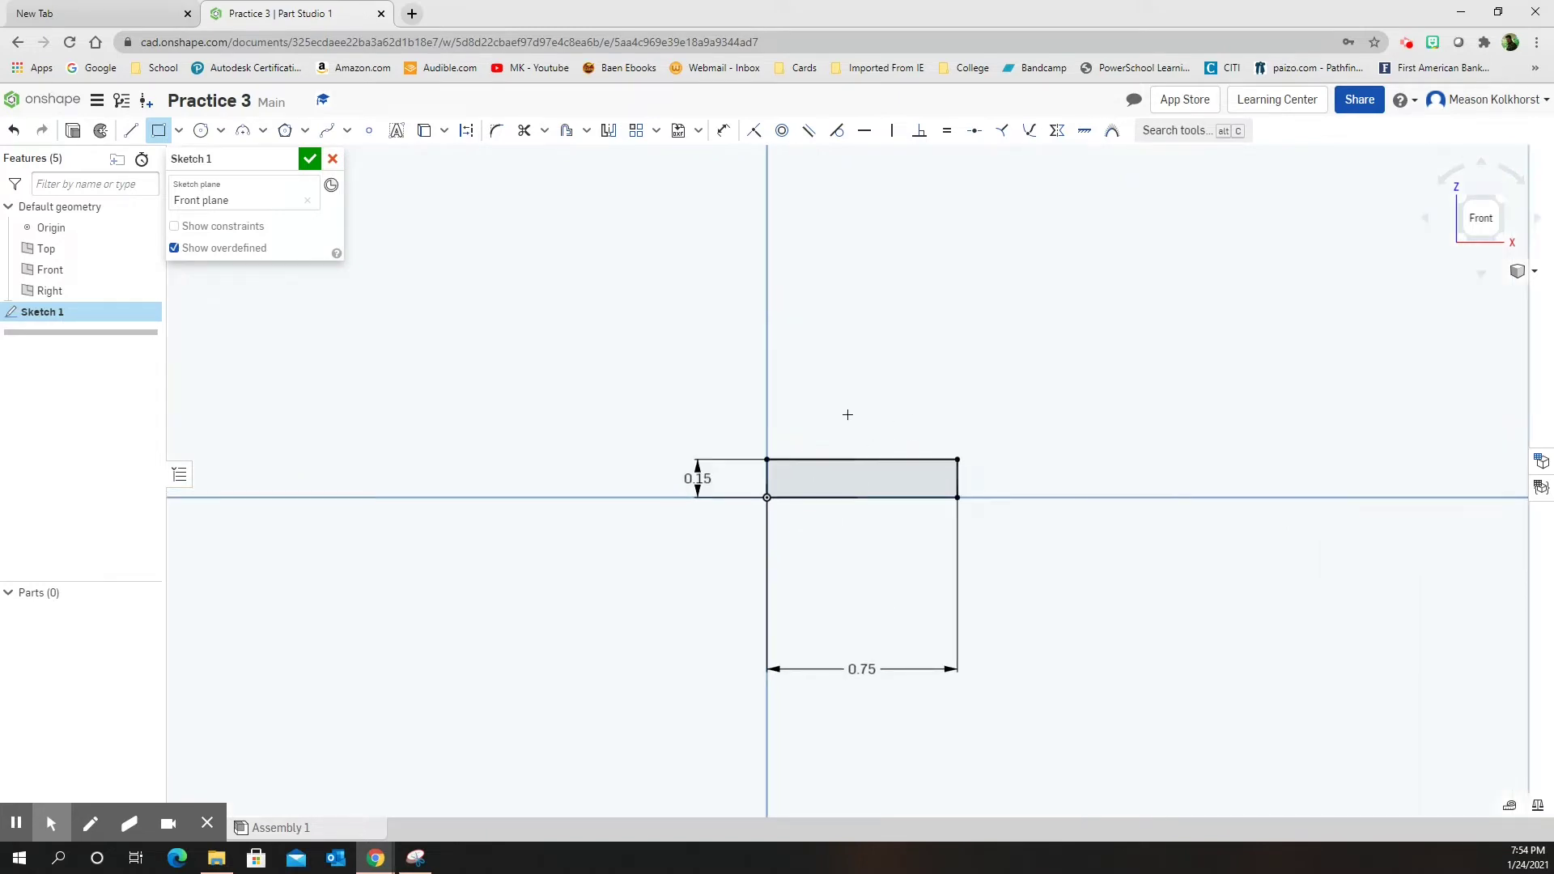
scroll(861, 440, up, 2)
scroll(861, 436, up, 2)
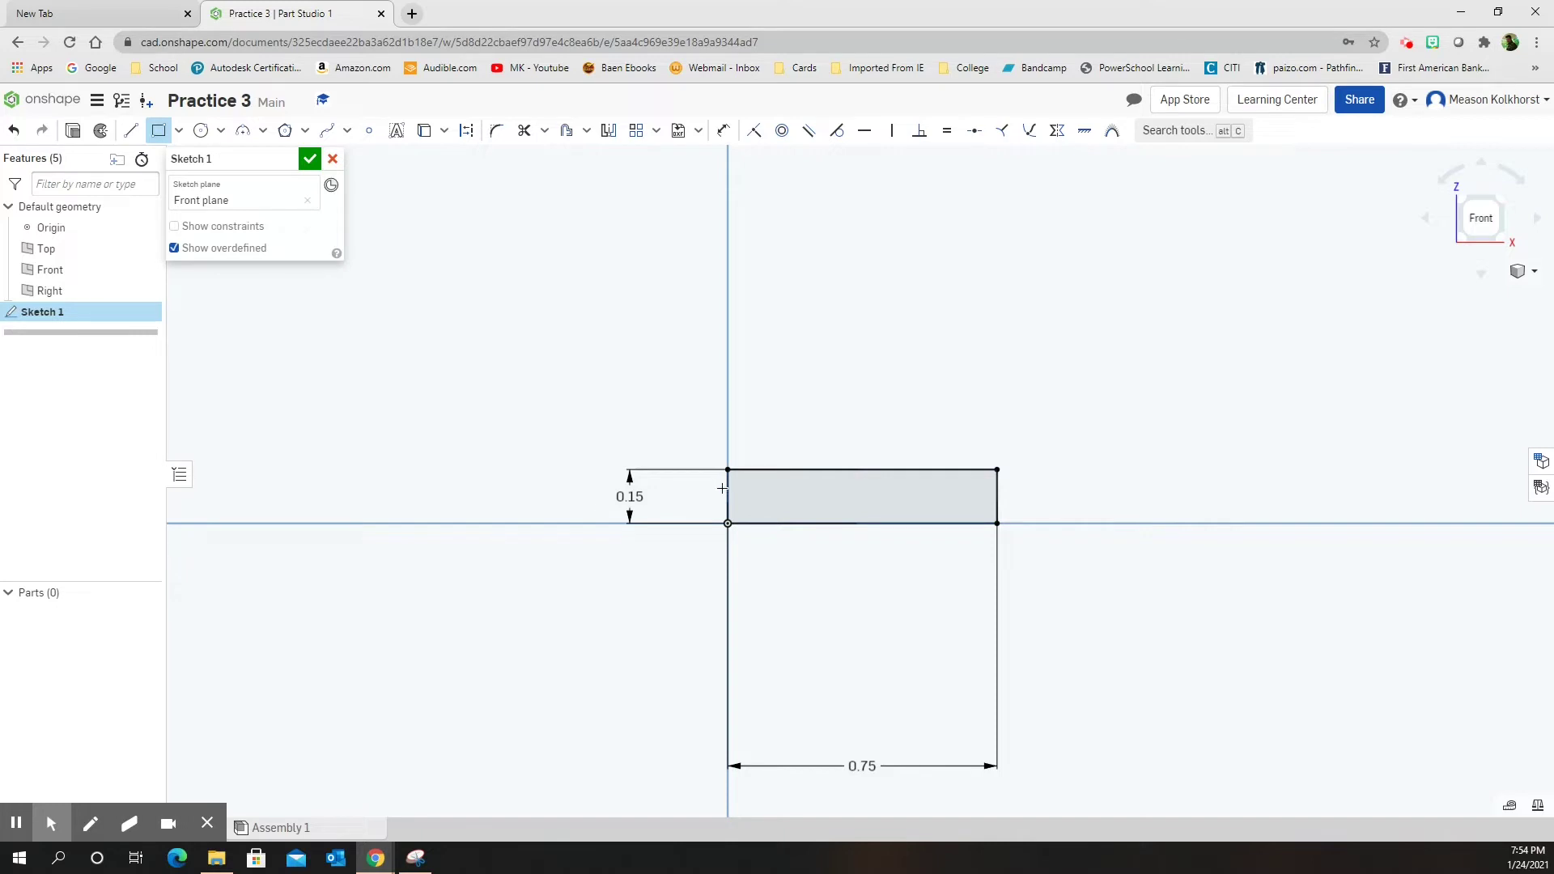
click(307, 160)
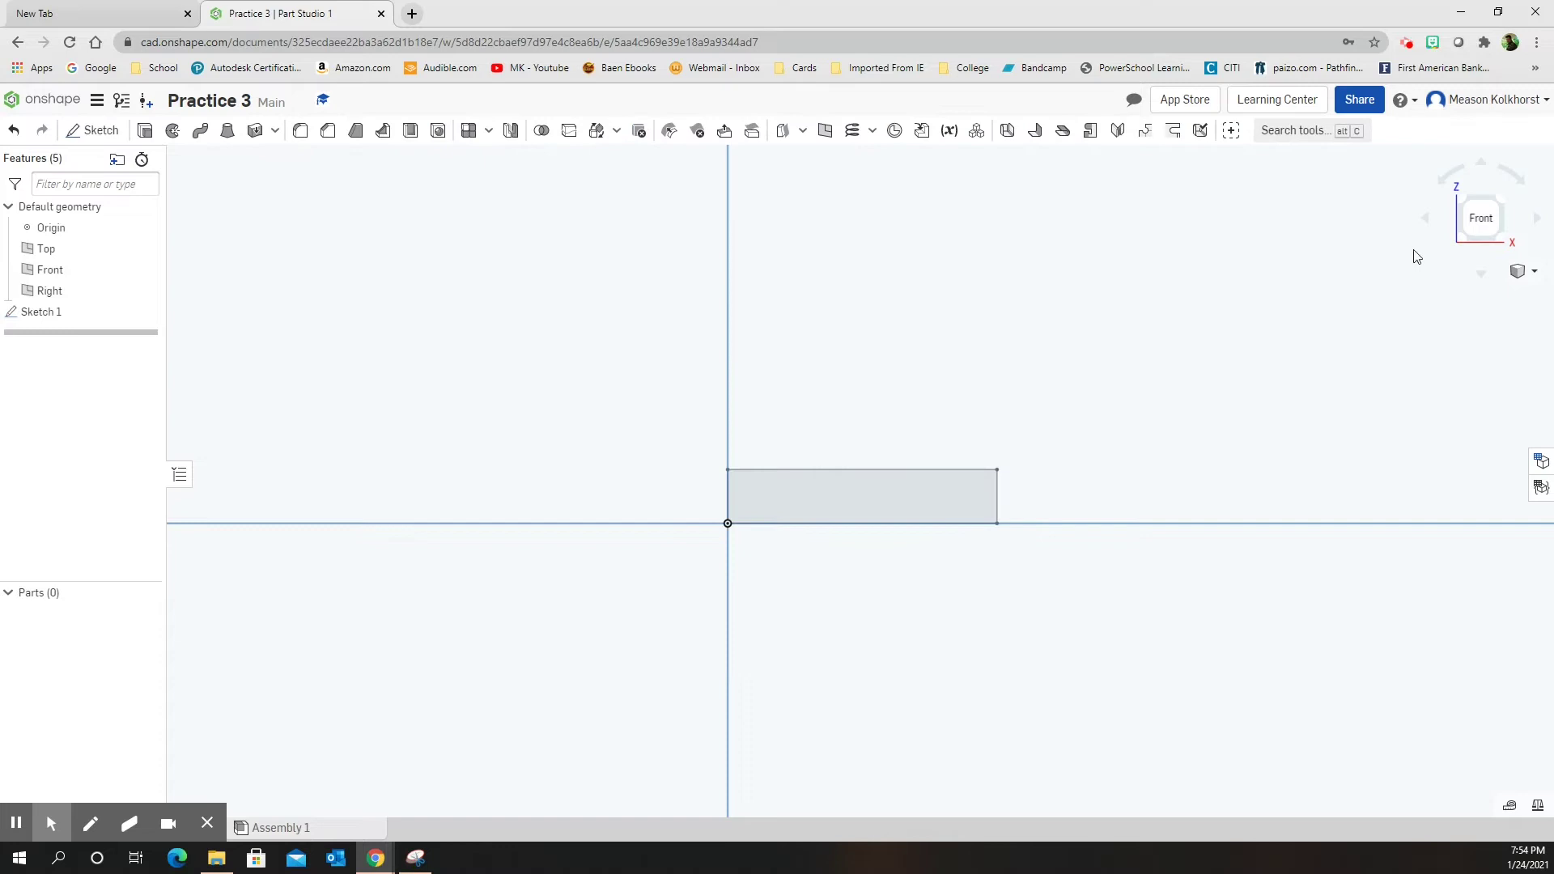
Step: Extrude the rectangle profile as a new solid with a blind depth of 3 in
click(1499, 199)
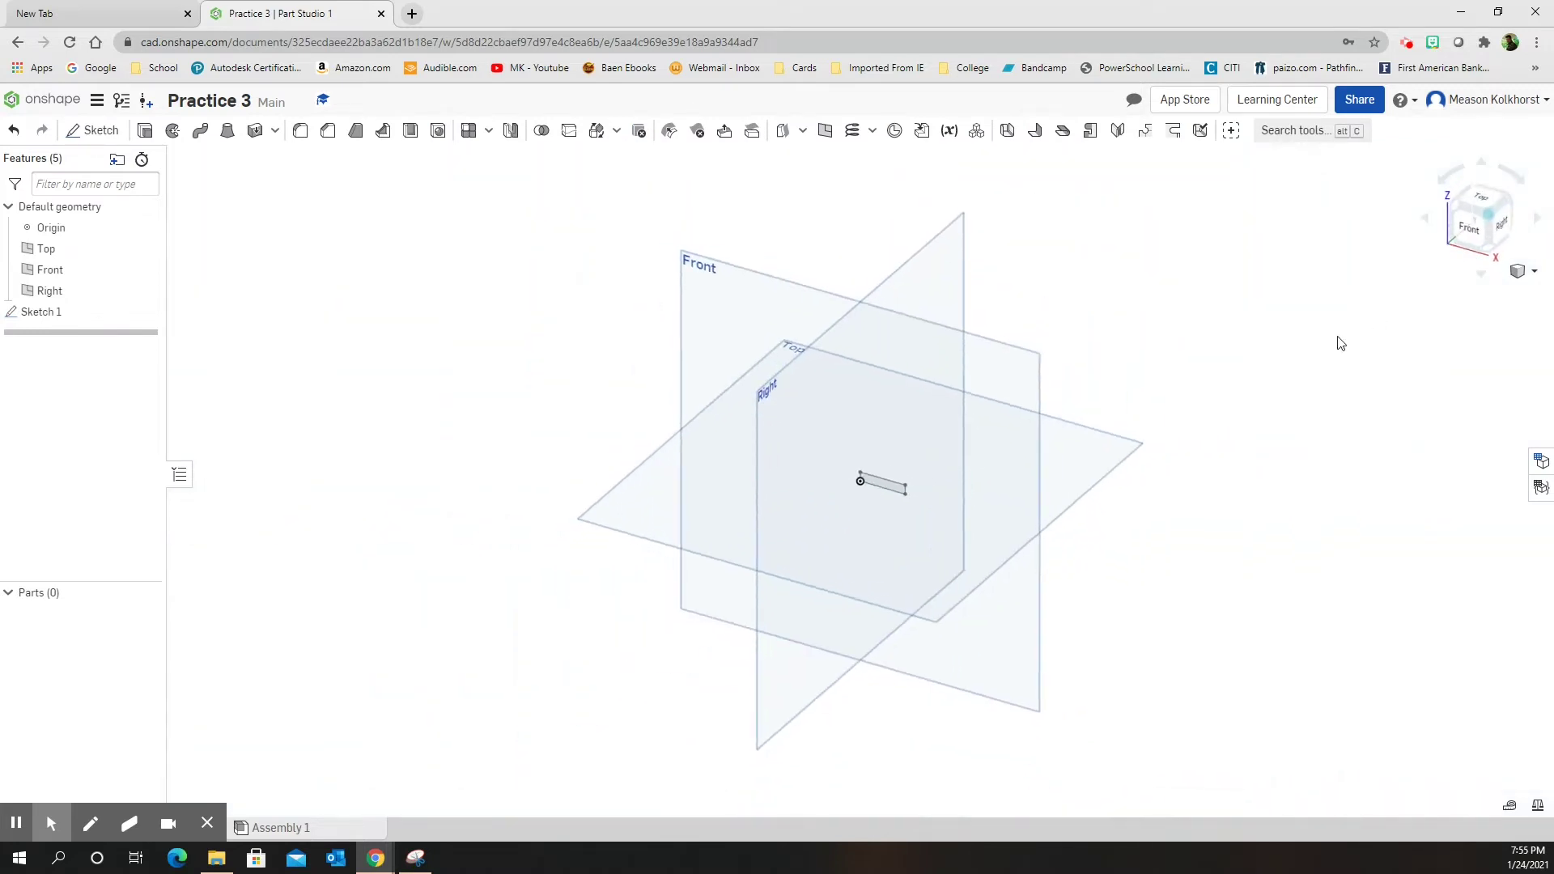
click(147, 132)
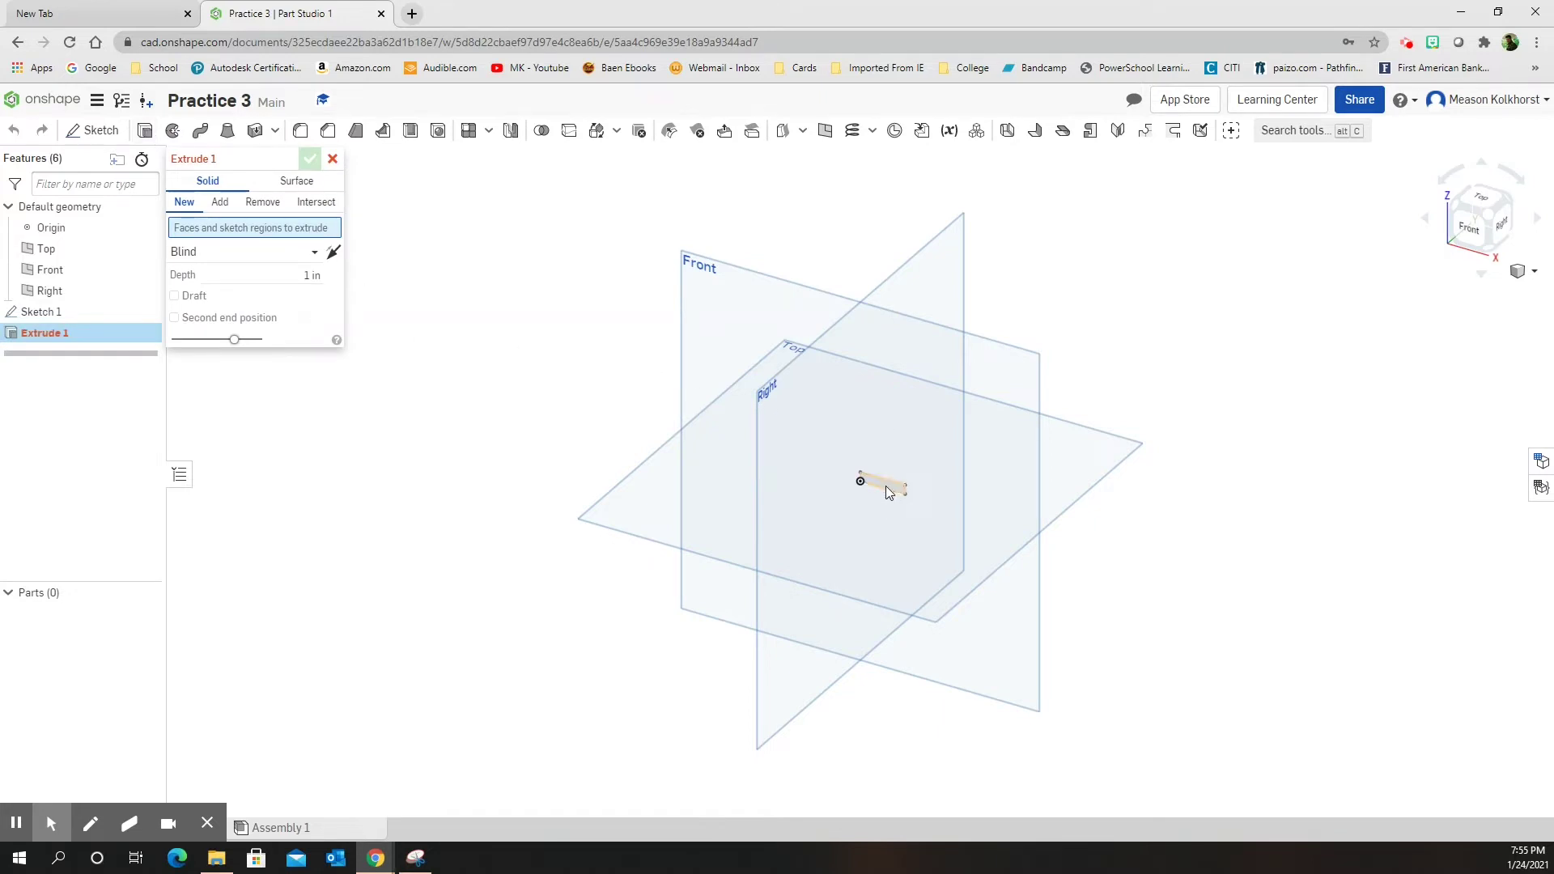
click(886, 486)
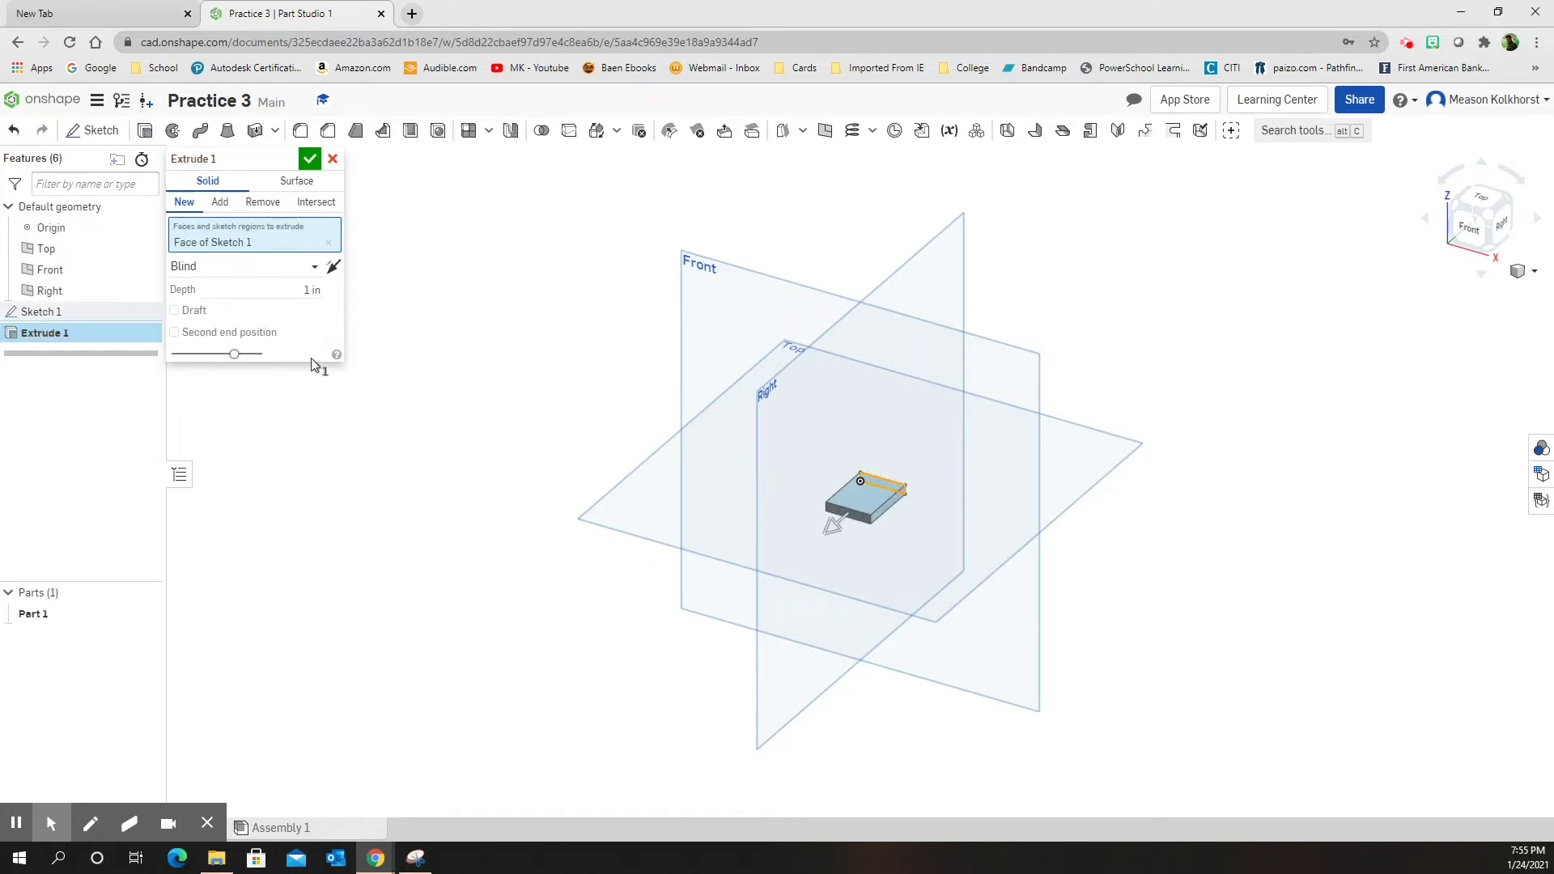
click(312, 292)
text(3)
key(Return)
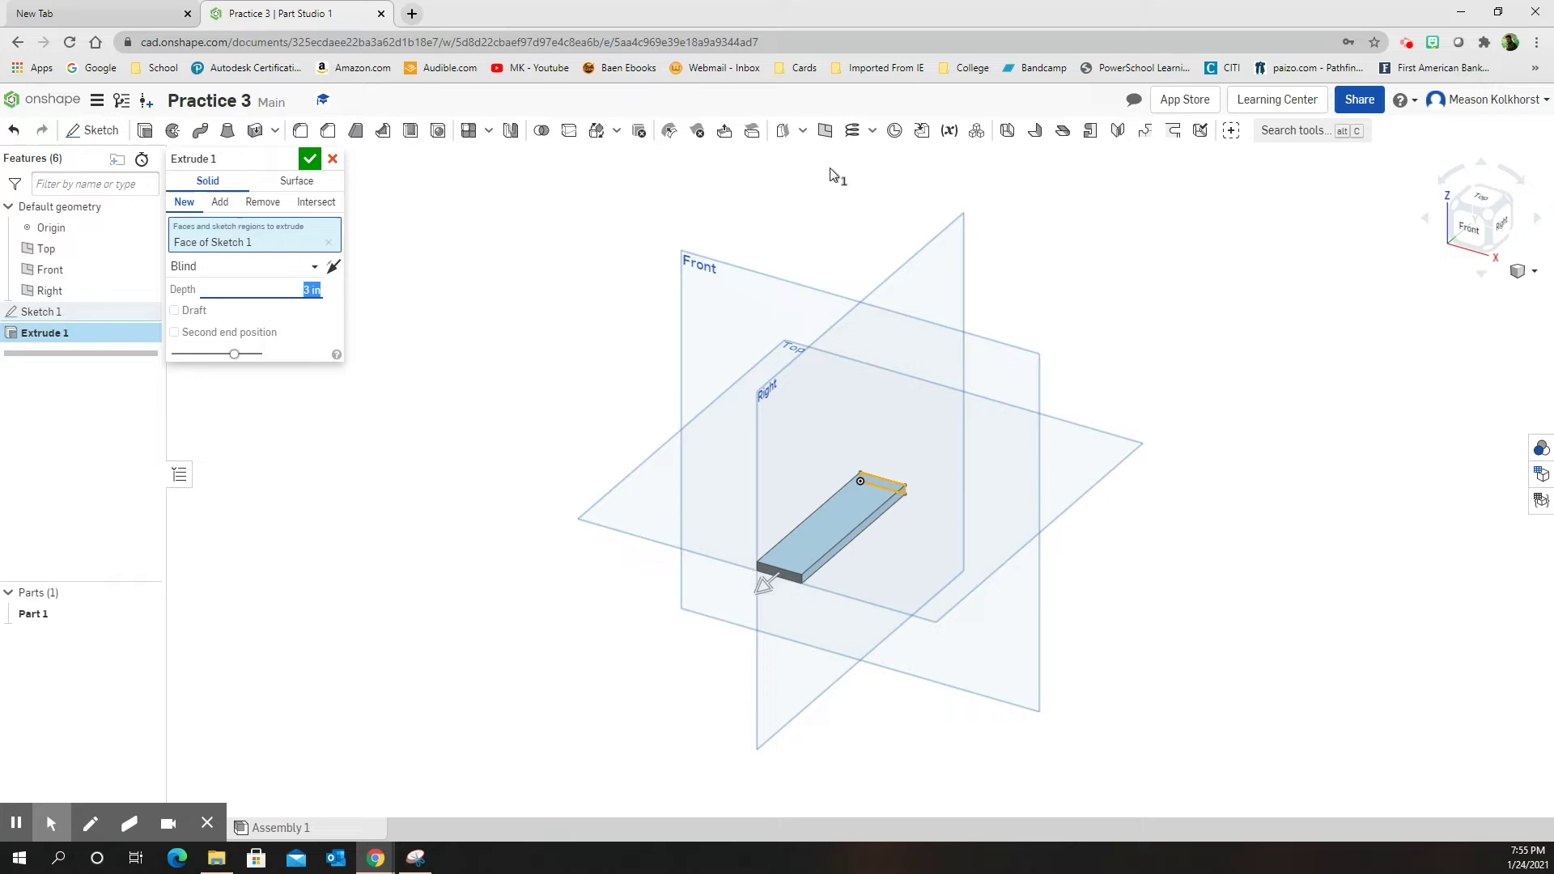
click(310, 159)
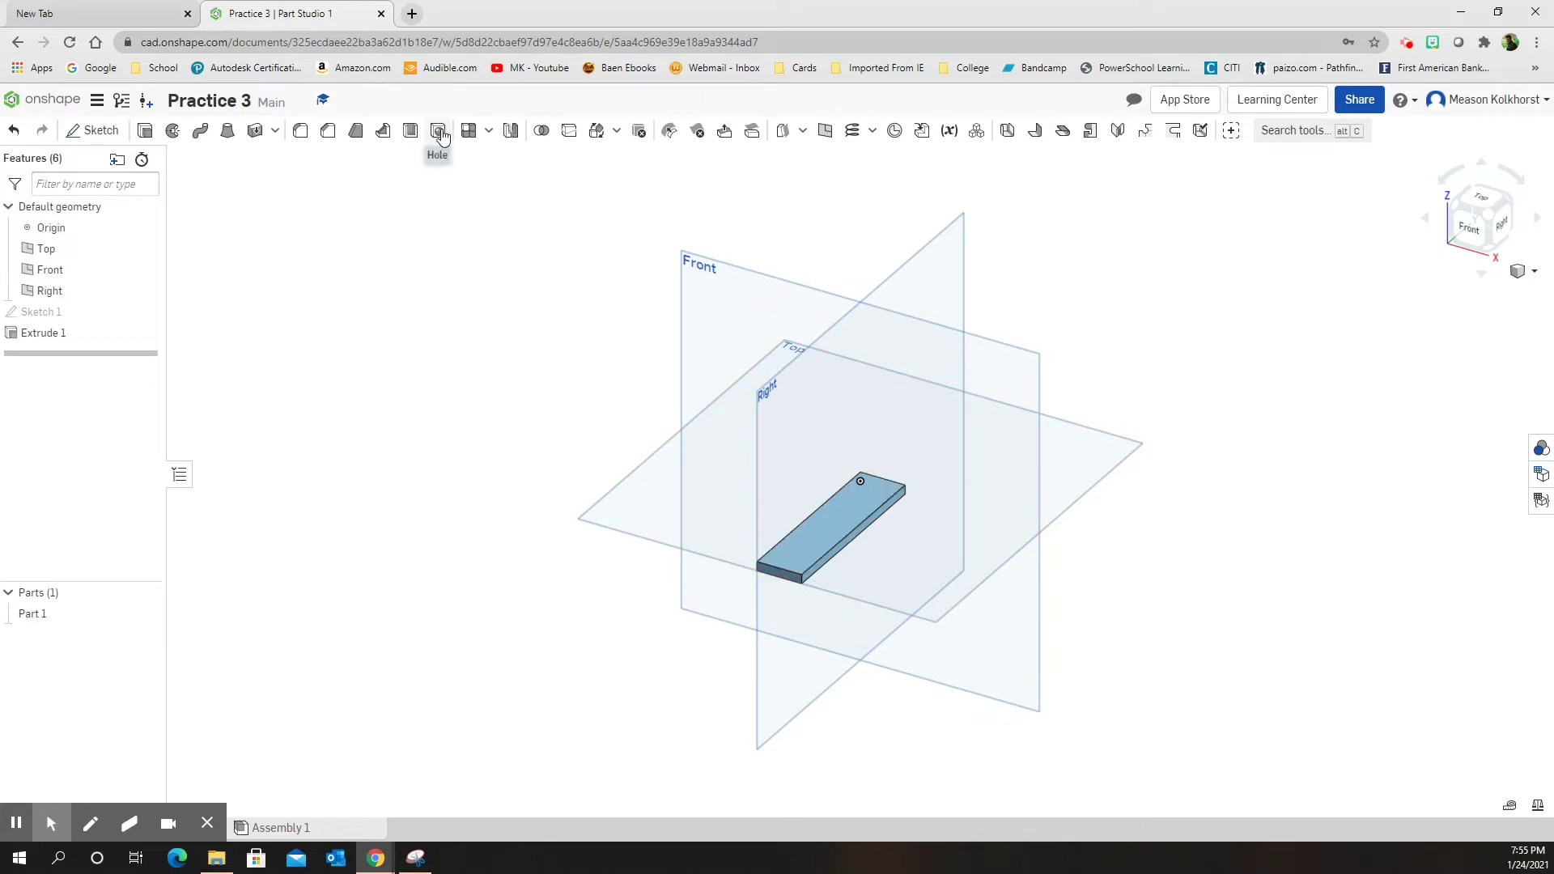
Step: Start a sketch on the bar's top face, viewed from above with the bar's long side running horizontally
click(100, 134)
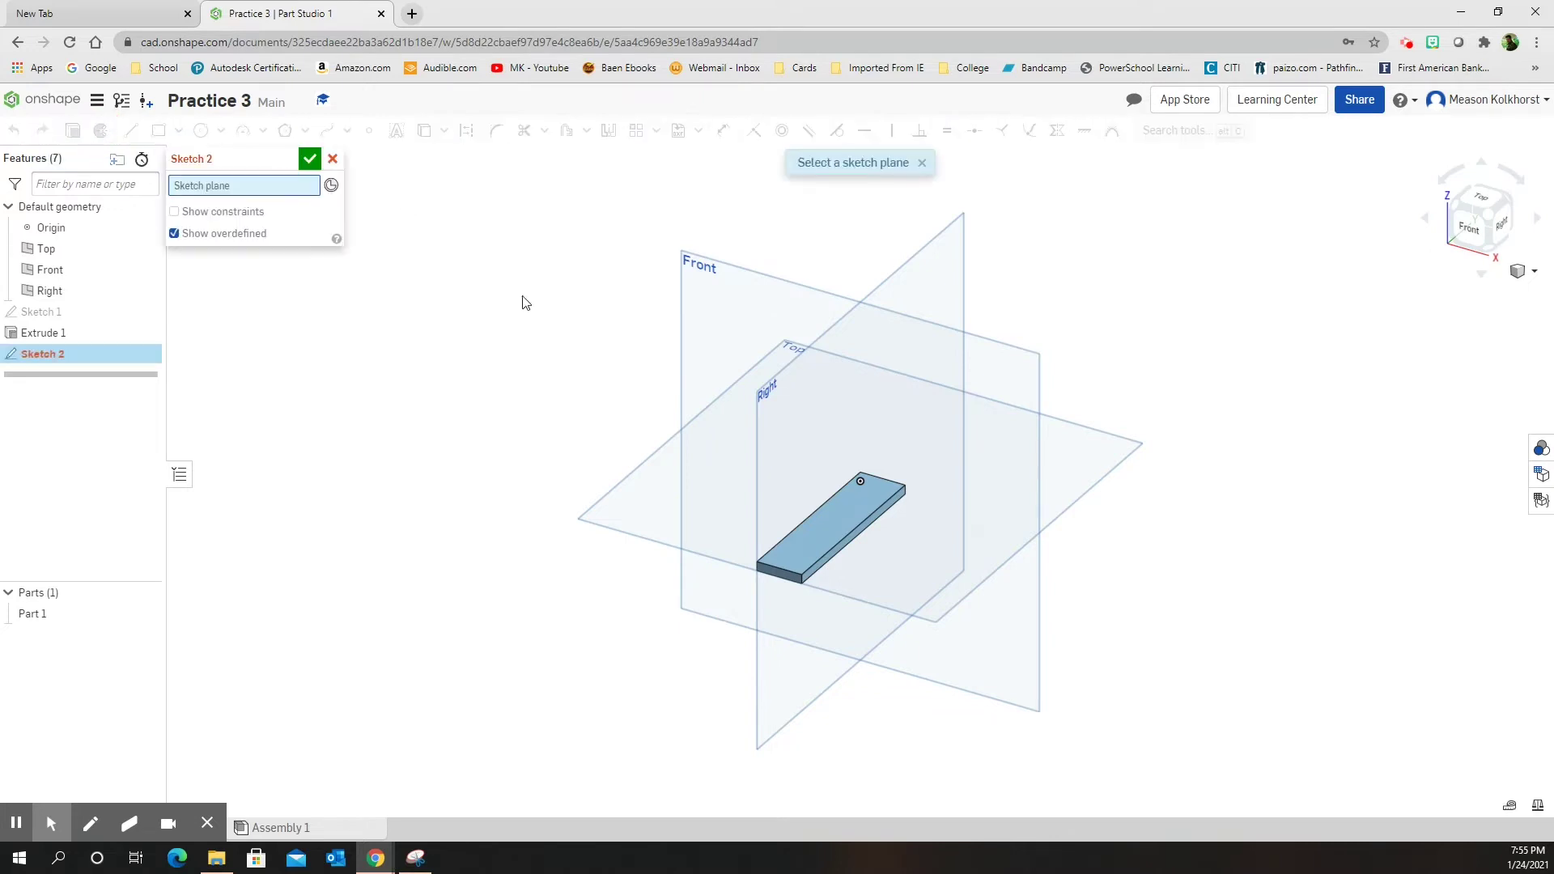
click(823, 541)
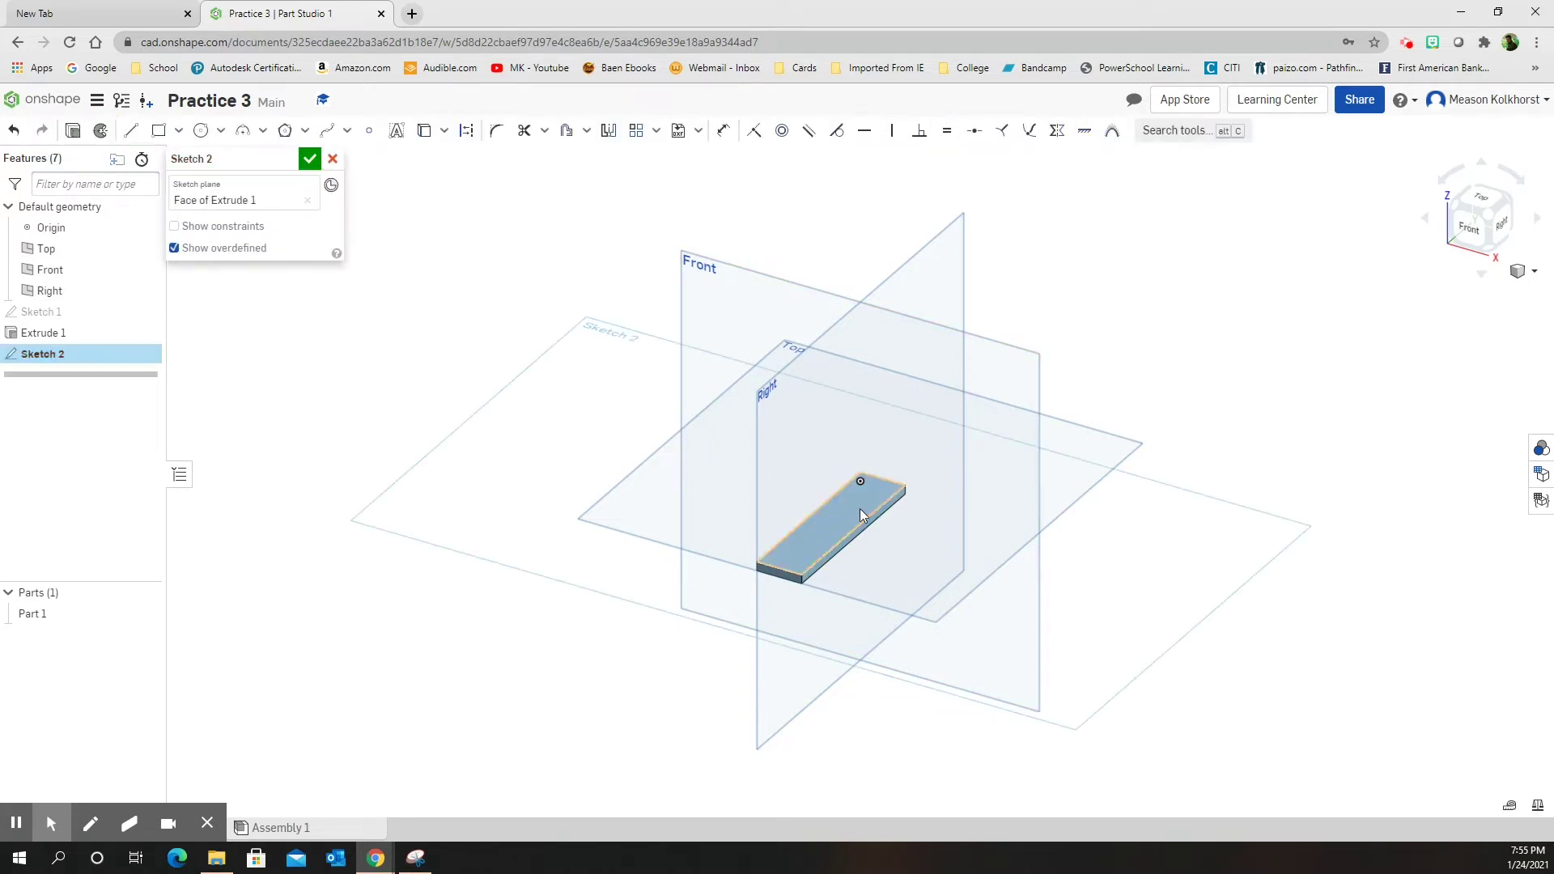
click(1486, 205)
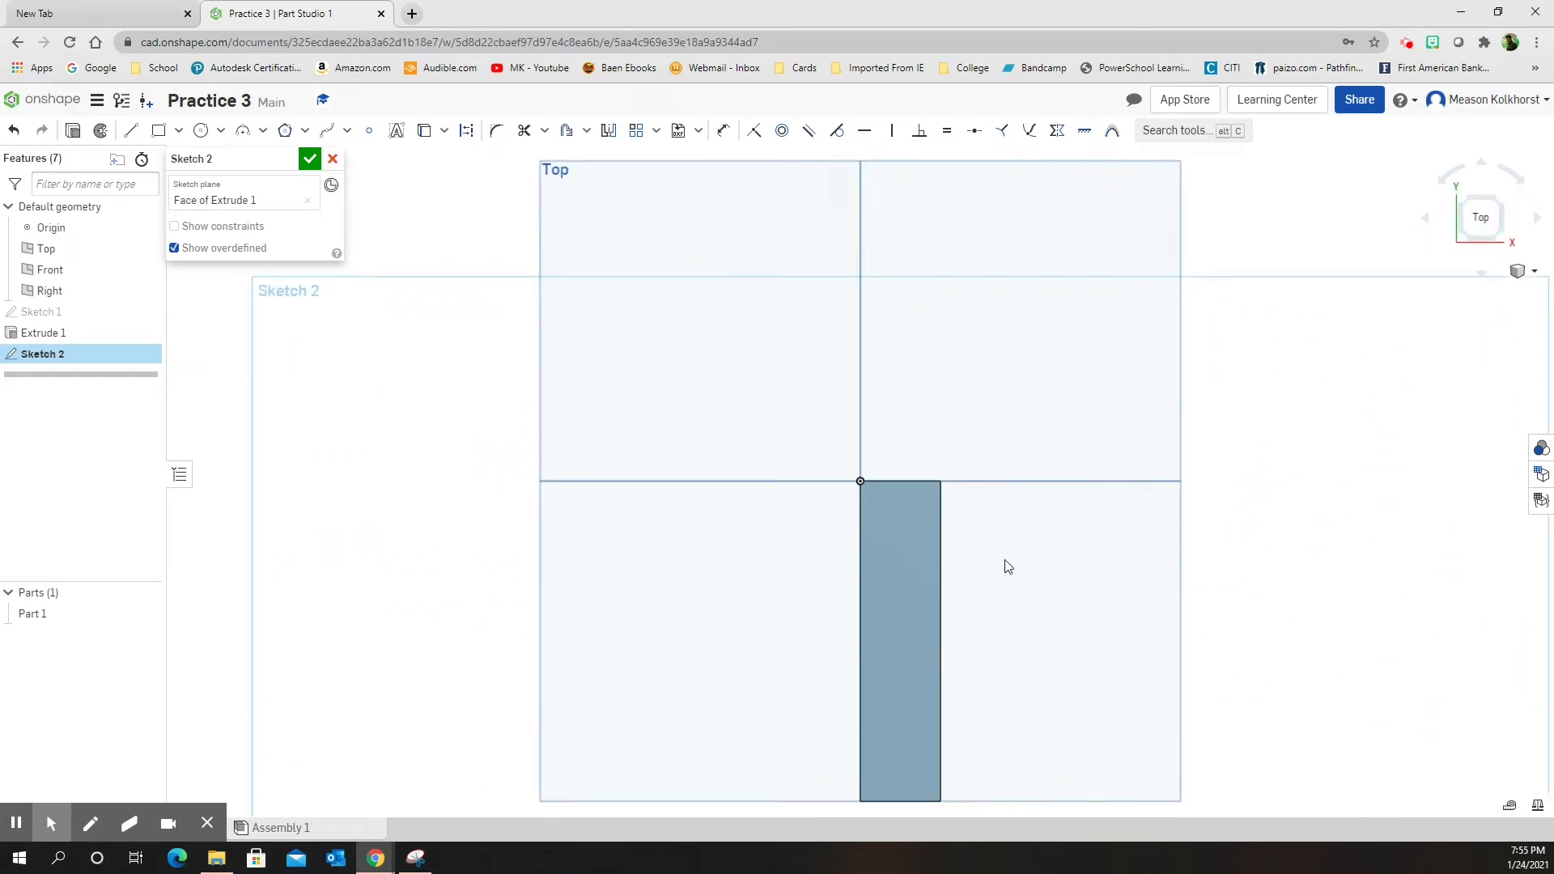
click(1522, 184)
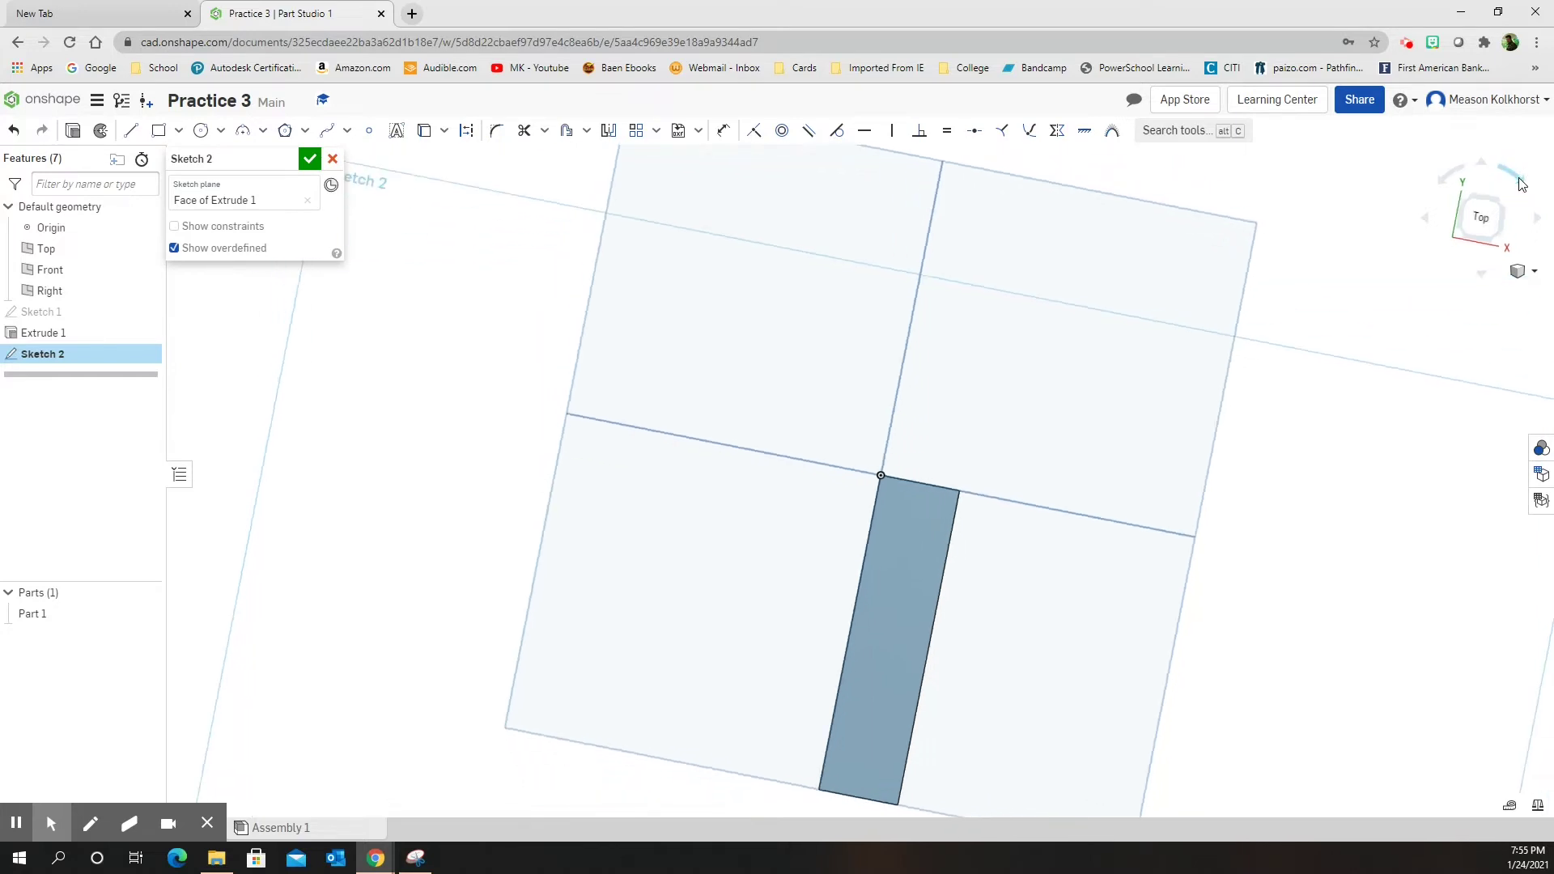
click(1522, 183)
click(1522, 183)
click(1521, 184)
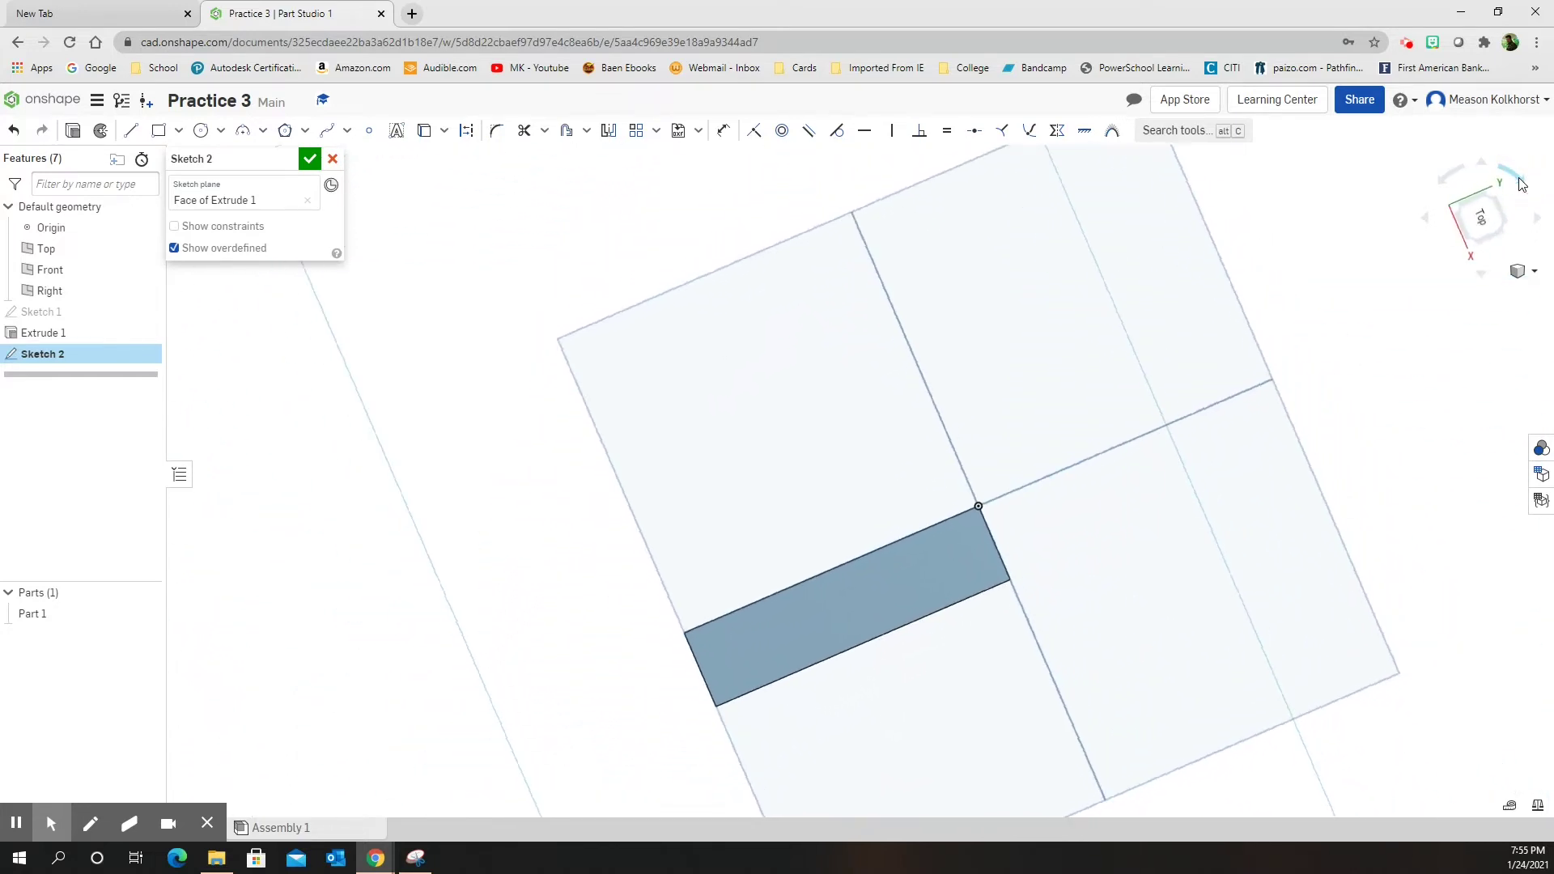
click(1522, 183)
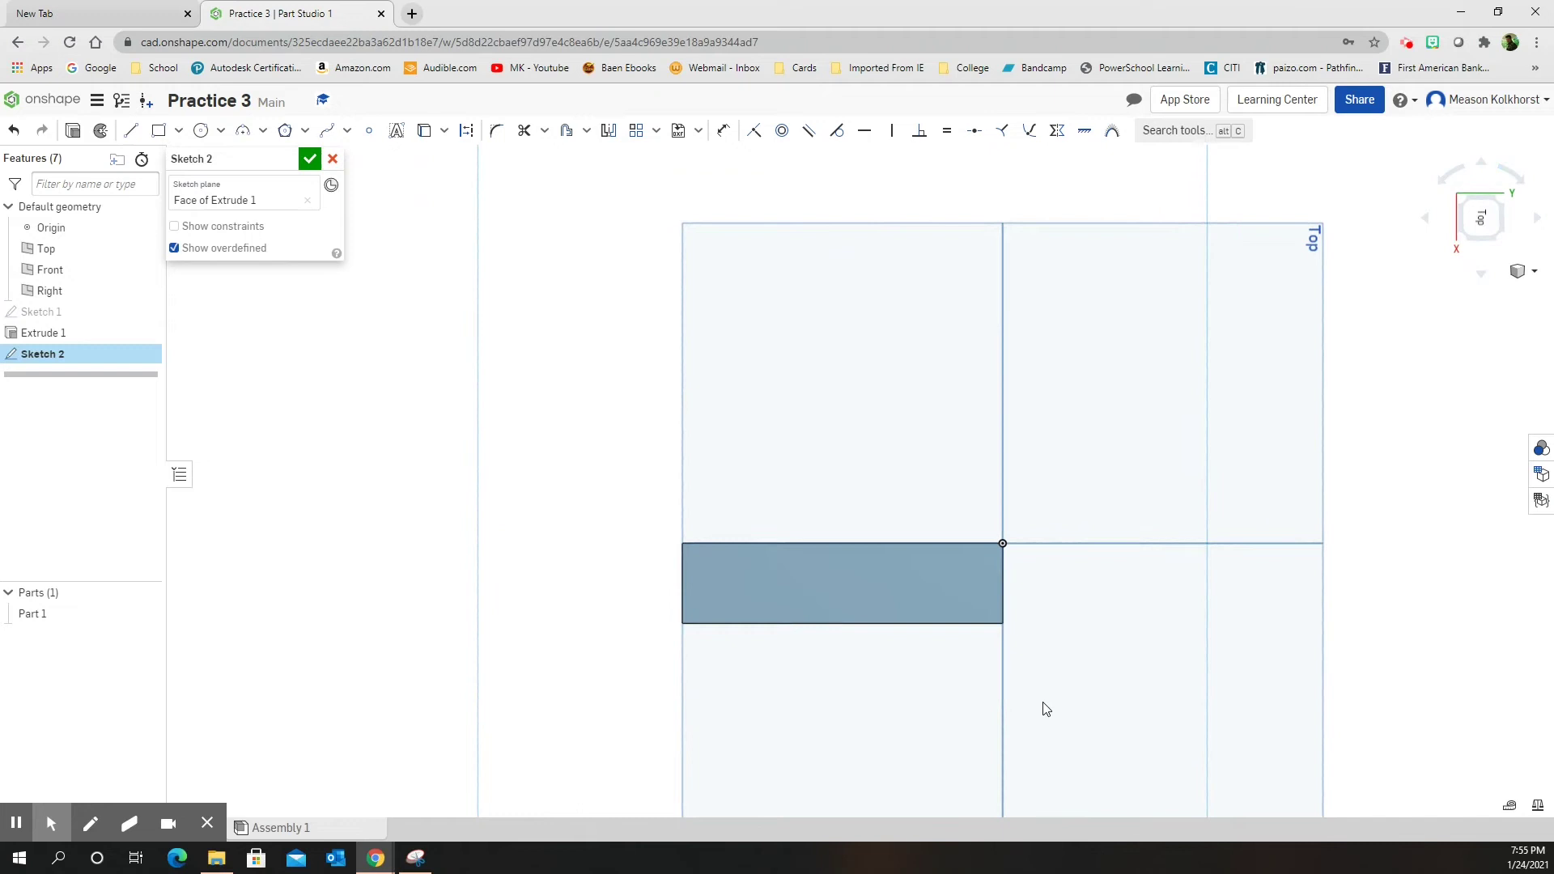
scroll(1047, 709, up, 2)
scroll(1047, 703, up, 1)
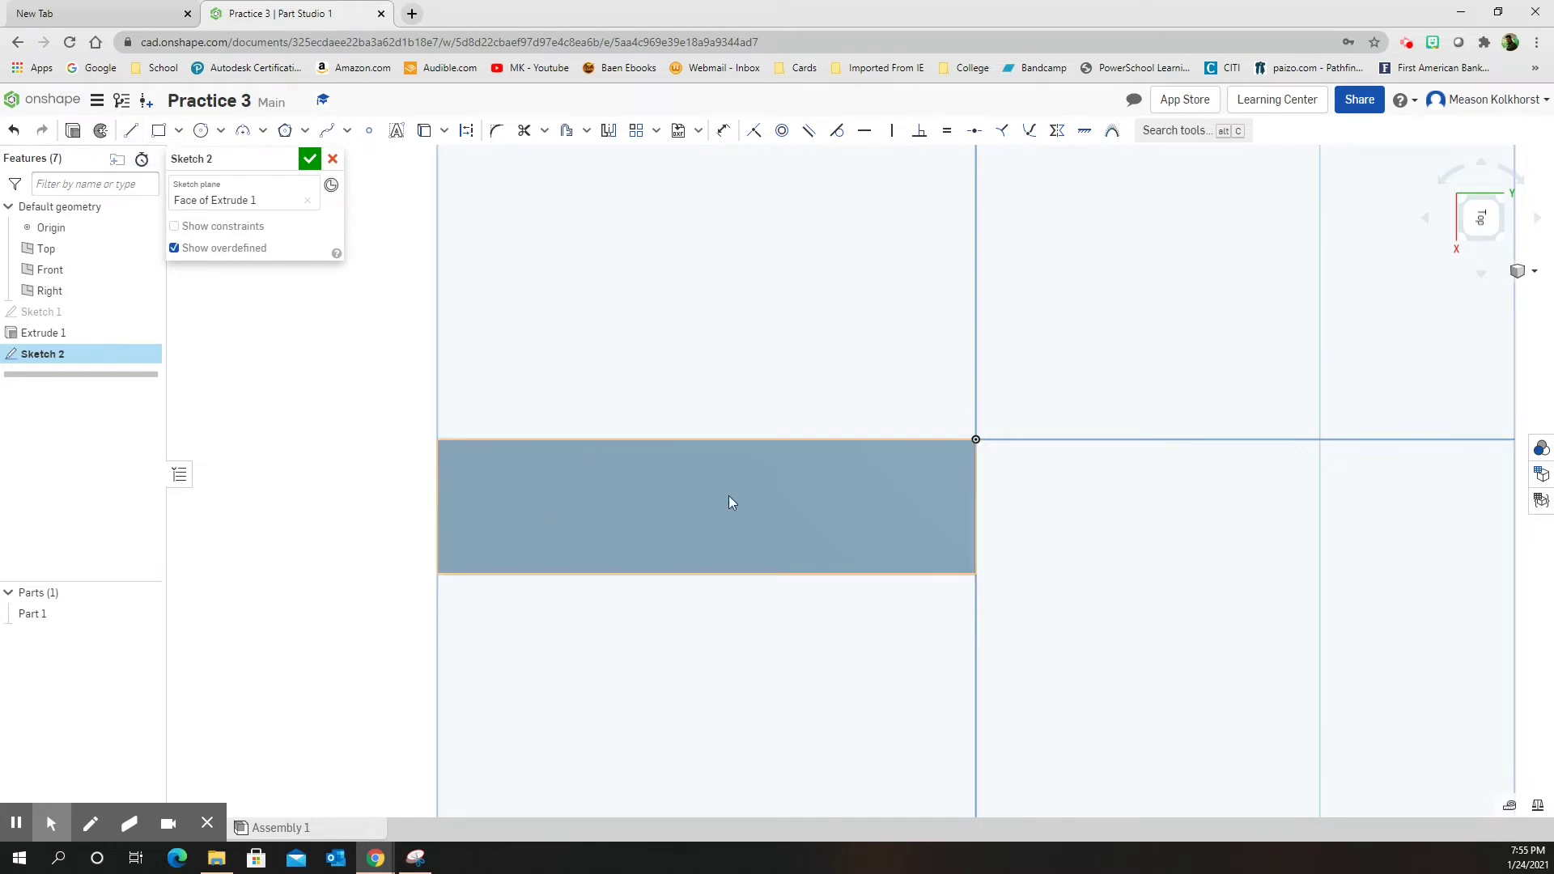
click(967, 515)
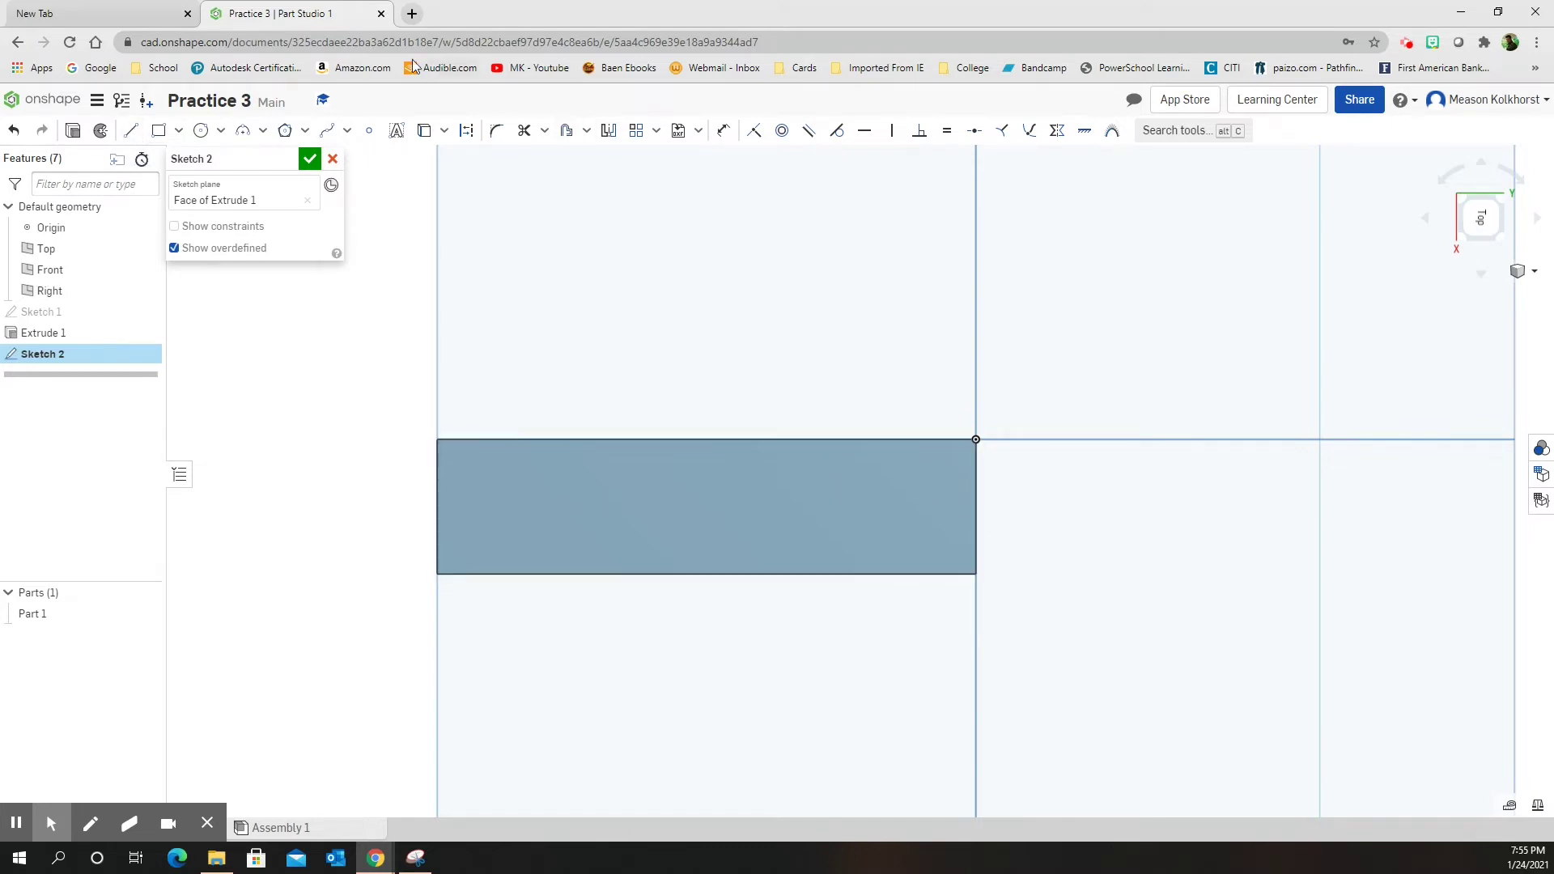
Step: Look up "symmetrical definition" on Google in a new browser tab and return to the Practice 3 document in Onshape
click(412, 14)
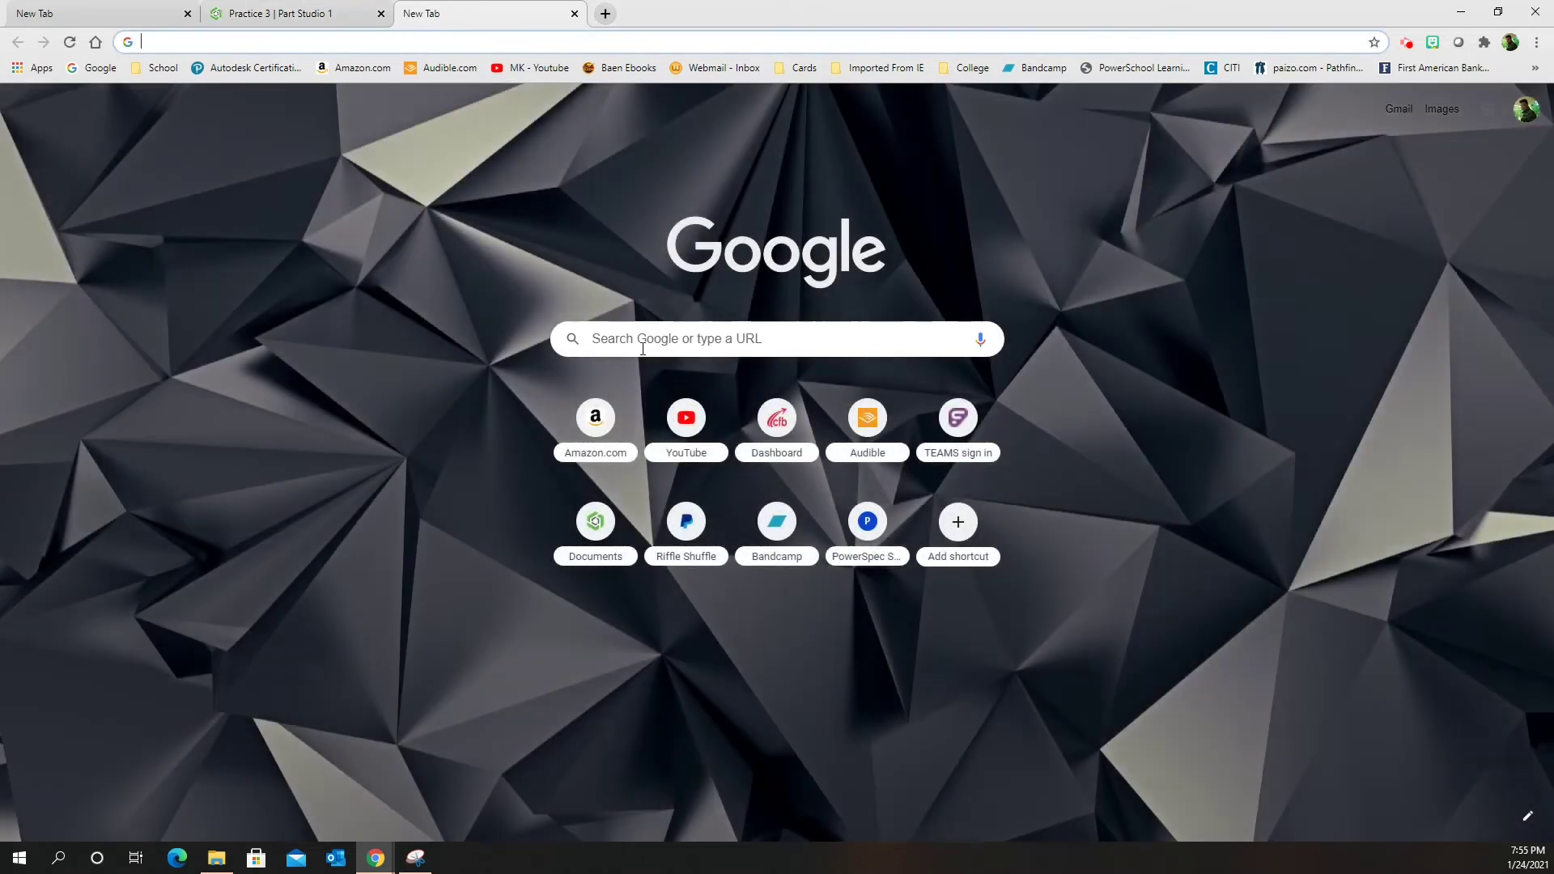
click(643, 349)
text(syme)
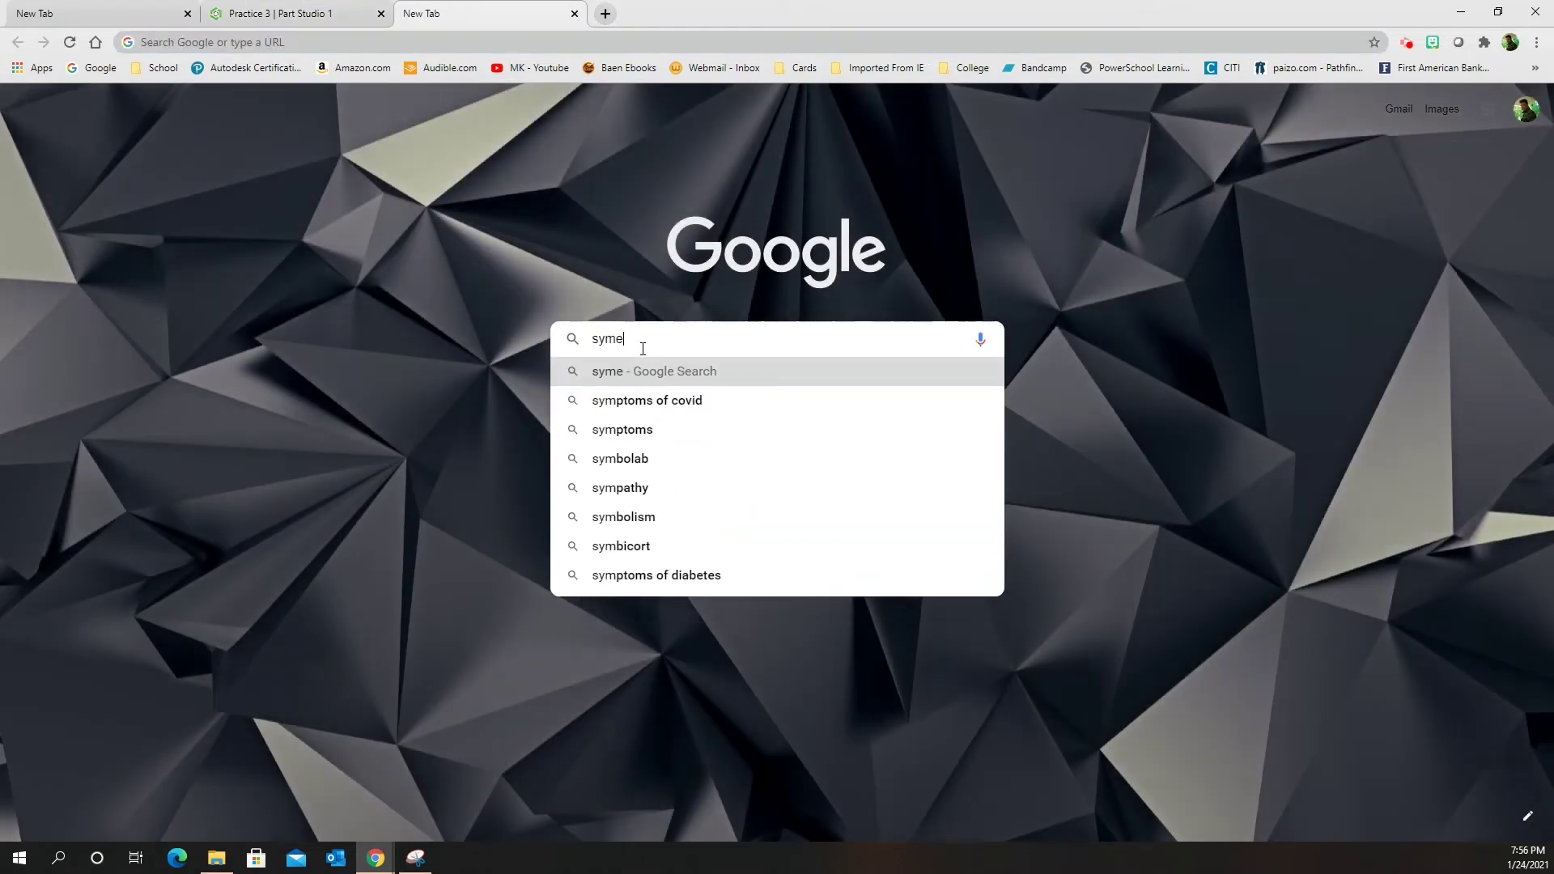
text(trical)
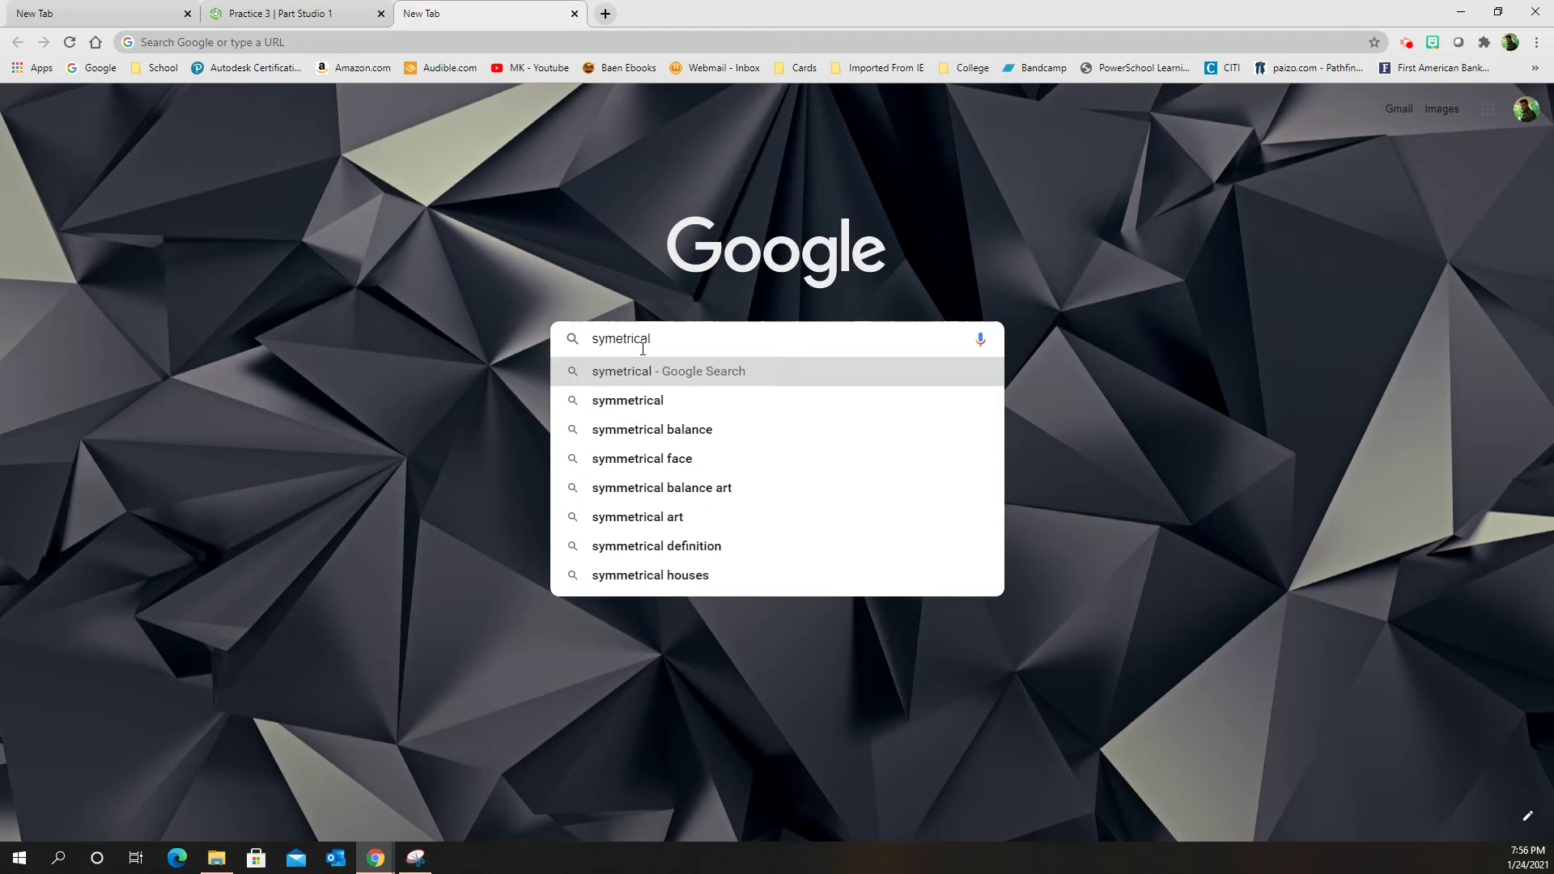
text( de)
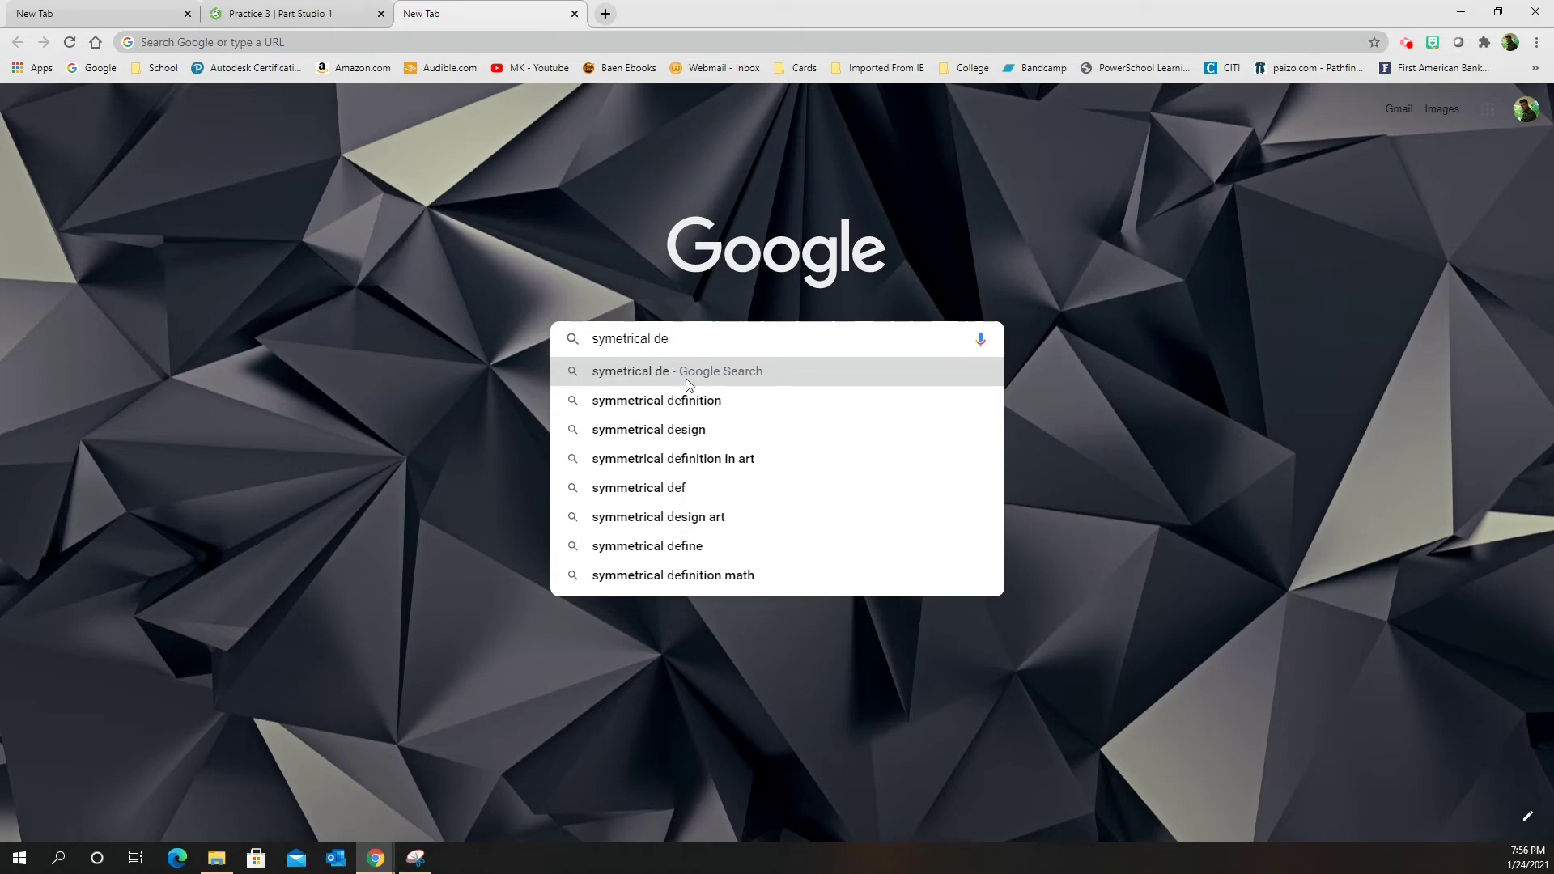
click(687, 403)
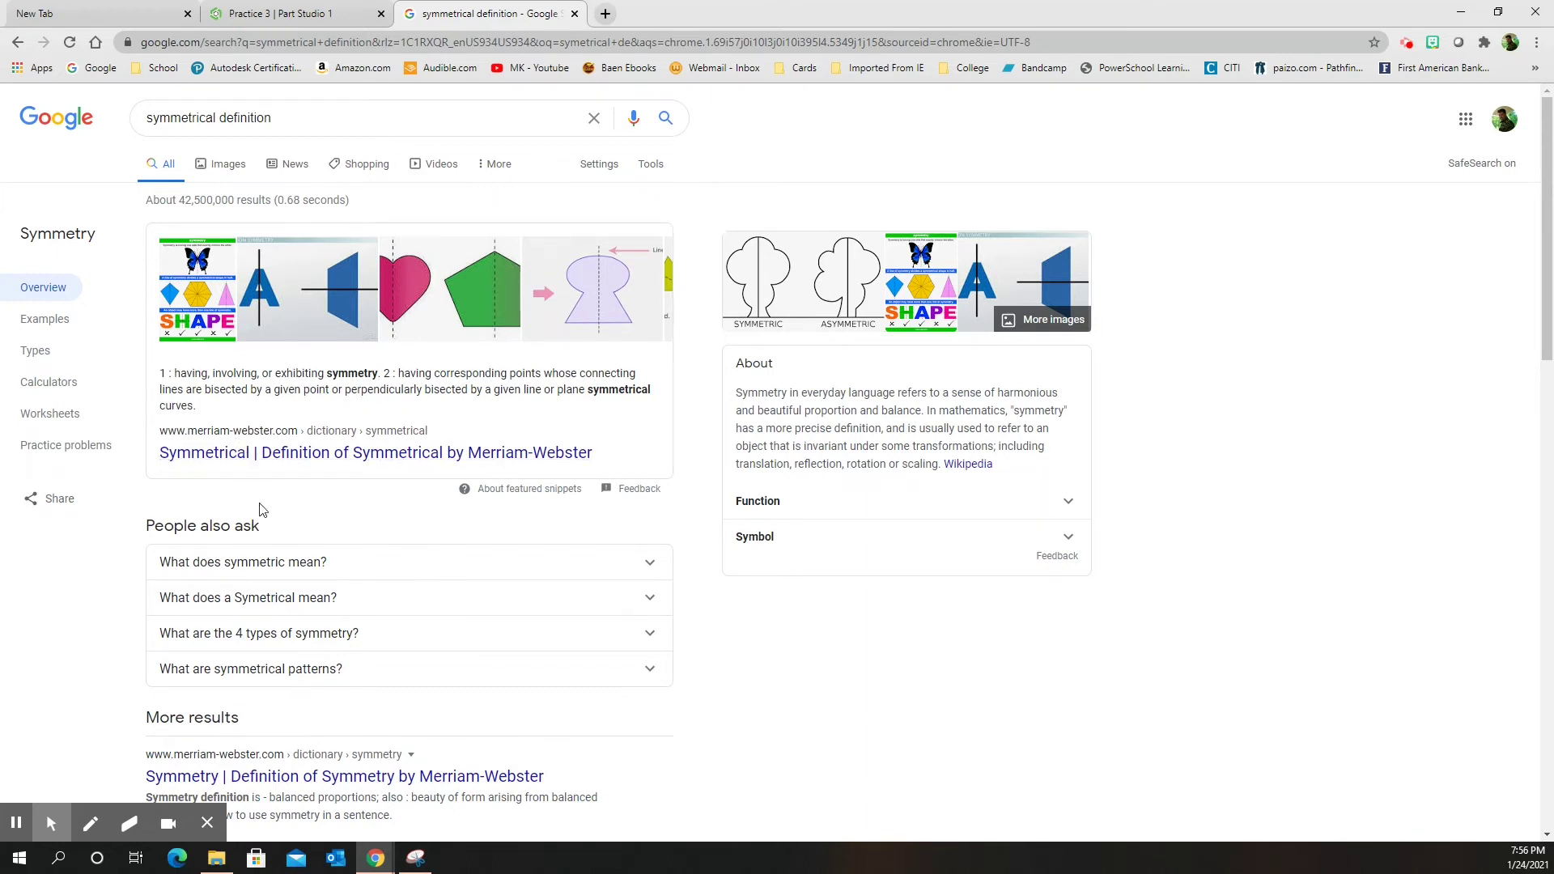
scroll(396, 672, down, 1)
scroll(396, 673, down, 1)
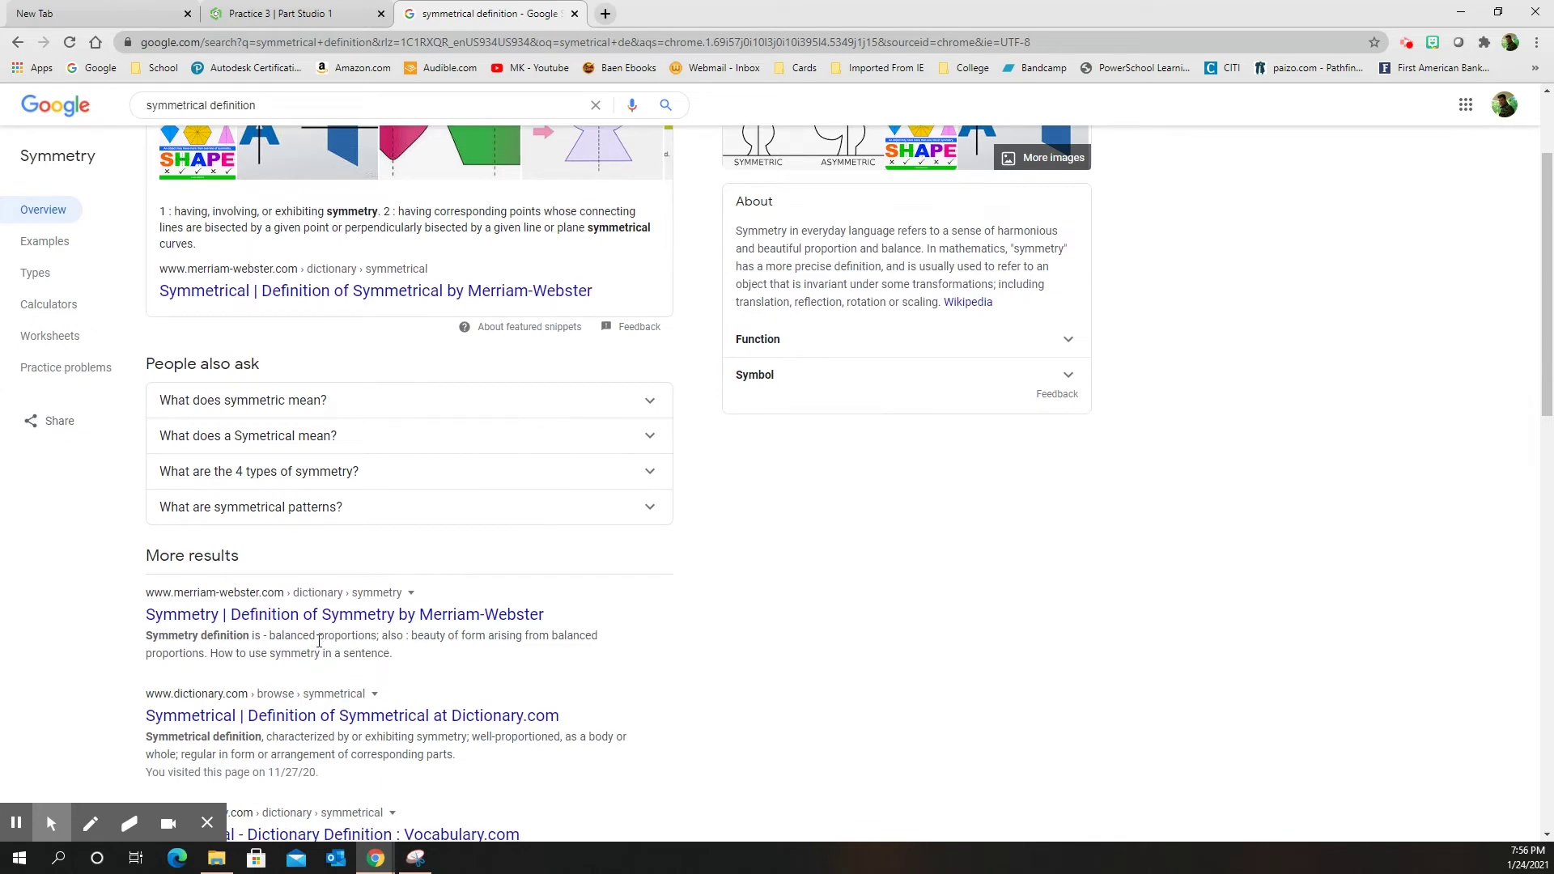
scroll(359, 647, up, 2)
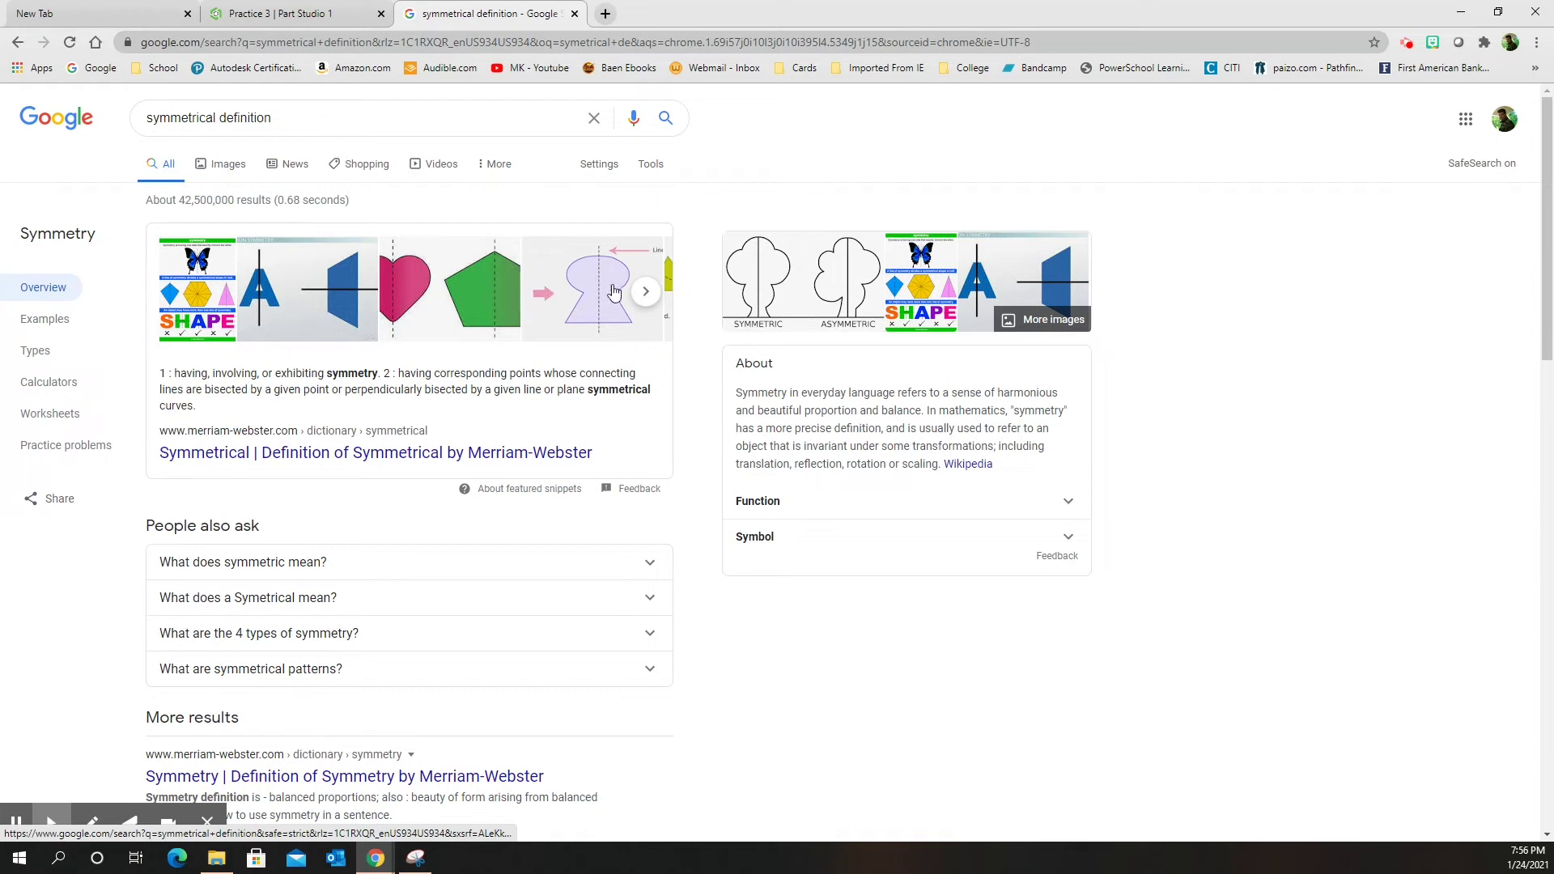
click(302, 14)
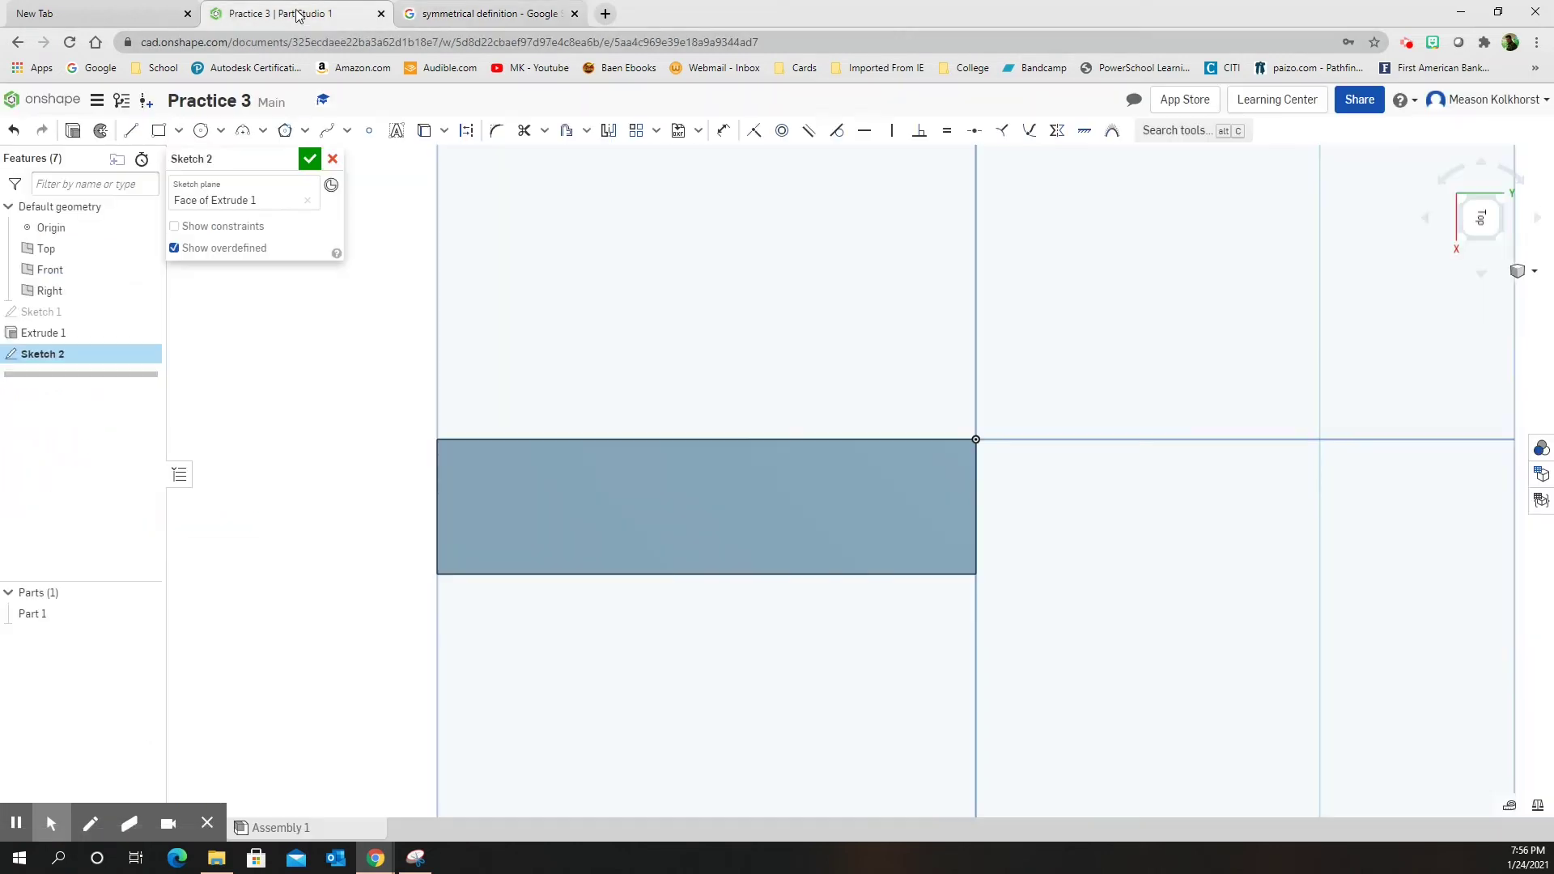
Step: Draw a horizontal centre line across the bar's top face between the midpoints of its two short edges
click(130, 132)
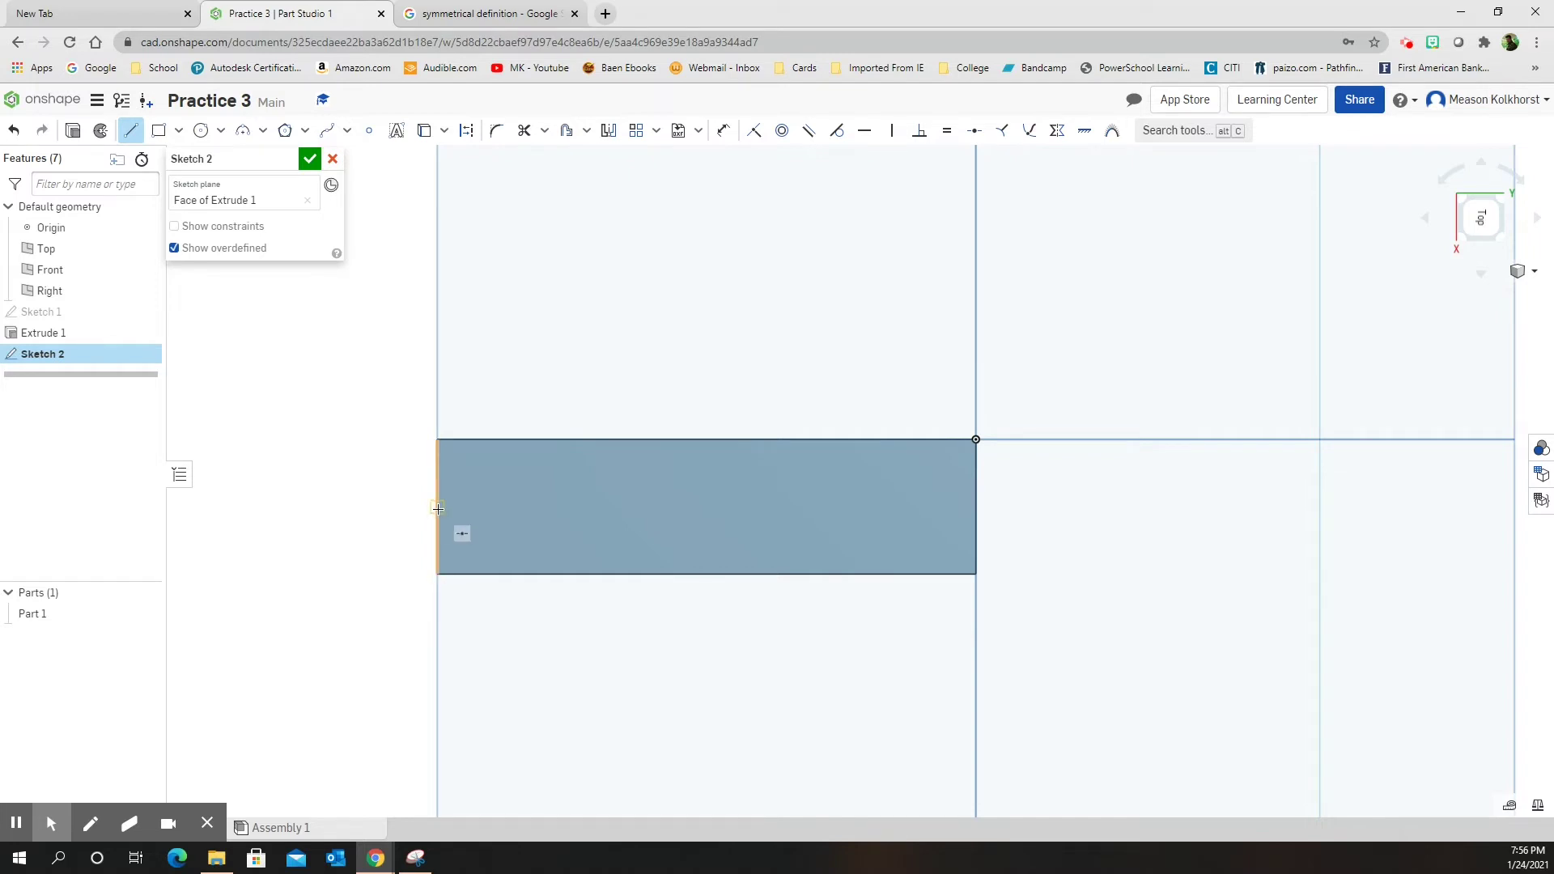
click(438, 509)
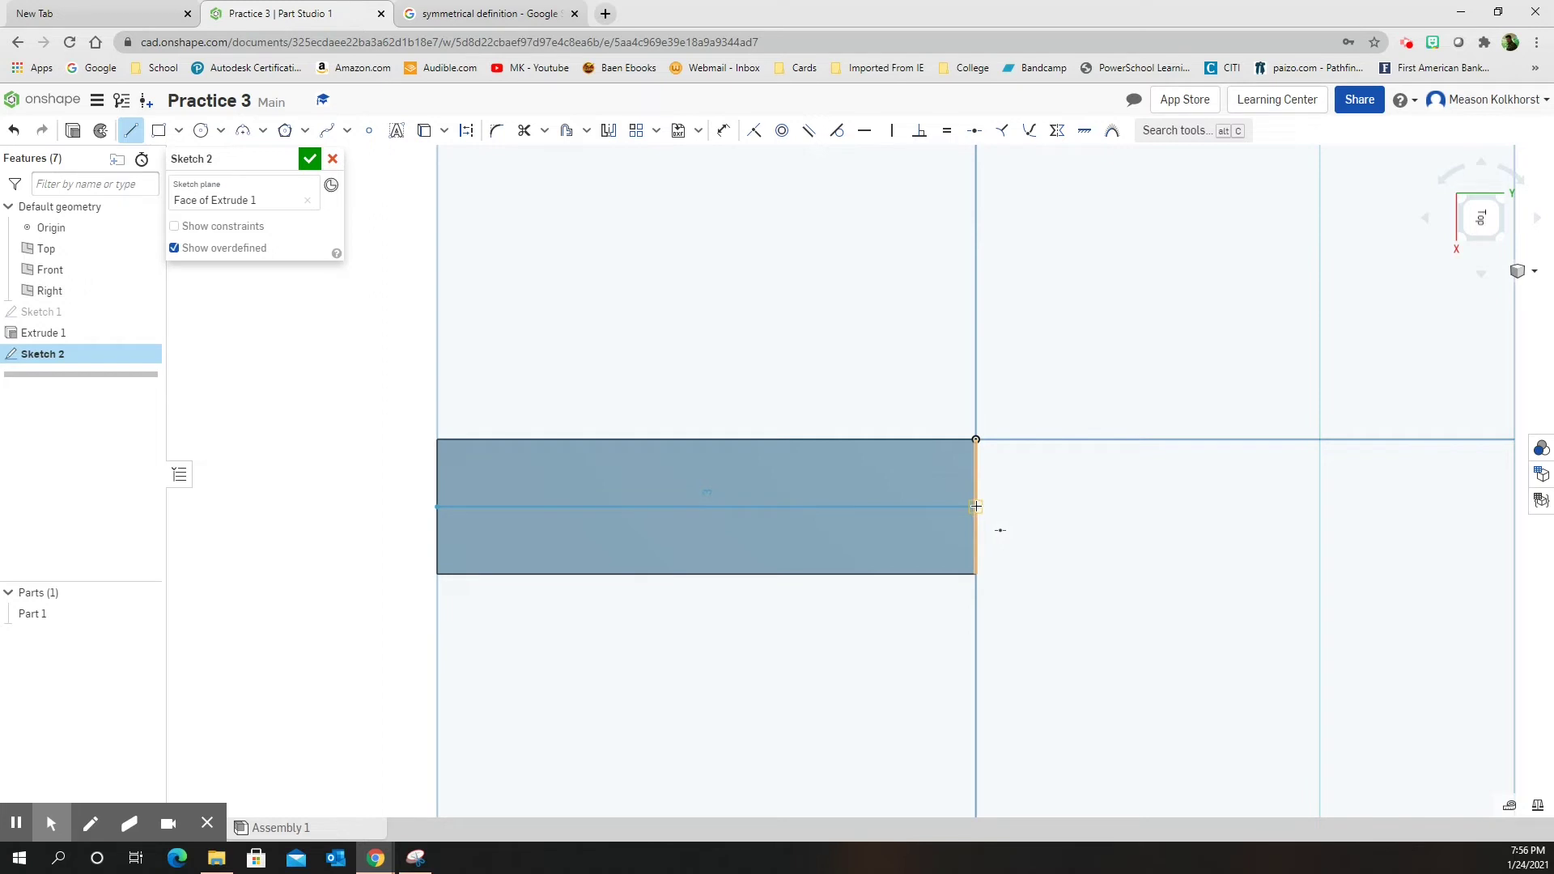
click(977, 506)
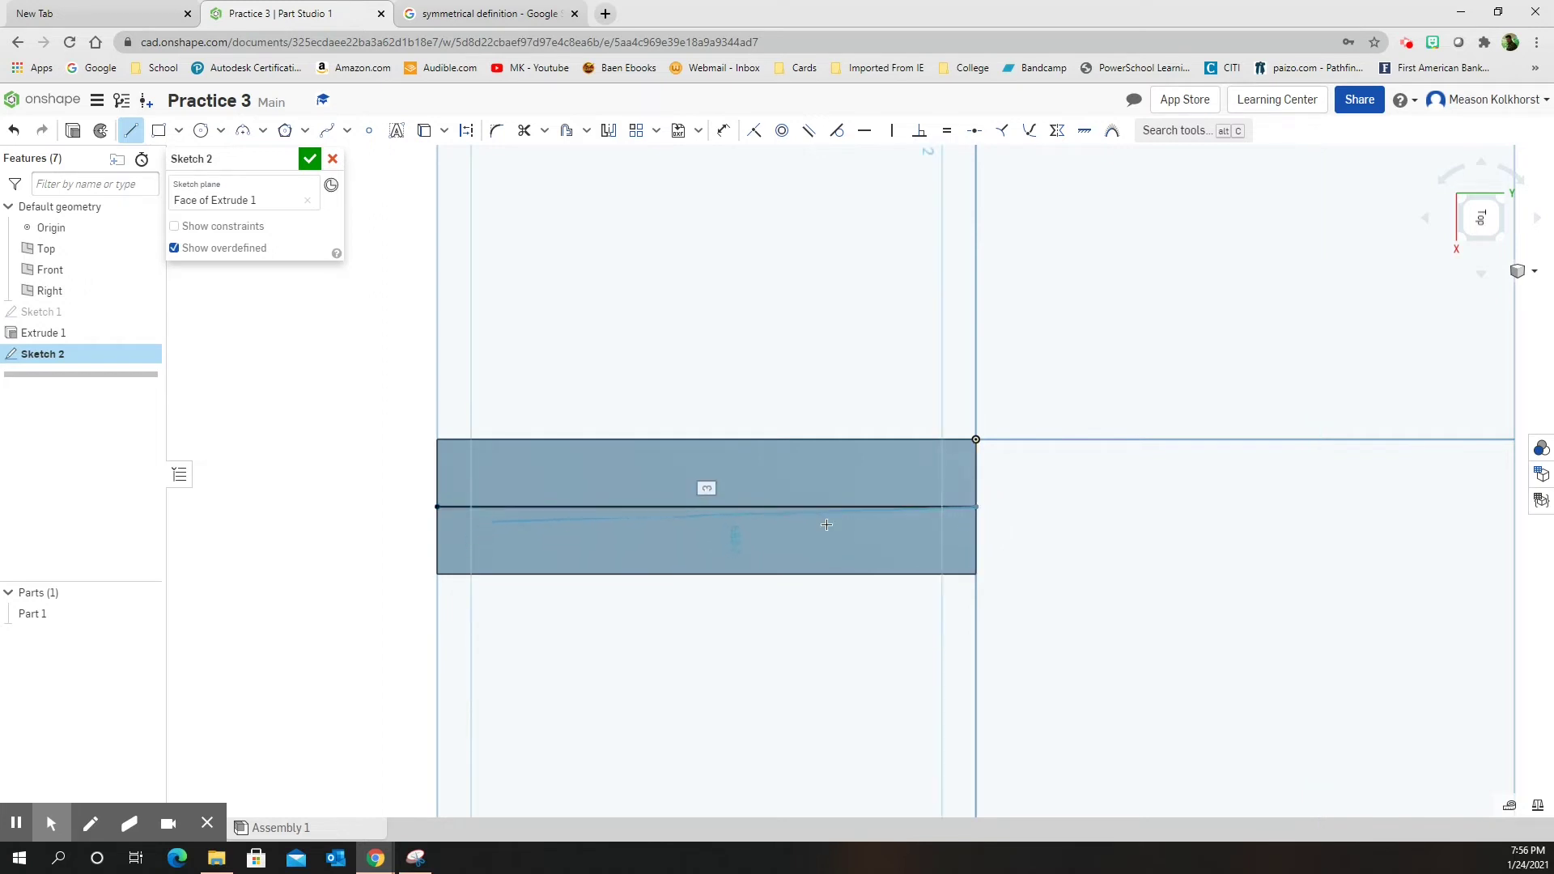
click(514, 334)
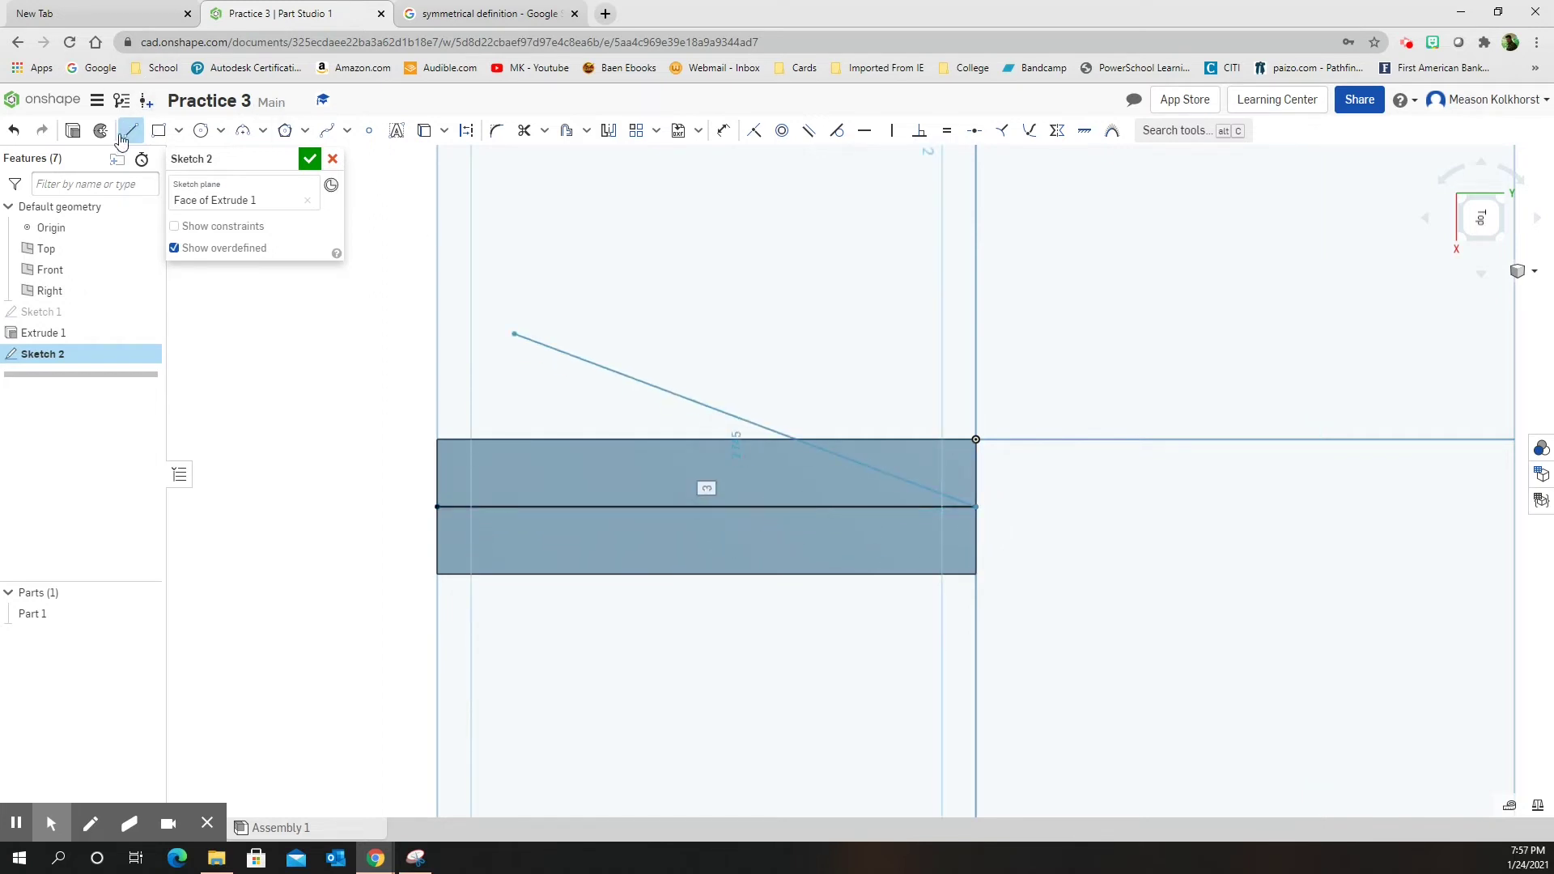
click(122, 139)
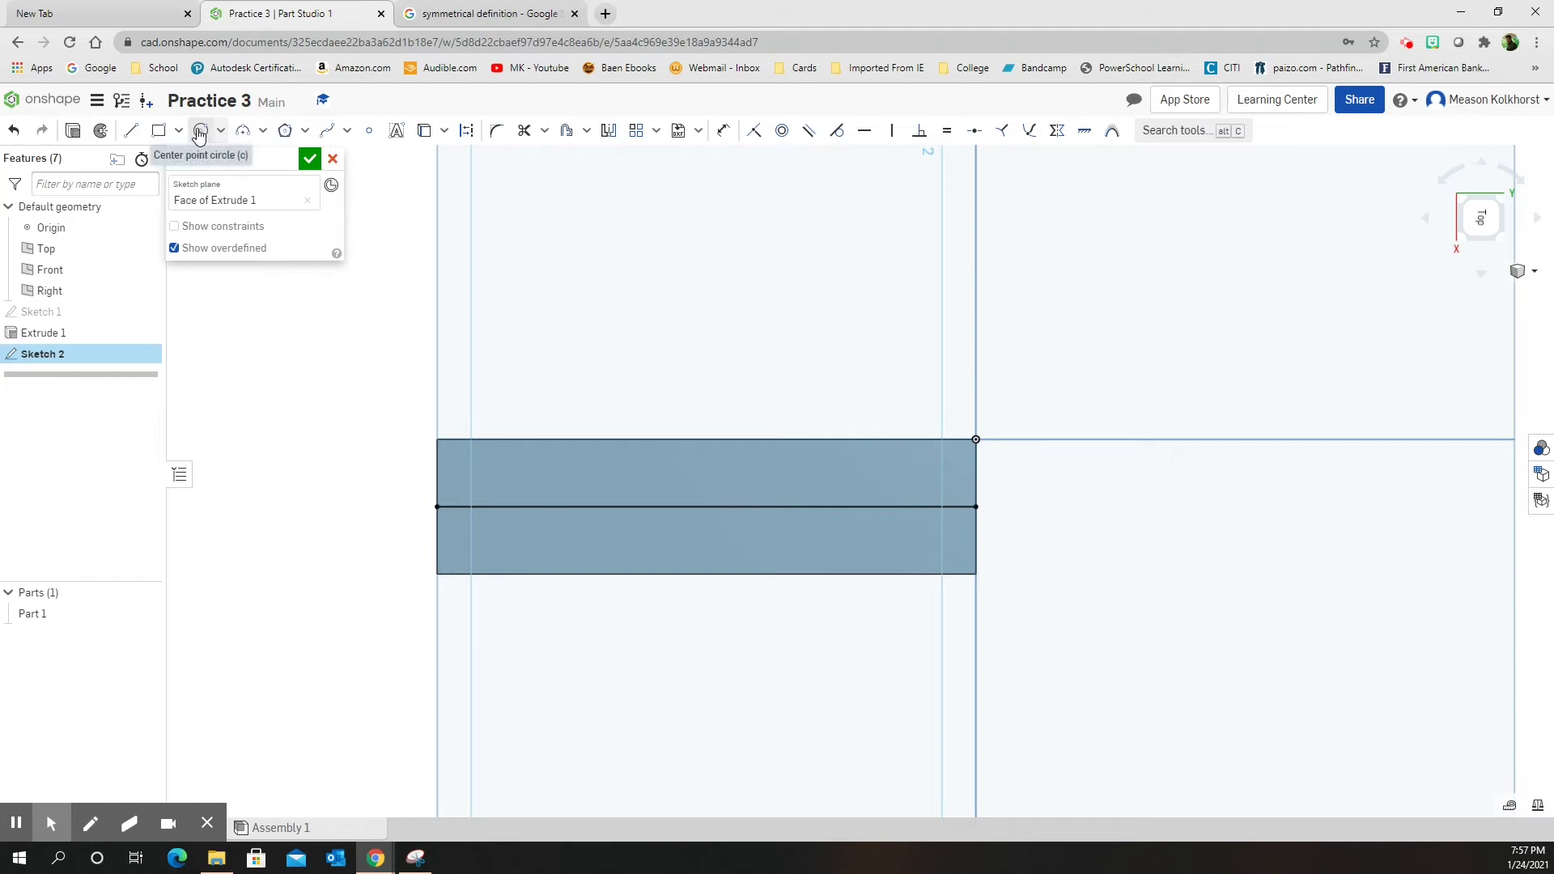
Step: Draw three separate 0.5 in diameter circles in a row along the bar, each centred on the centre line
click(200, 133)
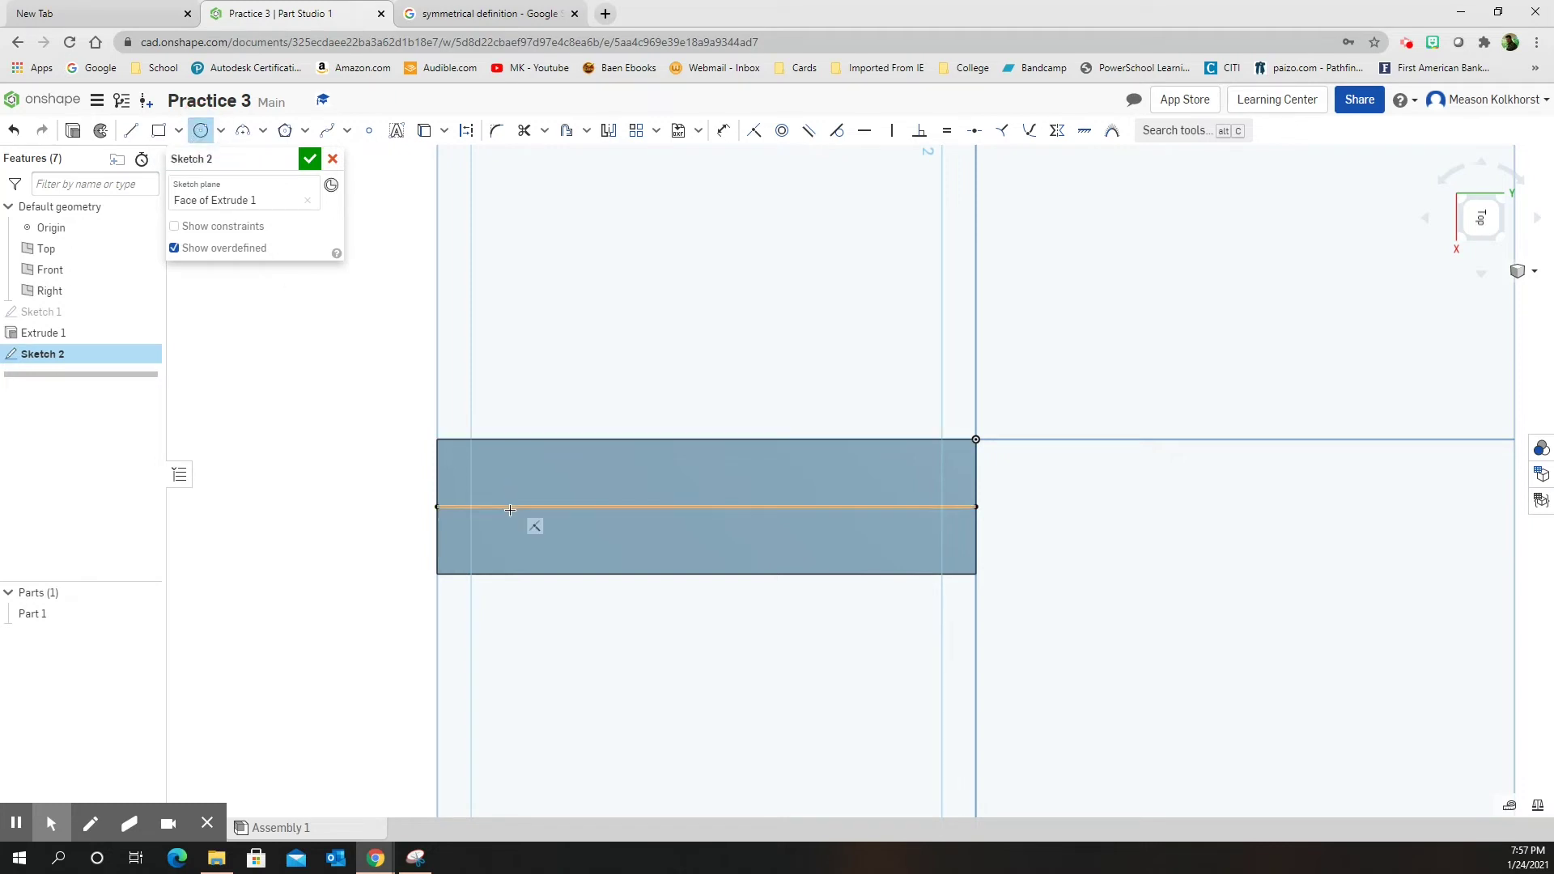
click(510, 508)
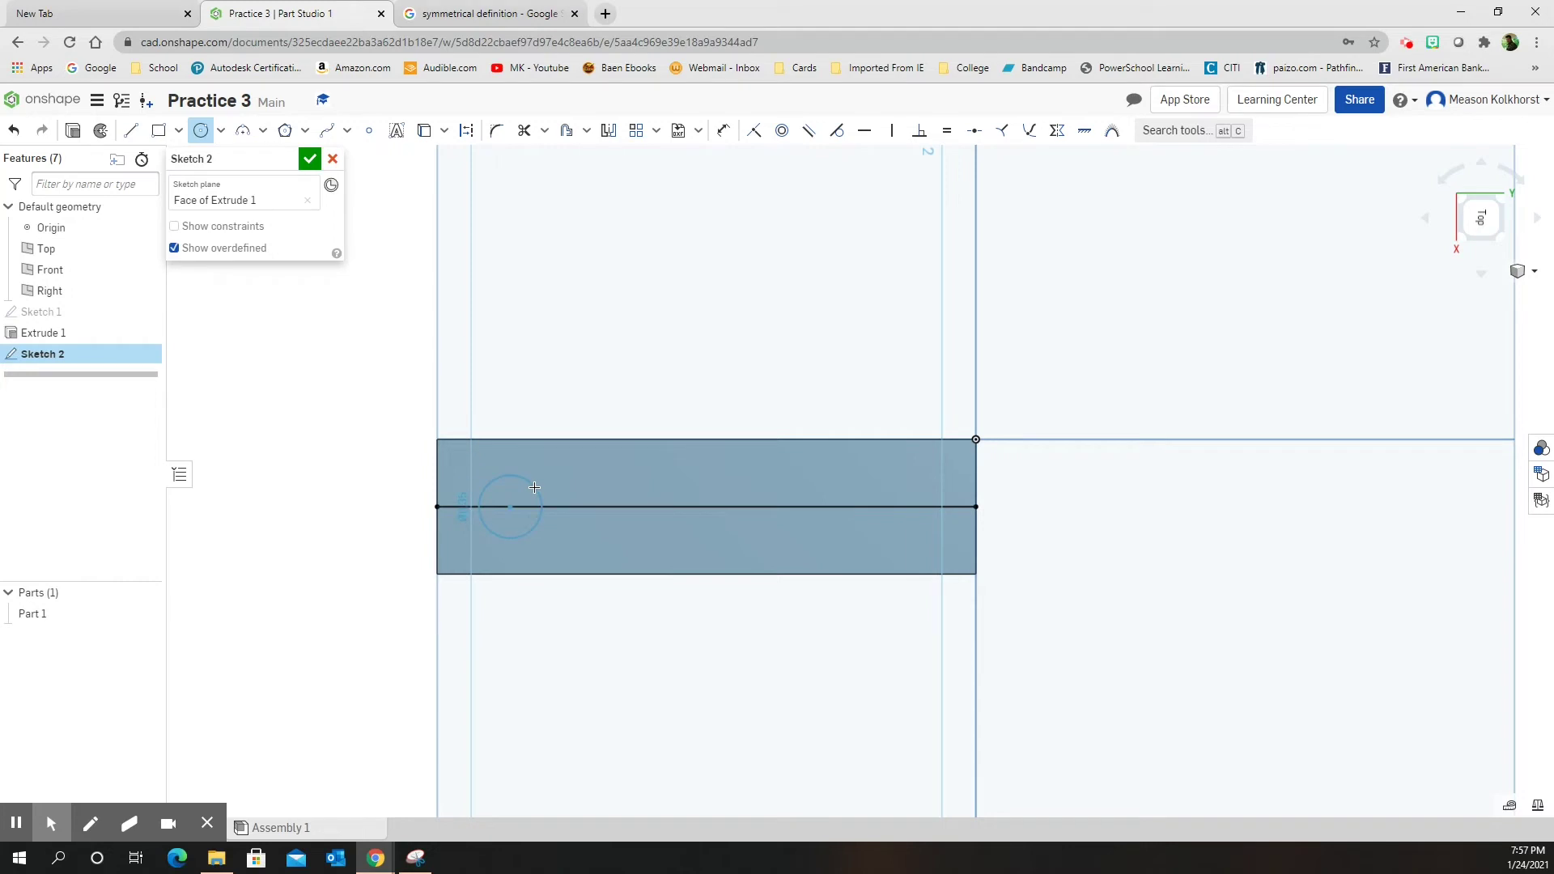
click(534, 488)
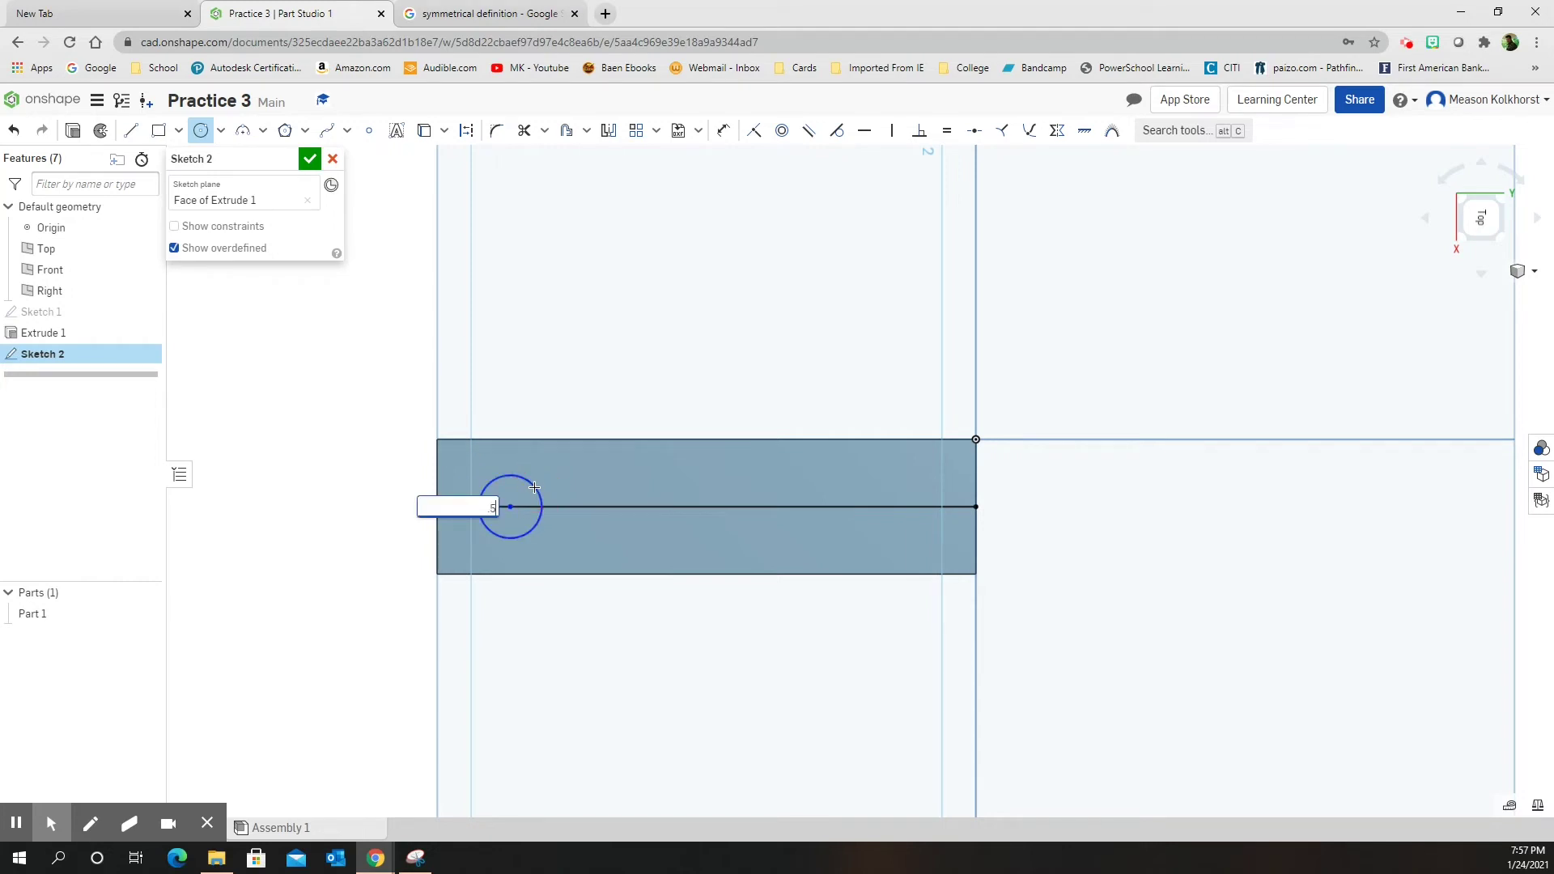
key(Return)
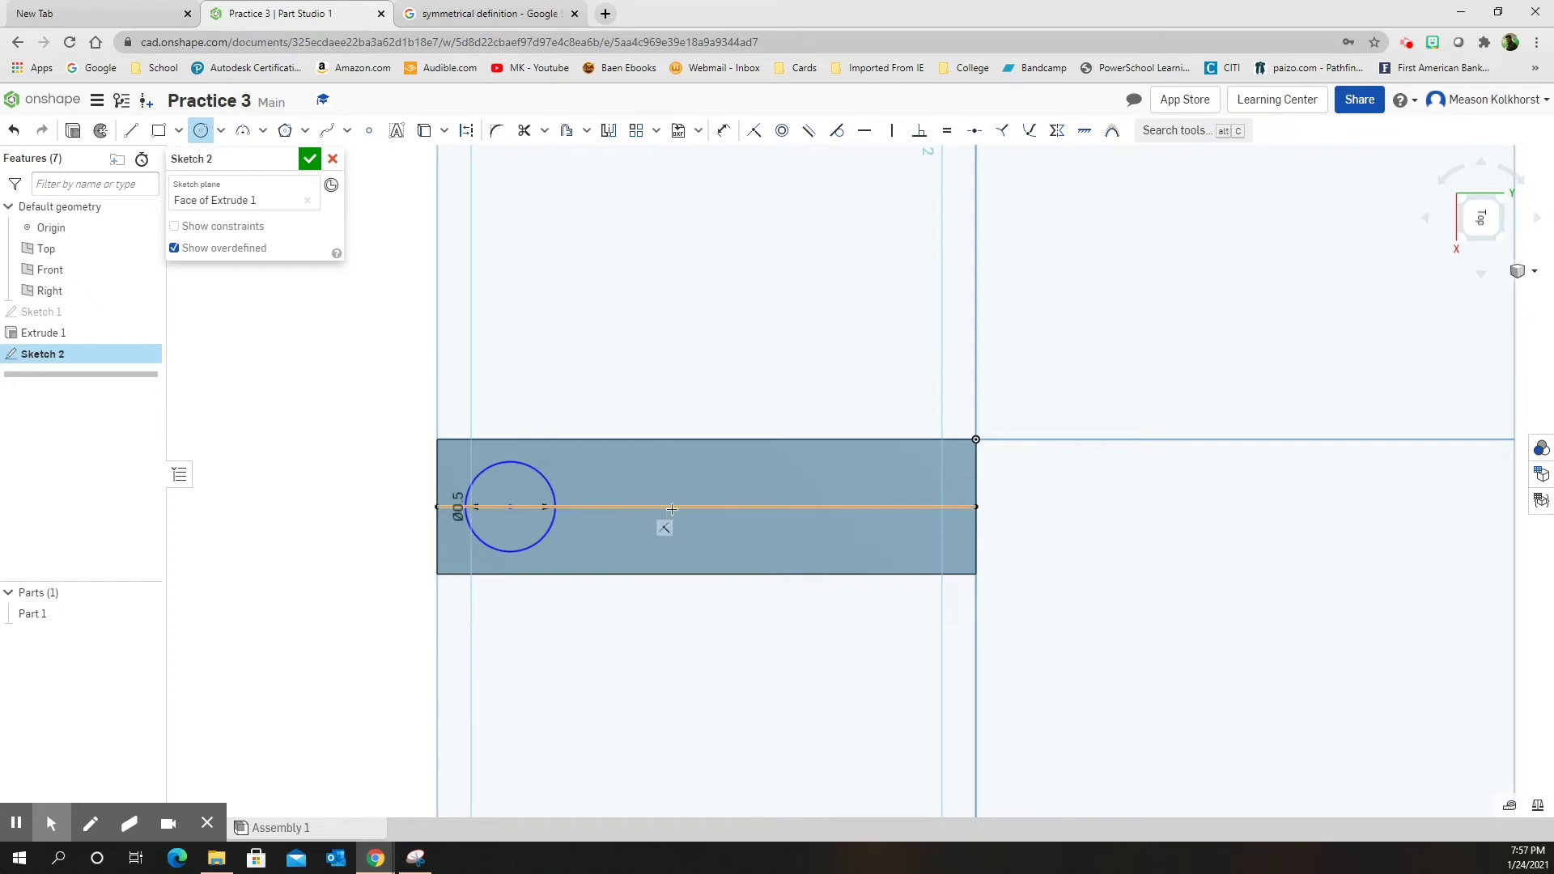
click(646, 506)
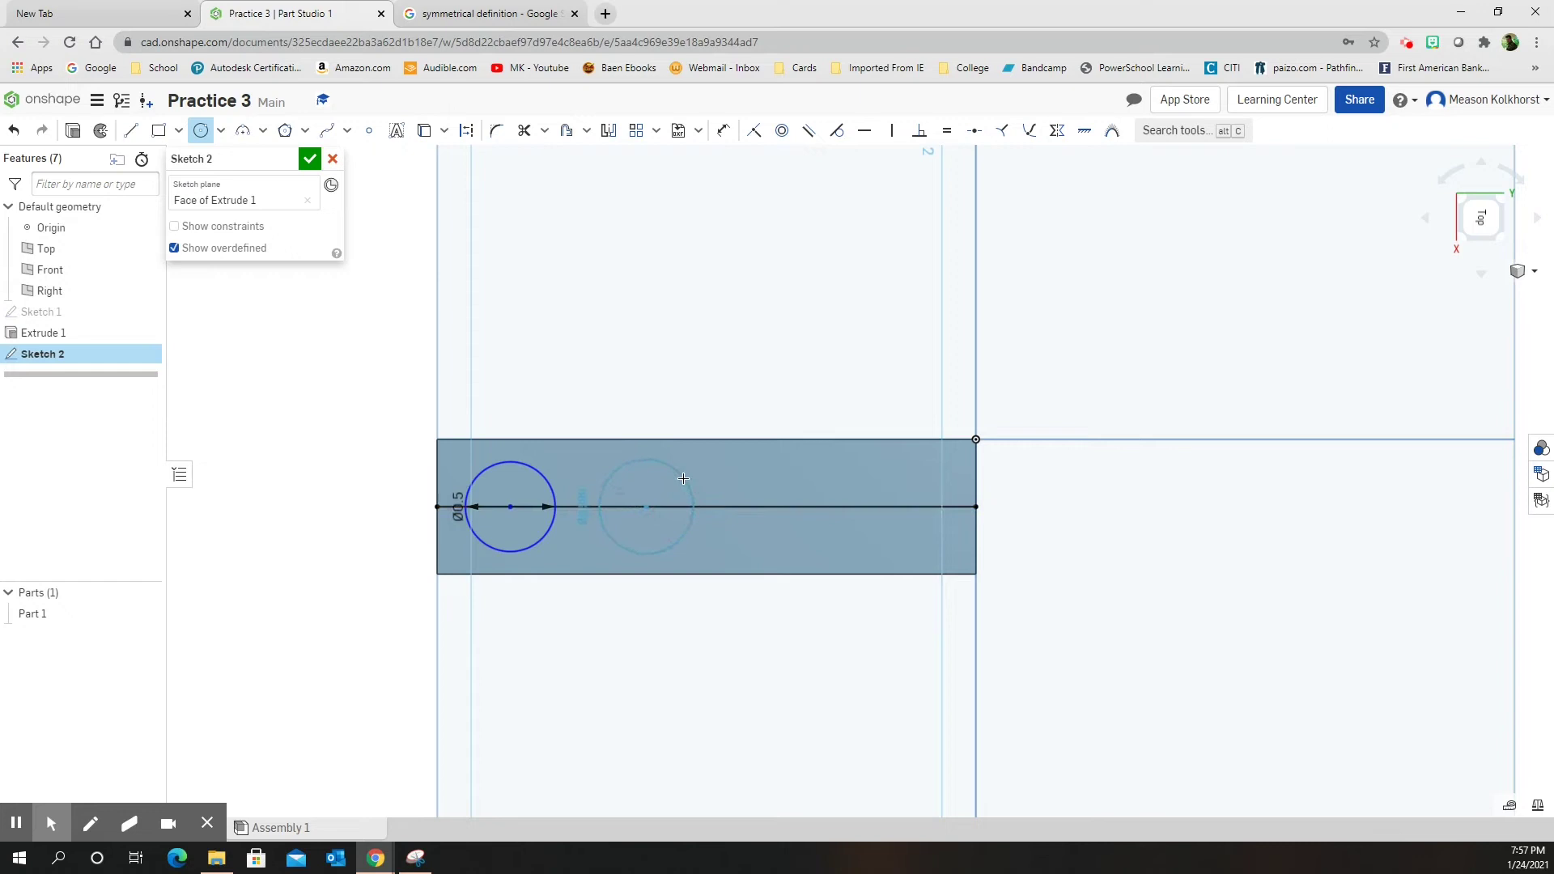
click(683, 478)
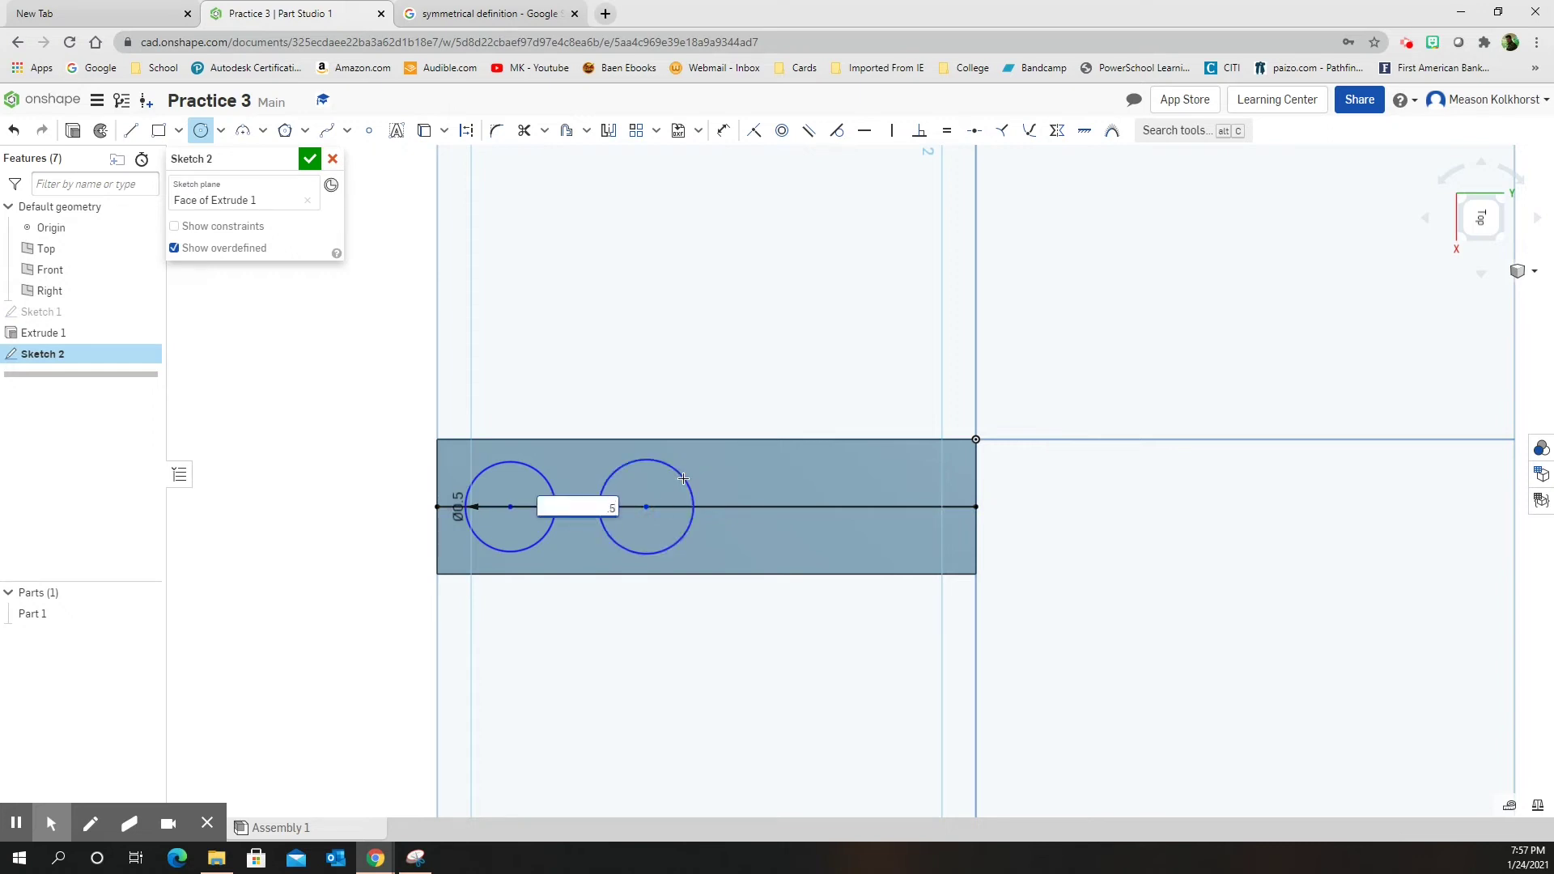
key(Return)
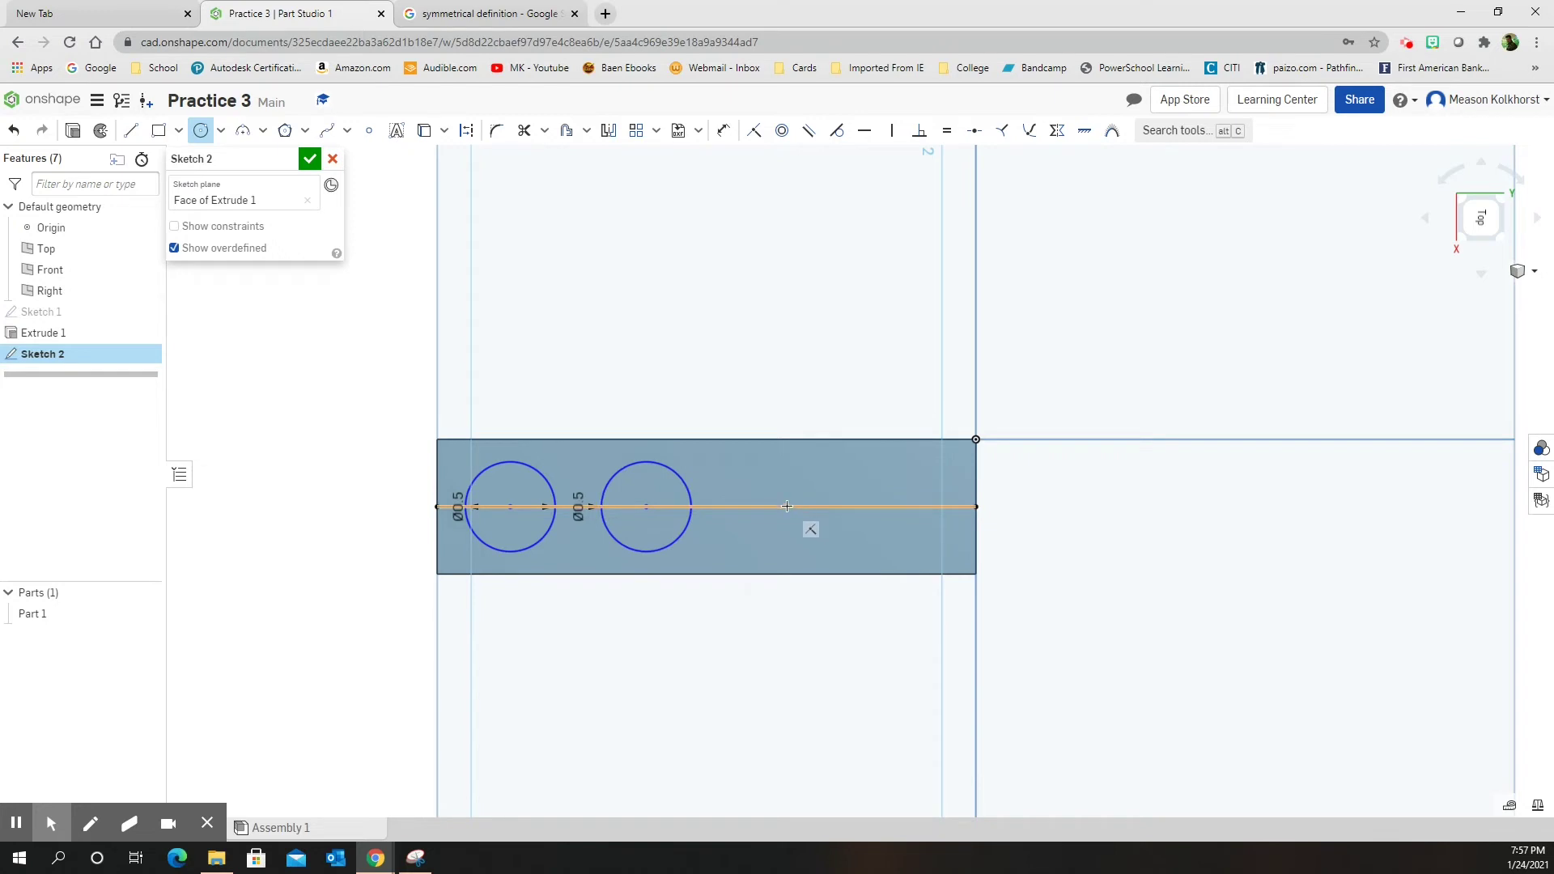
click(788, 507)
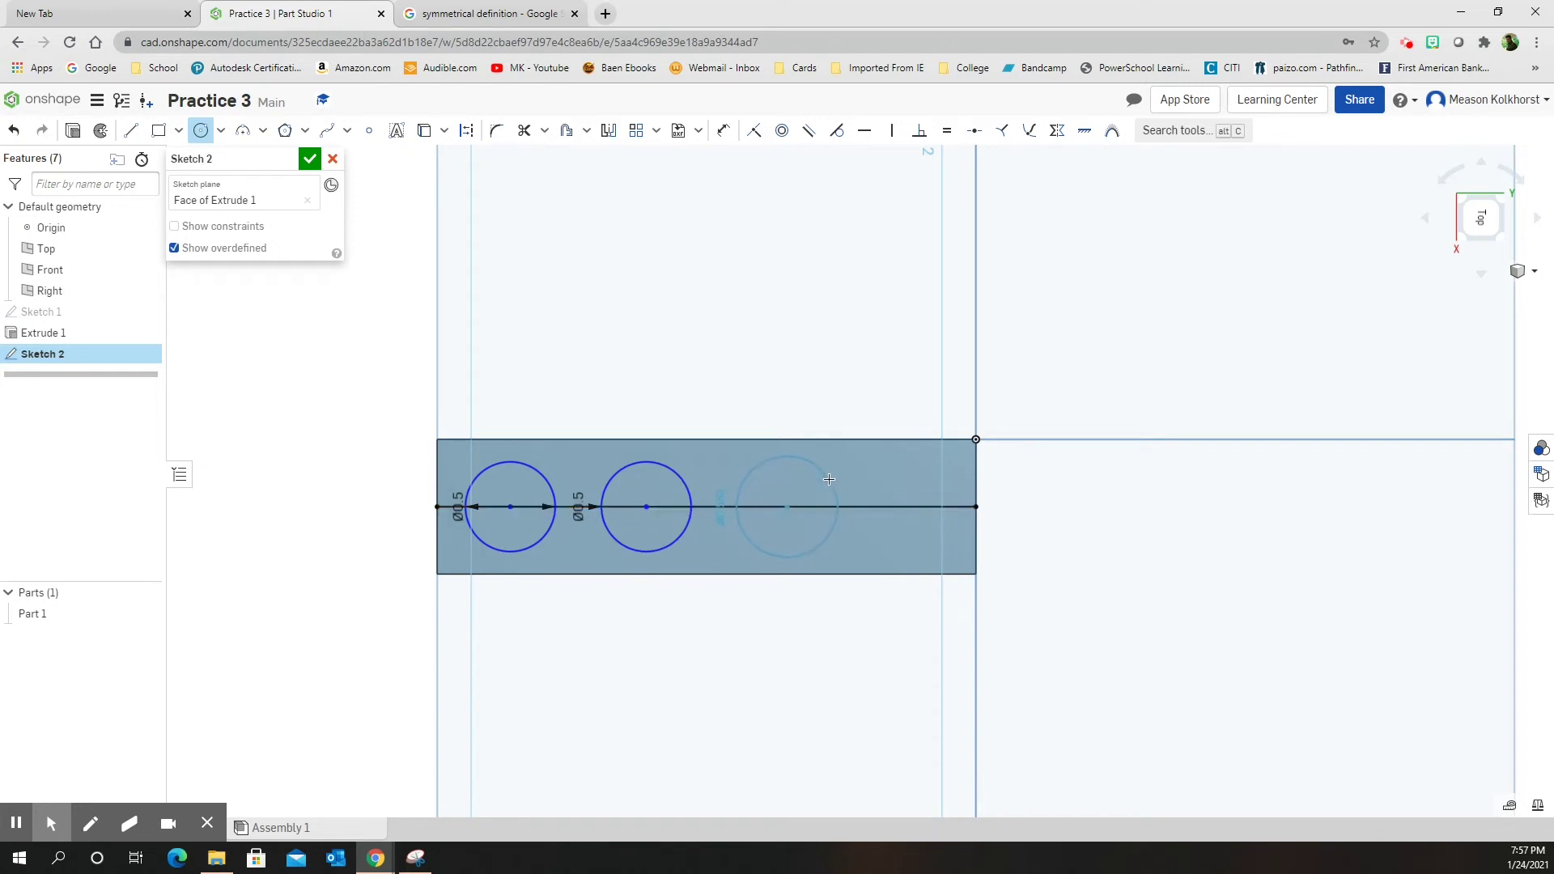
click(829, 479)
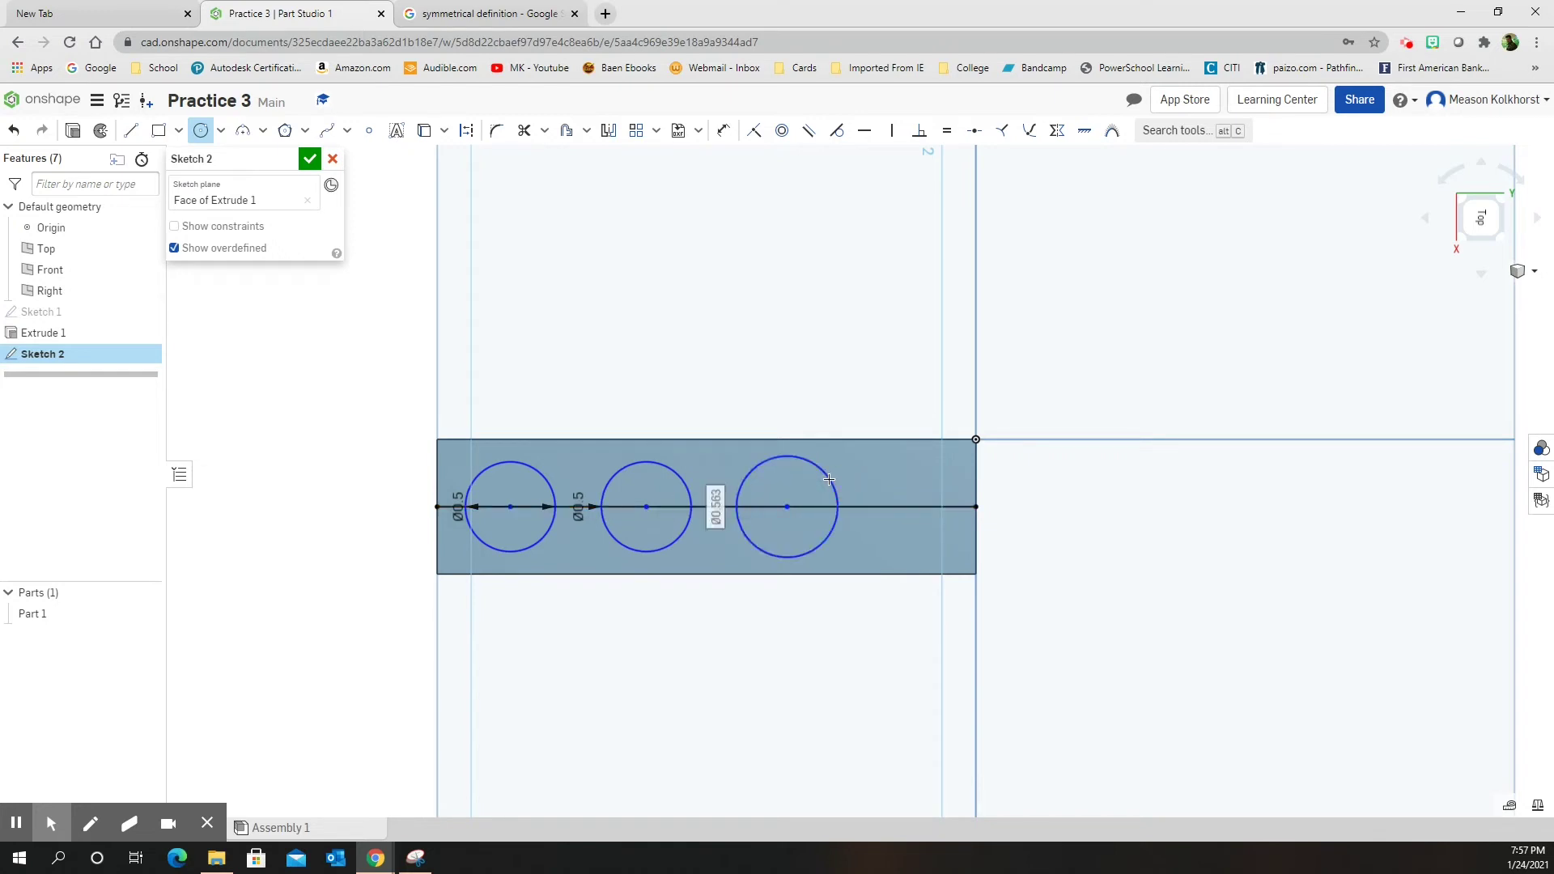
text(.5)
key(Return)
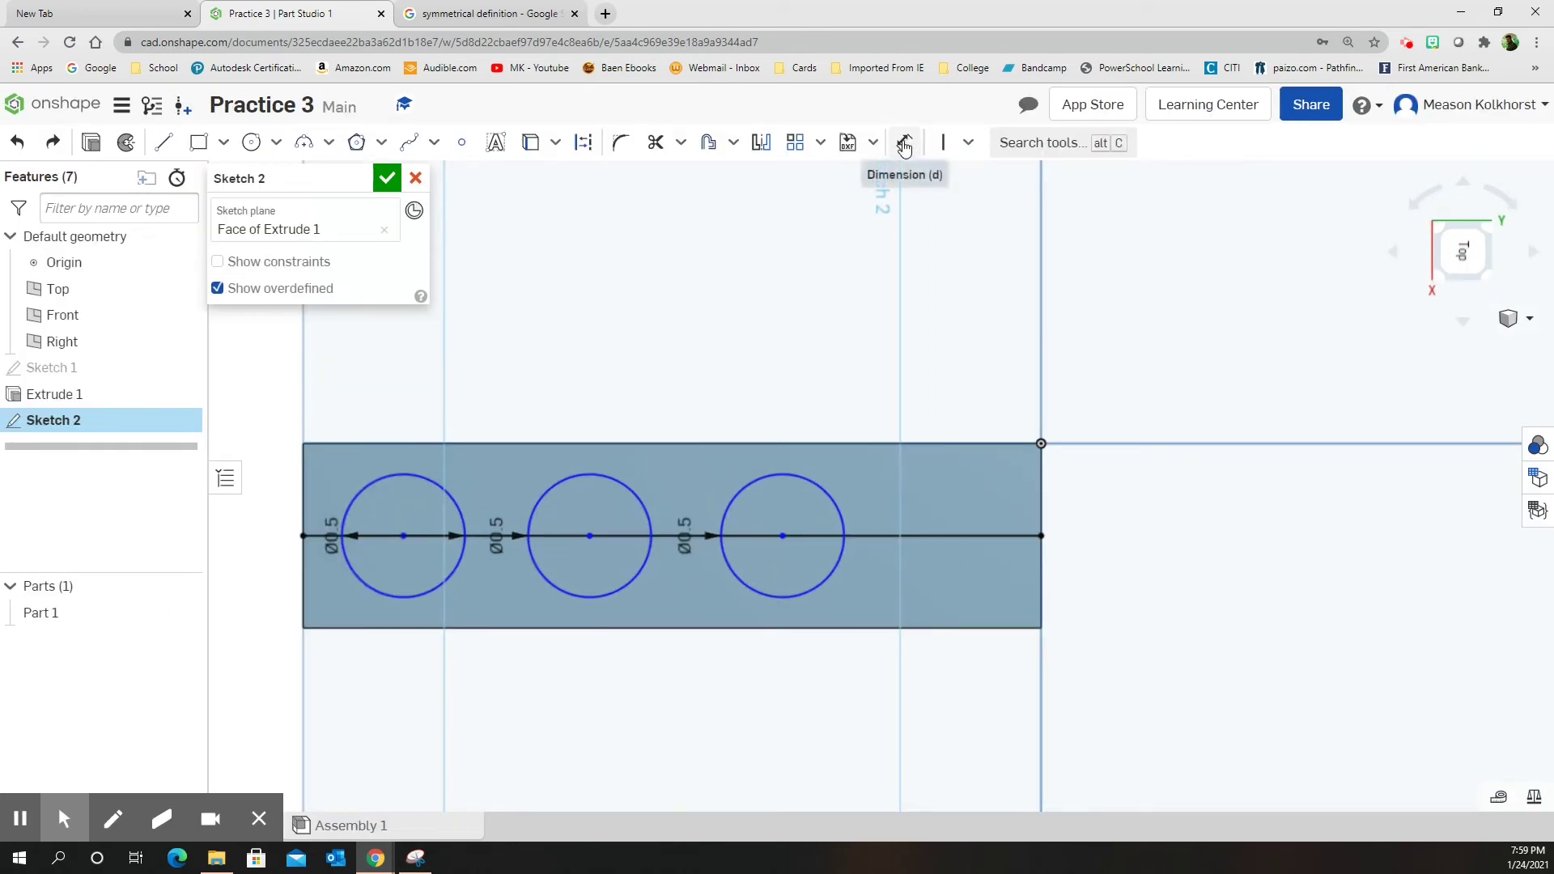
Step: Dimension the centre of the circle nearest the origin 0.5 in from the bar's short edge at the origin
click(904, 143)
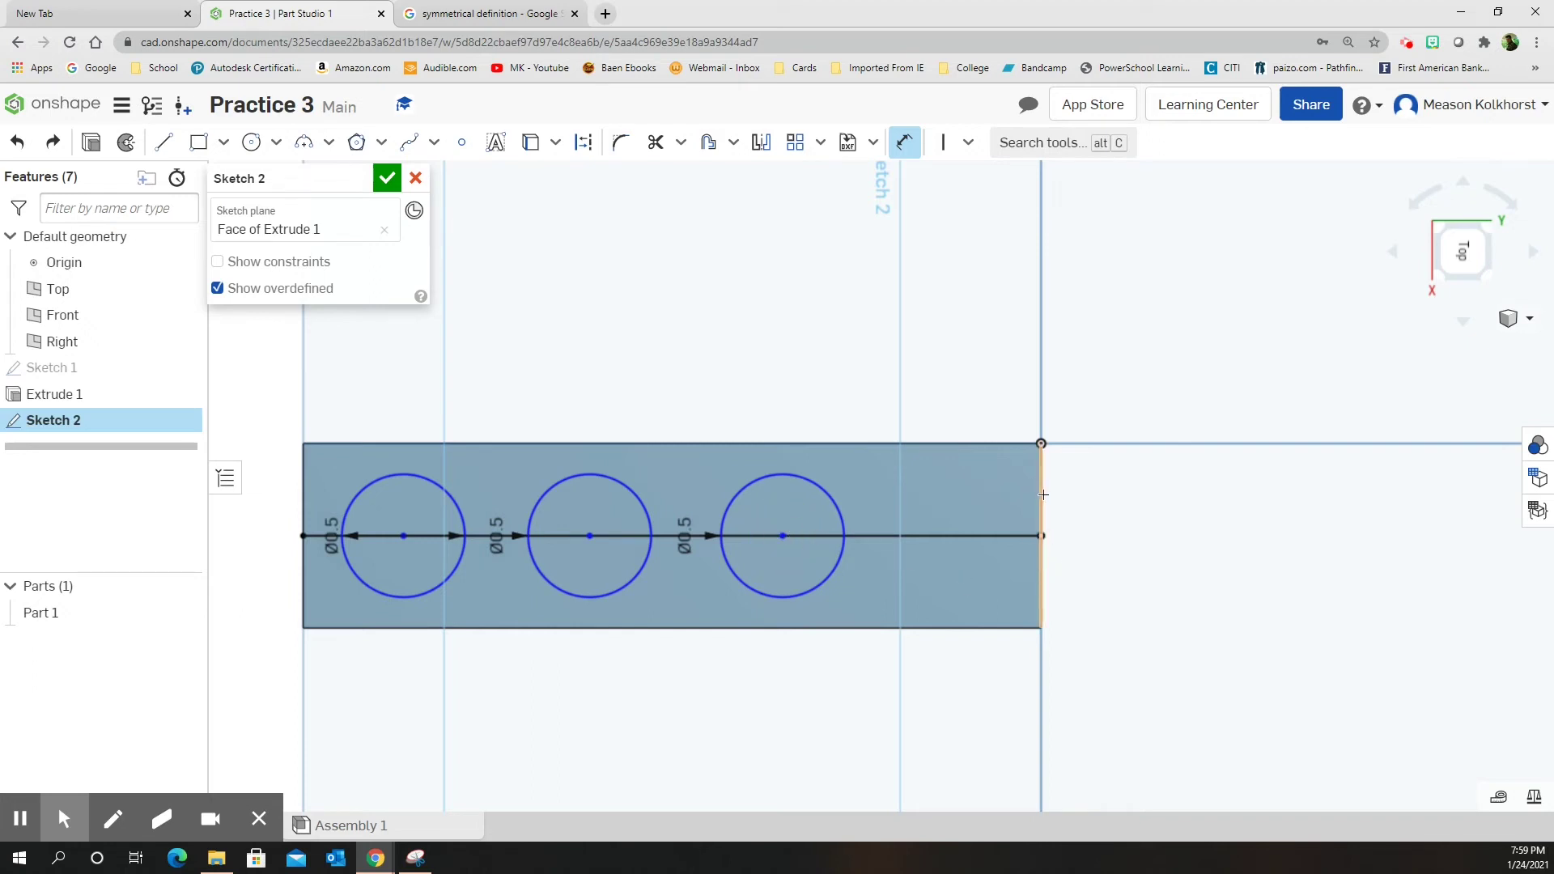
click(1043, 495)
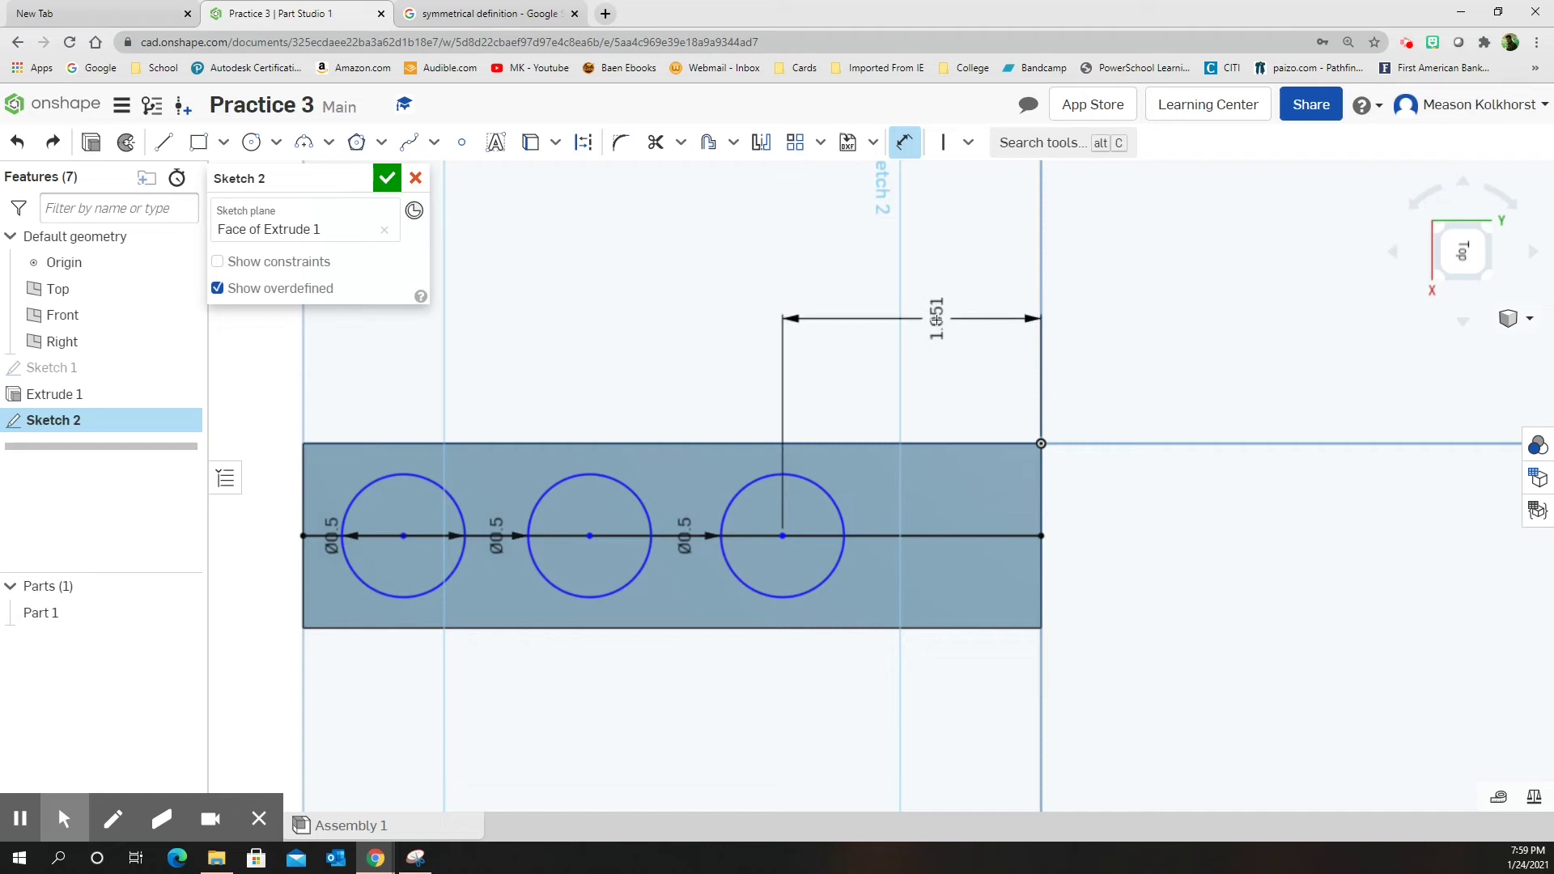
click(927, 327)
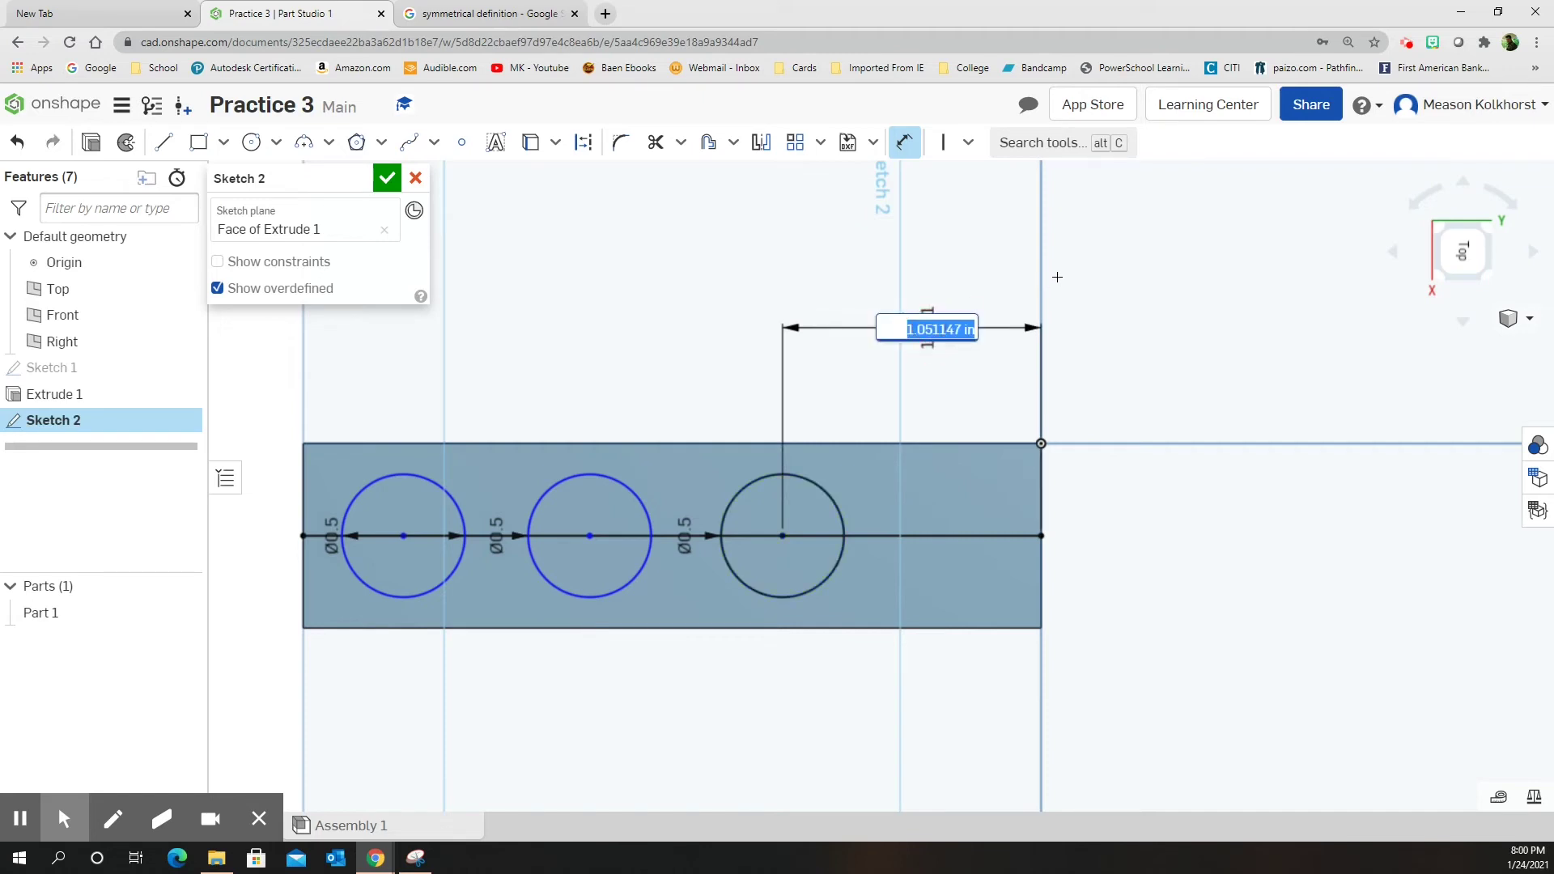
text(.5)
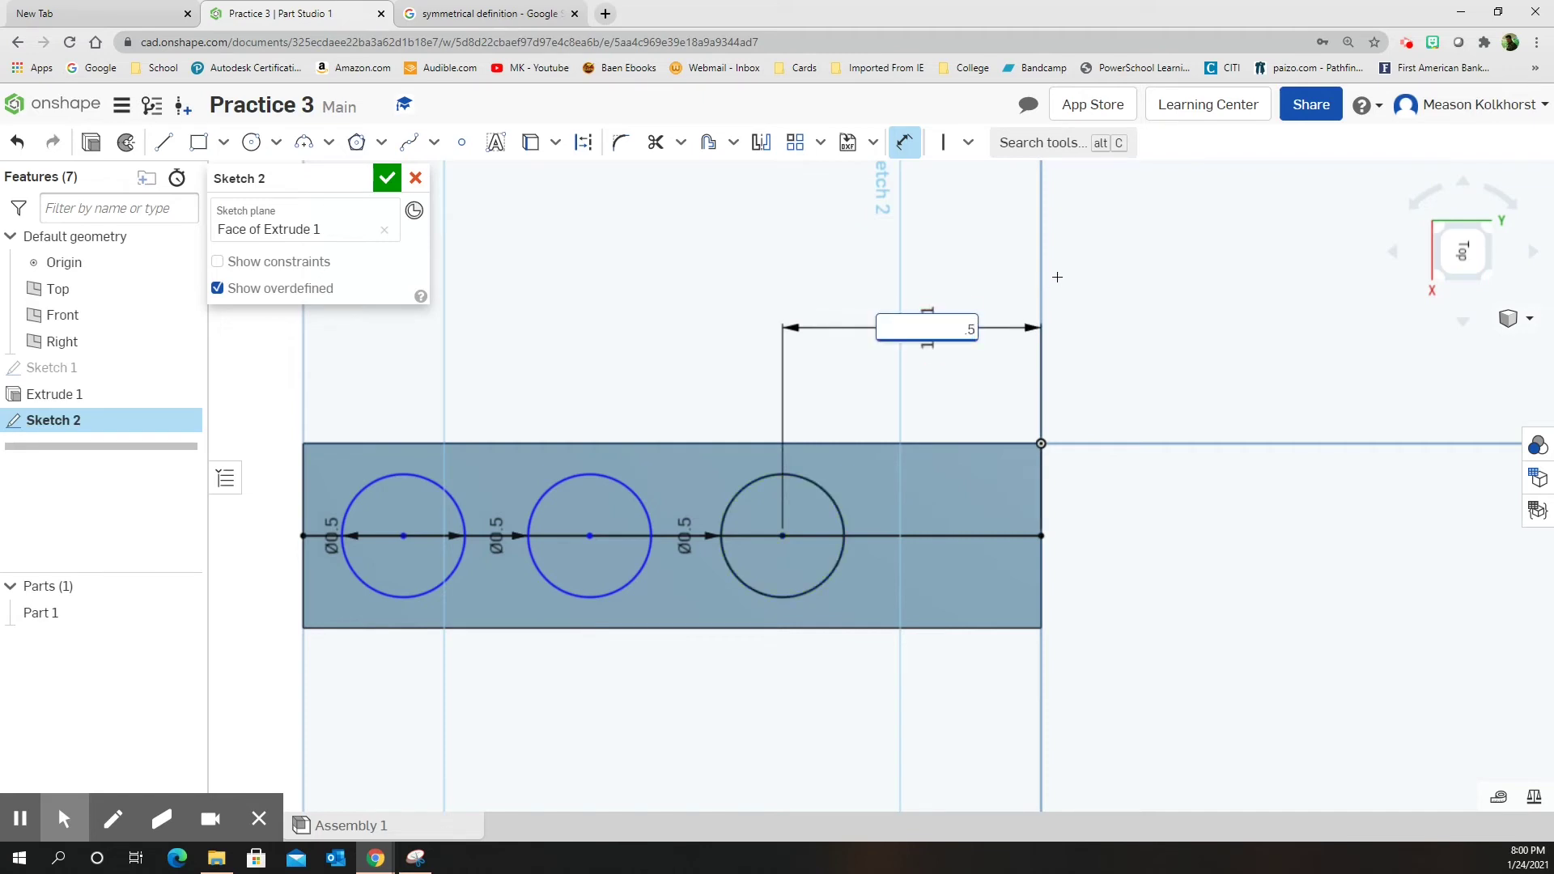
key(Return)
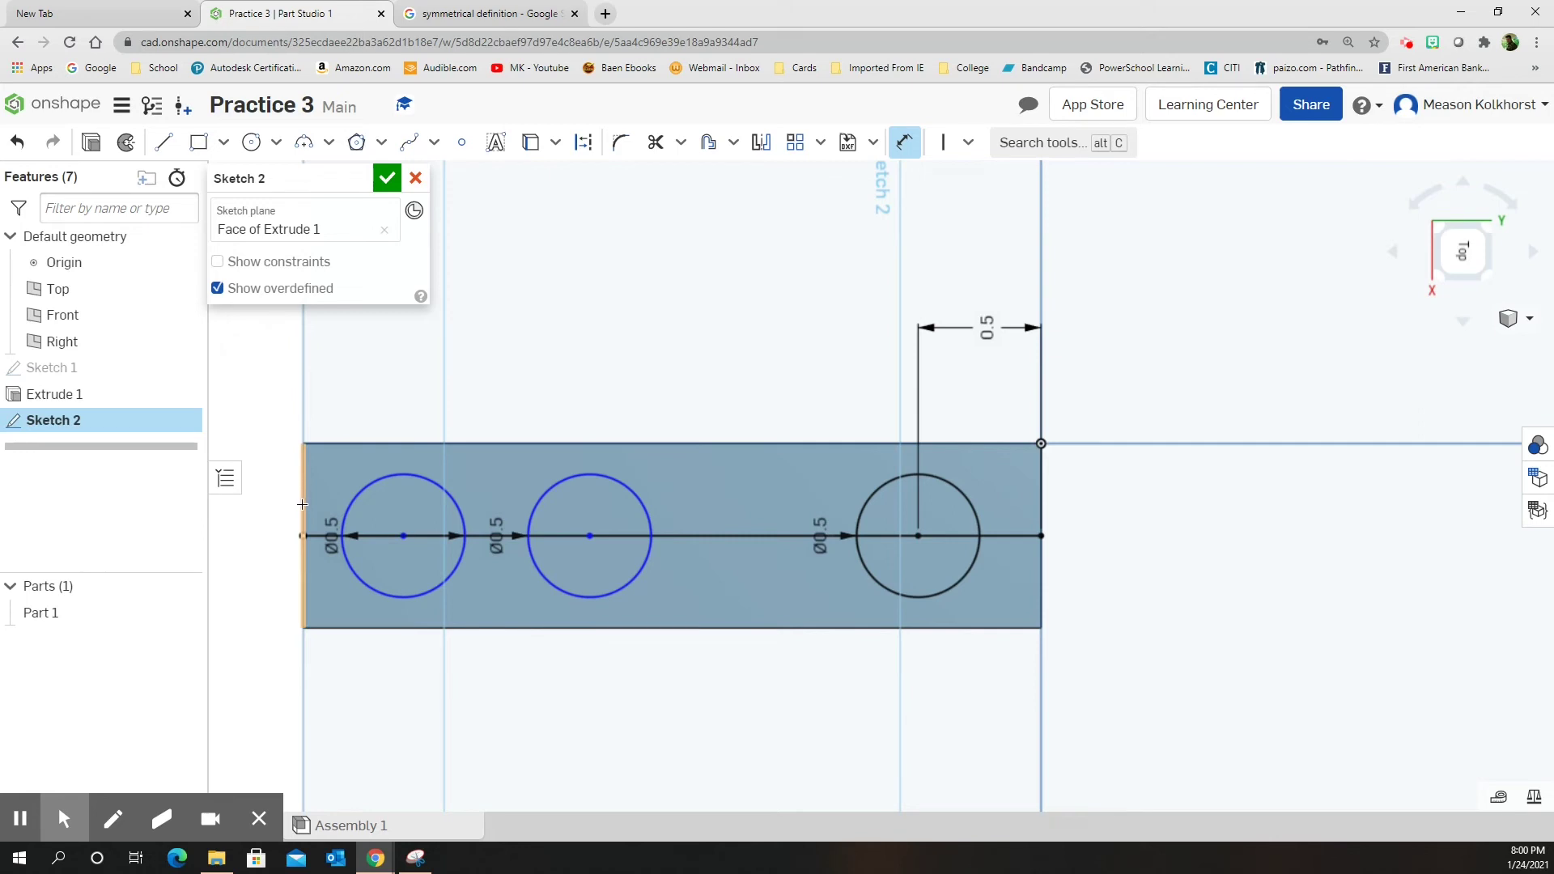
Step: Dimension the centre of the circle farthest from the origin 0.5 in from the bar's opposite short edge
click(302, 497)
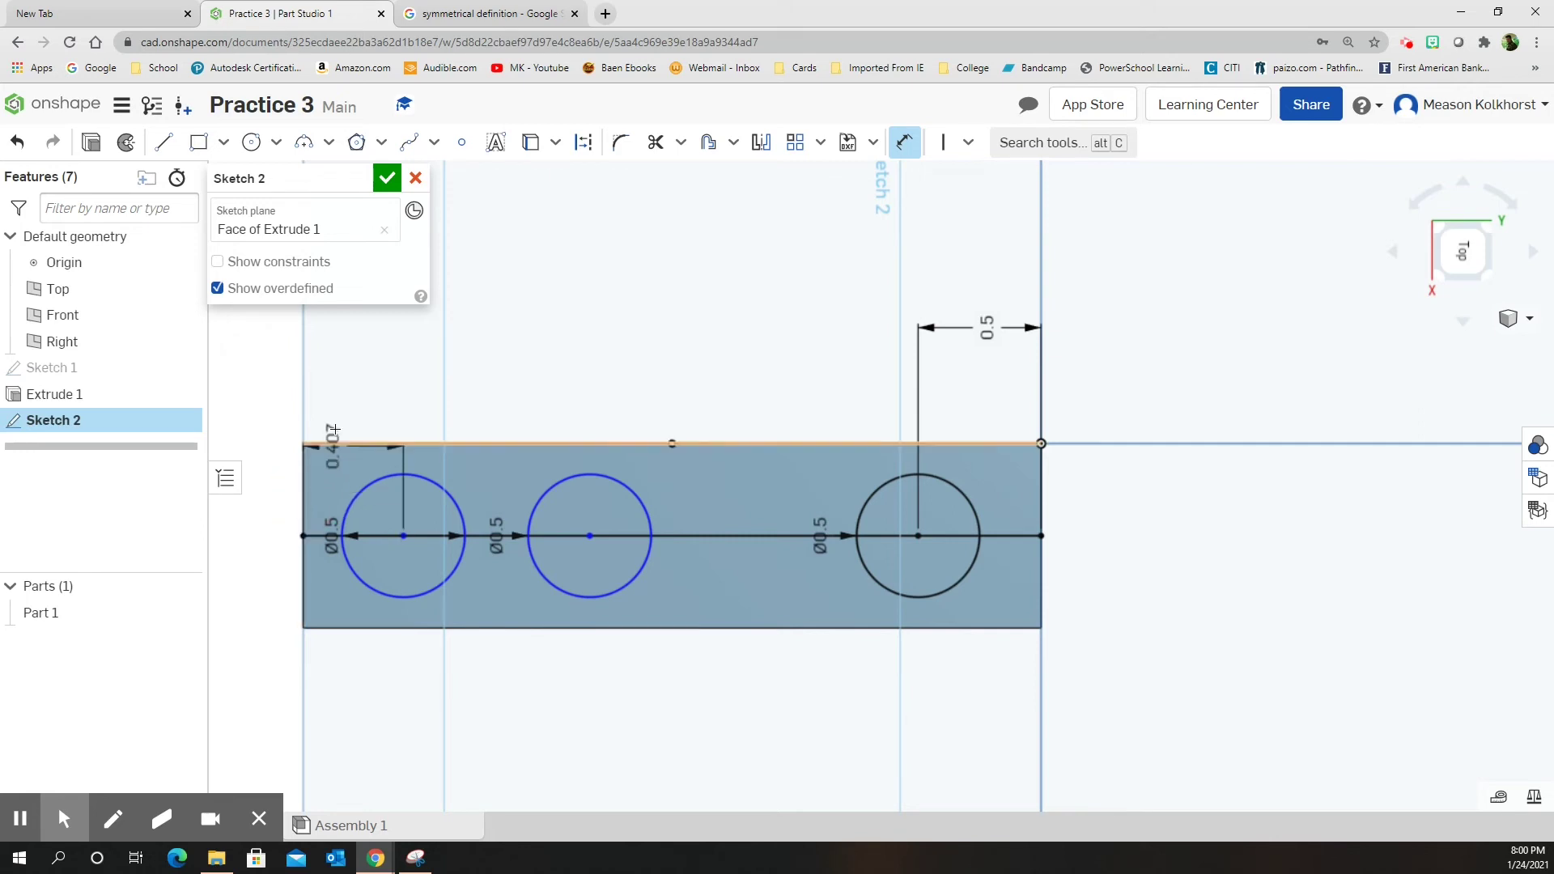
click(345, 354)
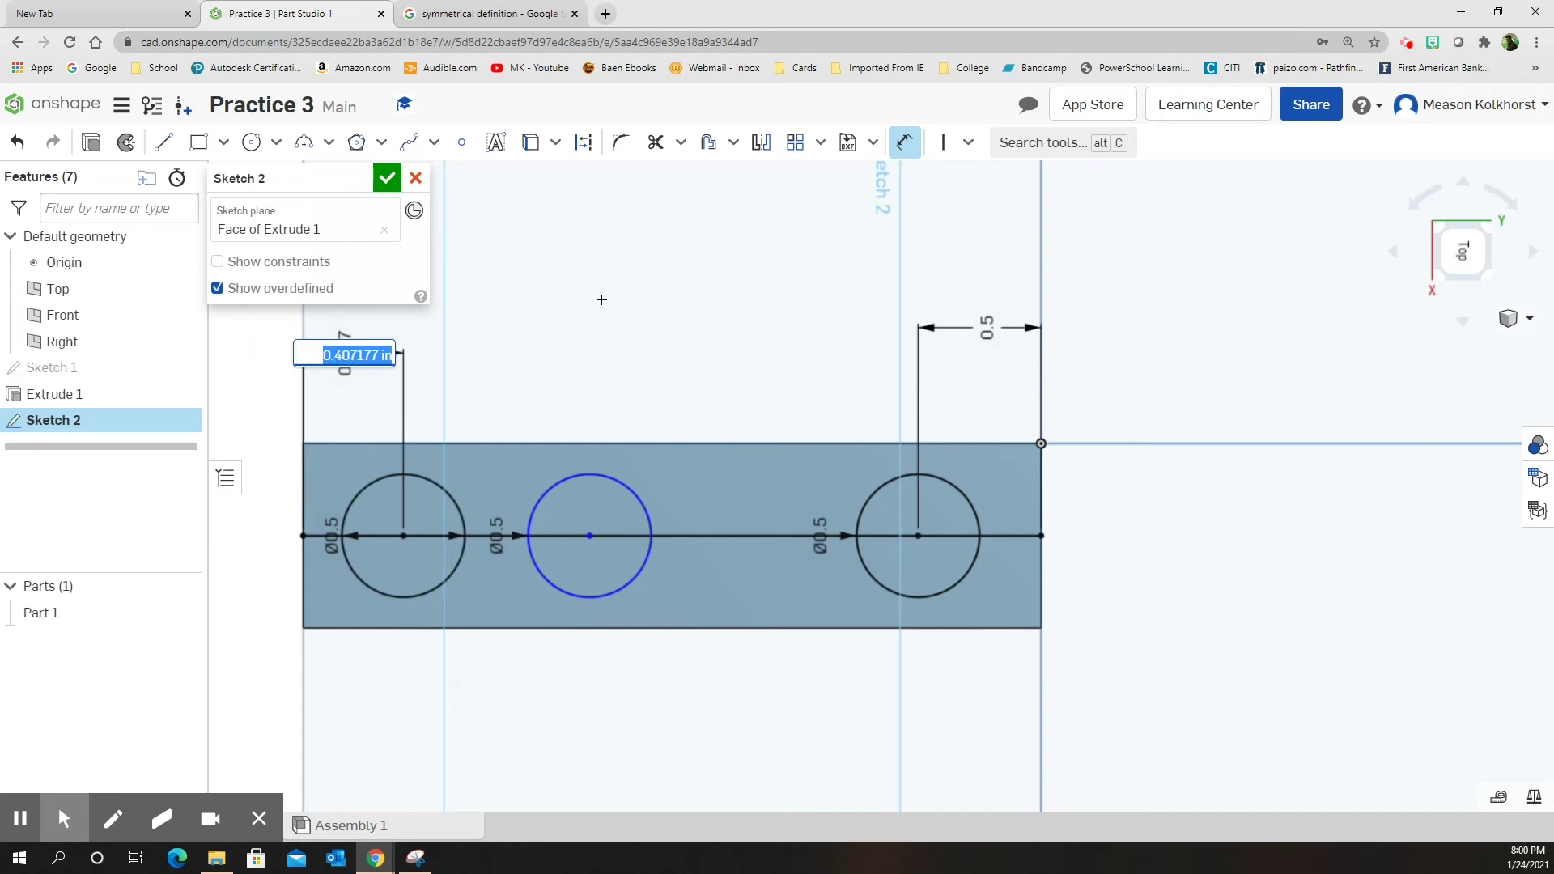
text(0.5)
key(Return)
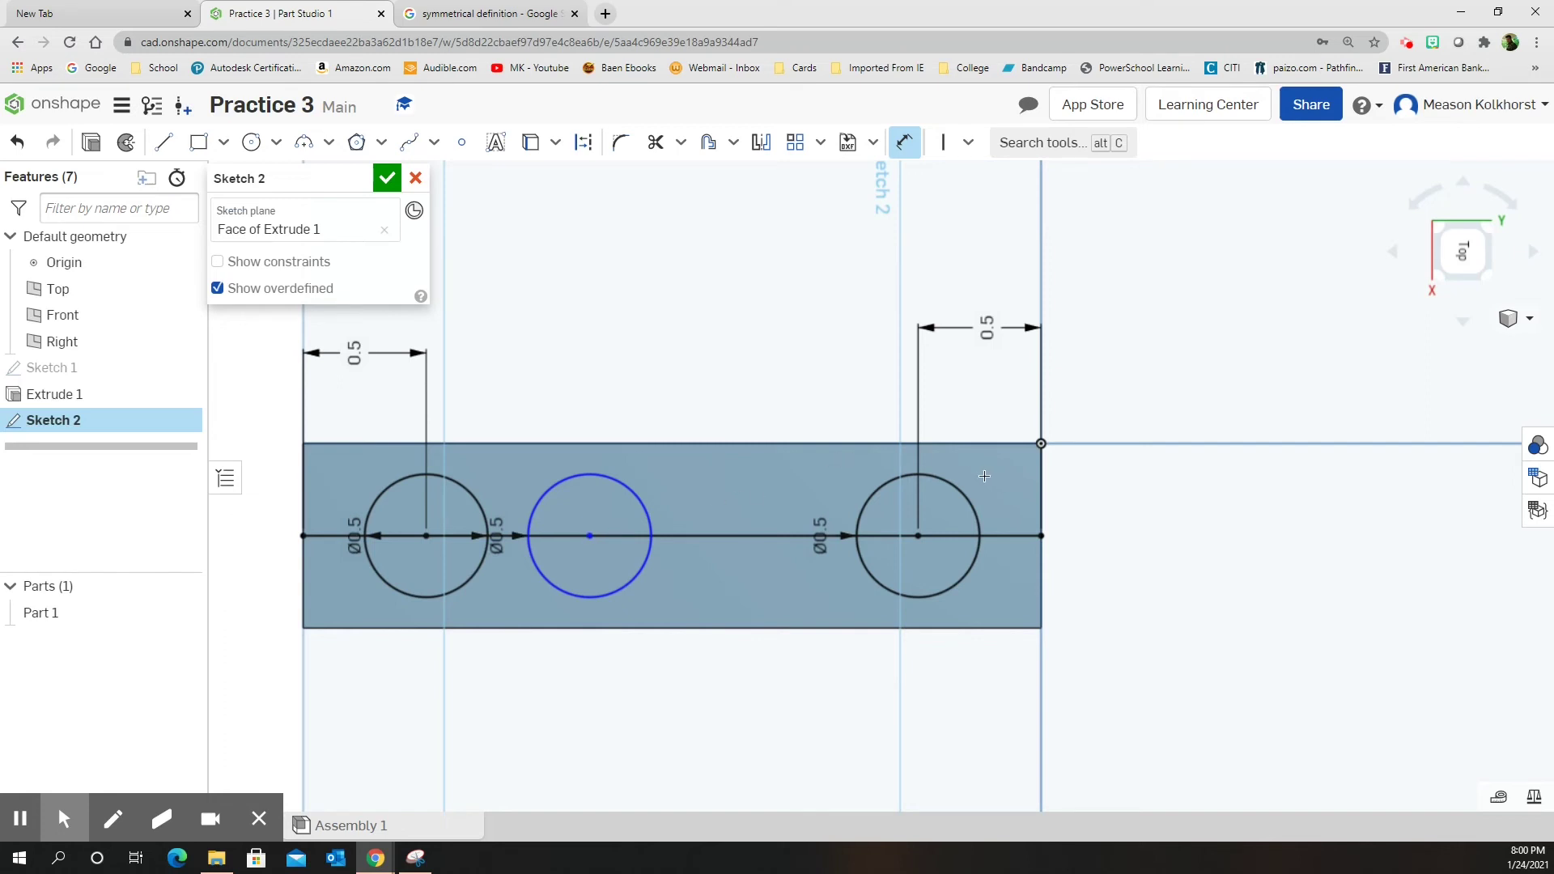
Step: Dimension the middle circle's centre 3/2 in from the short edge at the origin and finish the sketch
click(1045, 501)
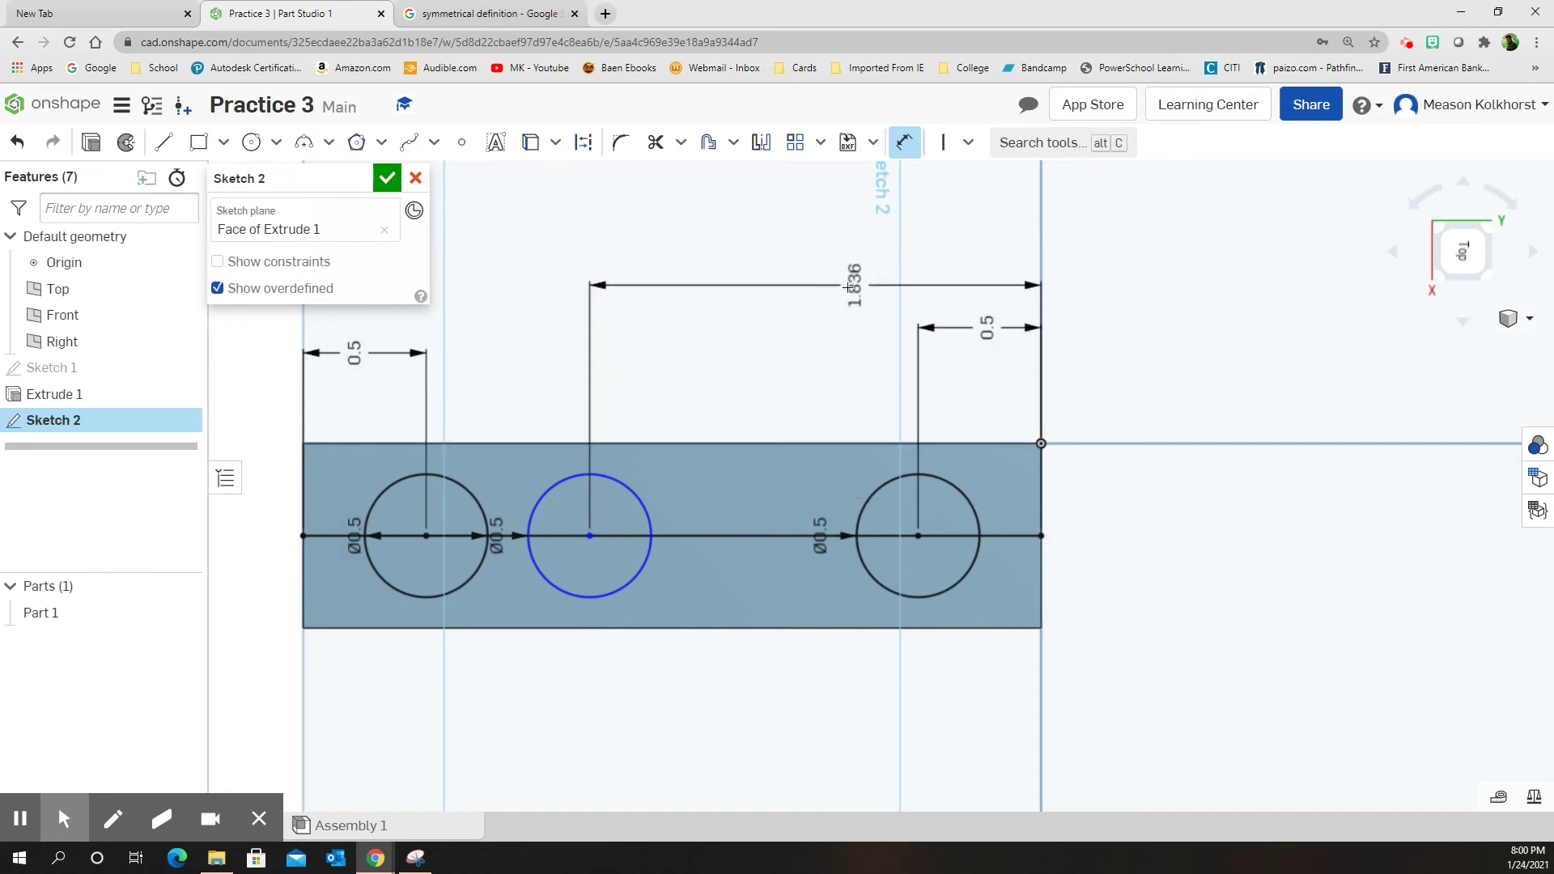
click(847, 285)
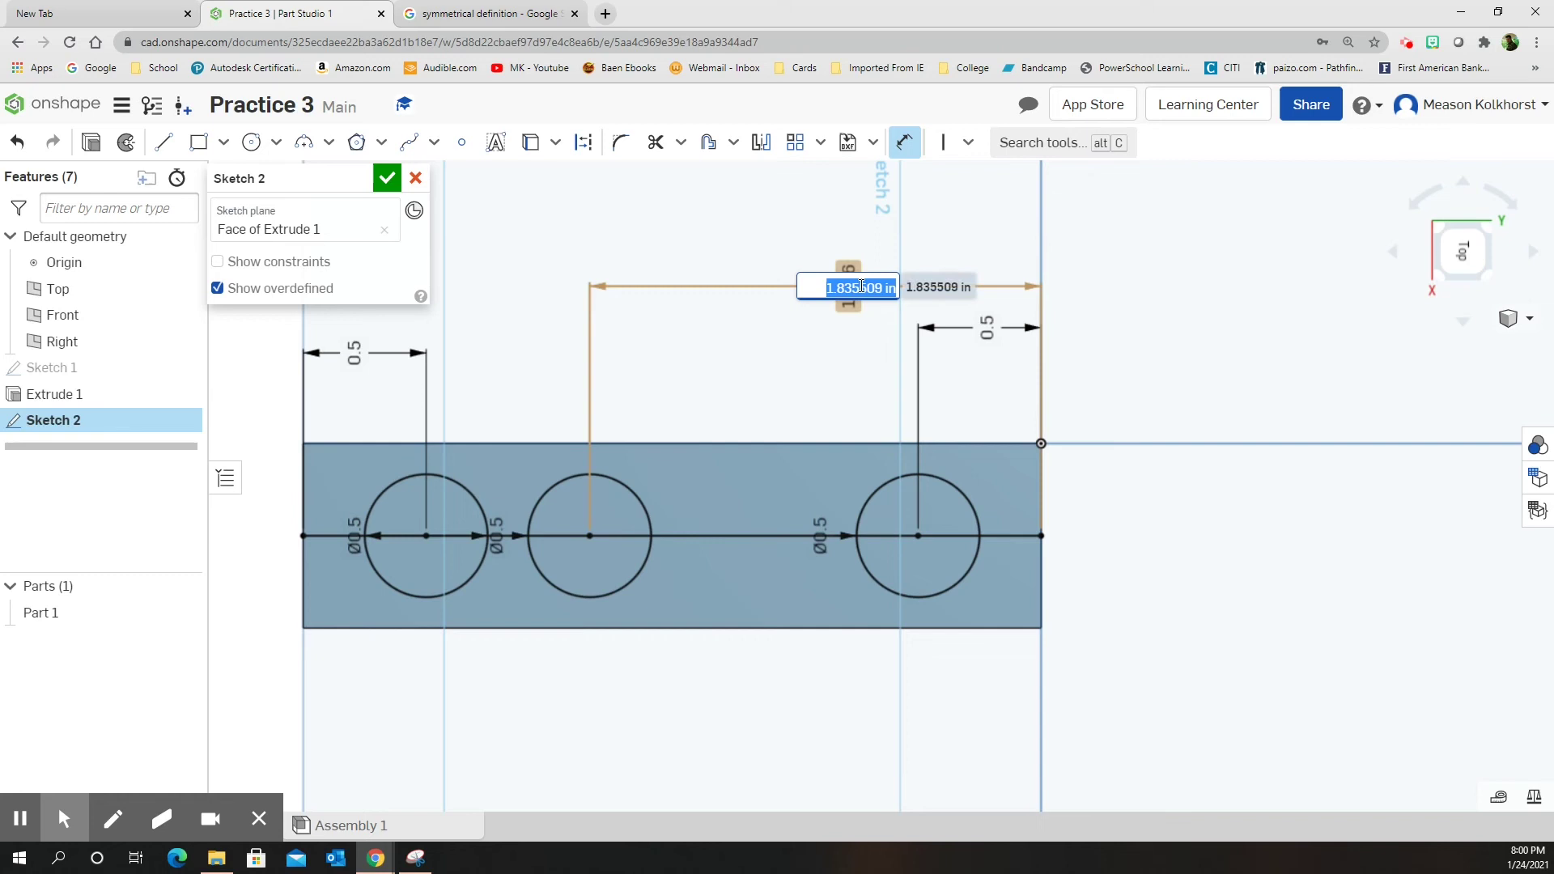
text(3/)
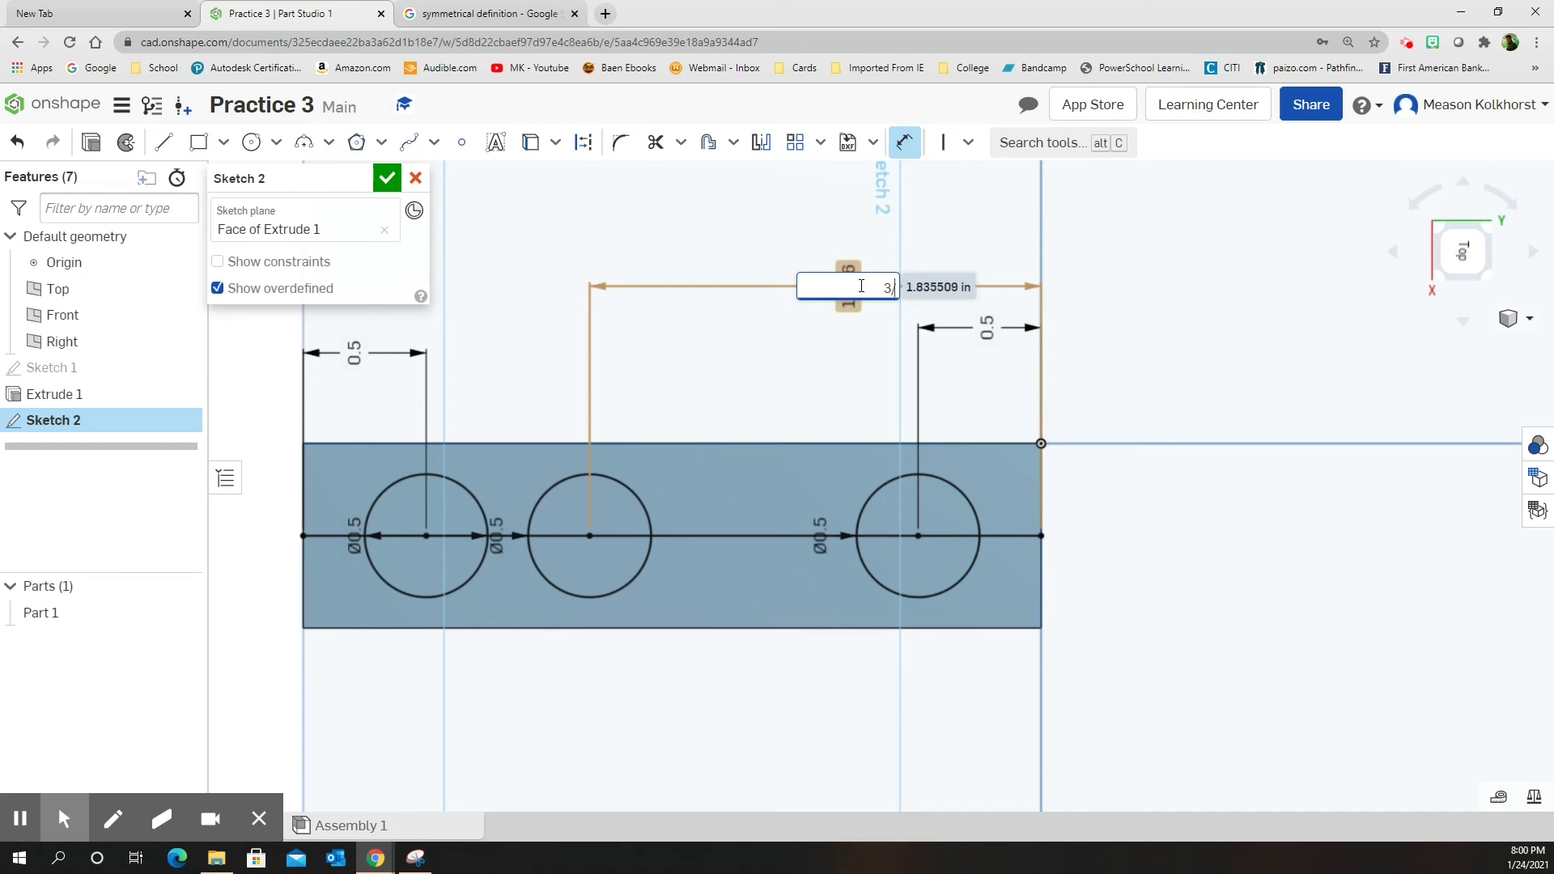
text(2)
key(Return)
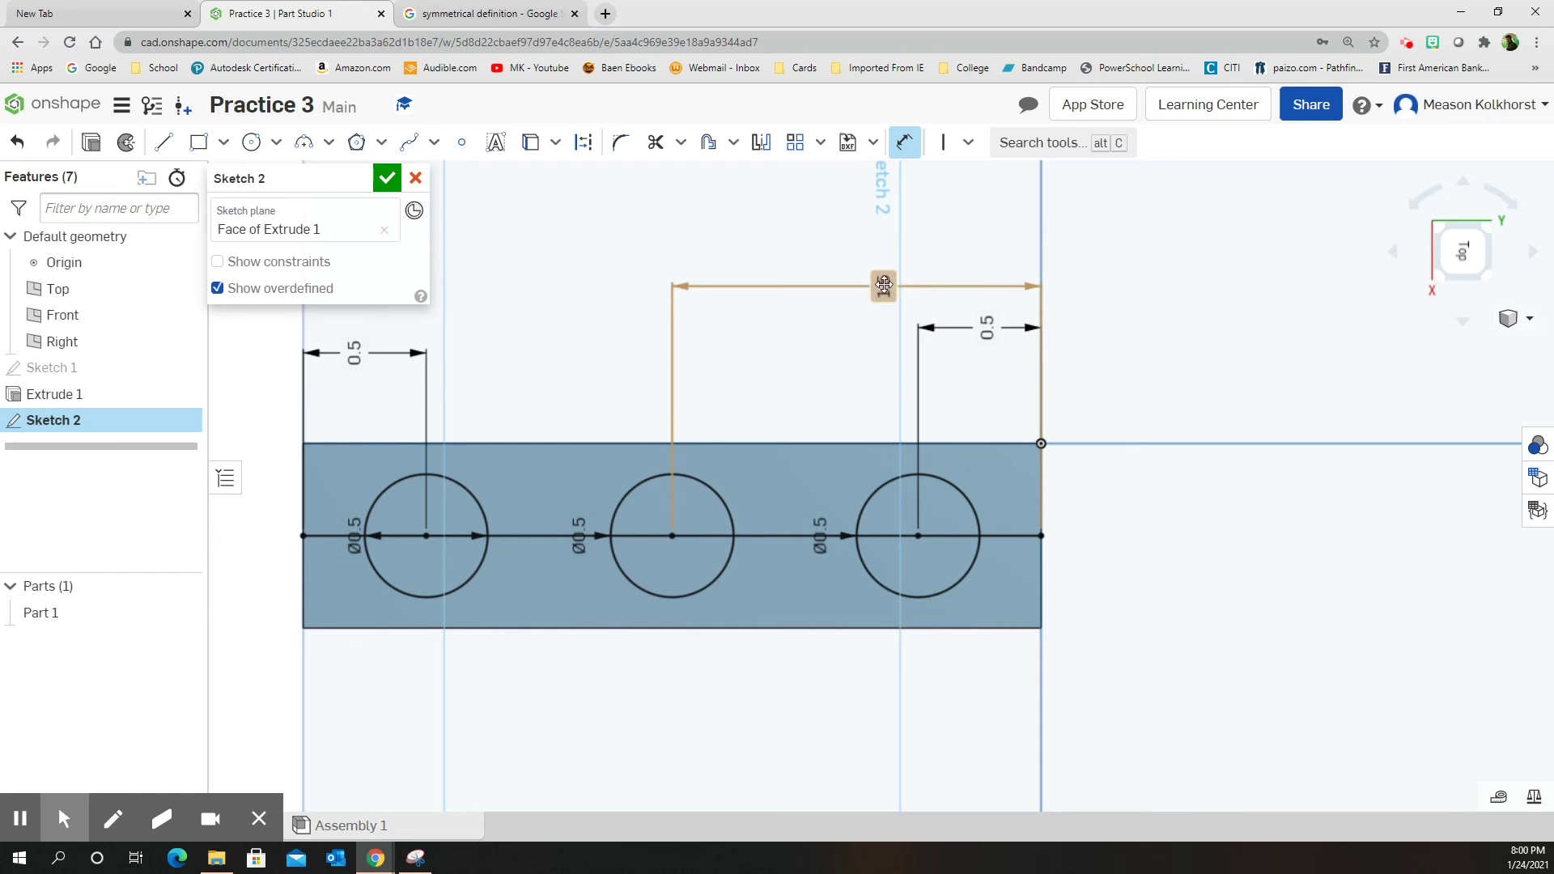
click(385, 179)
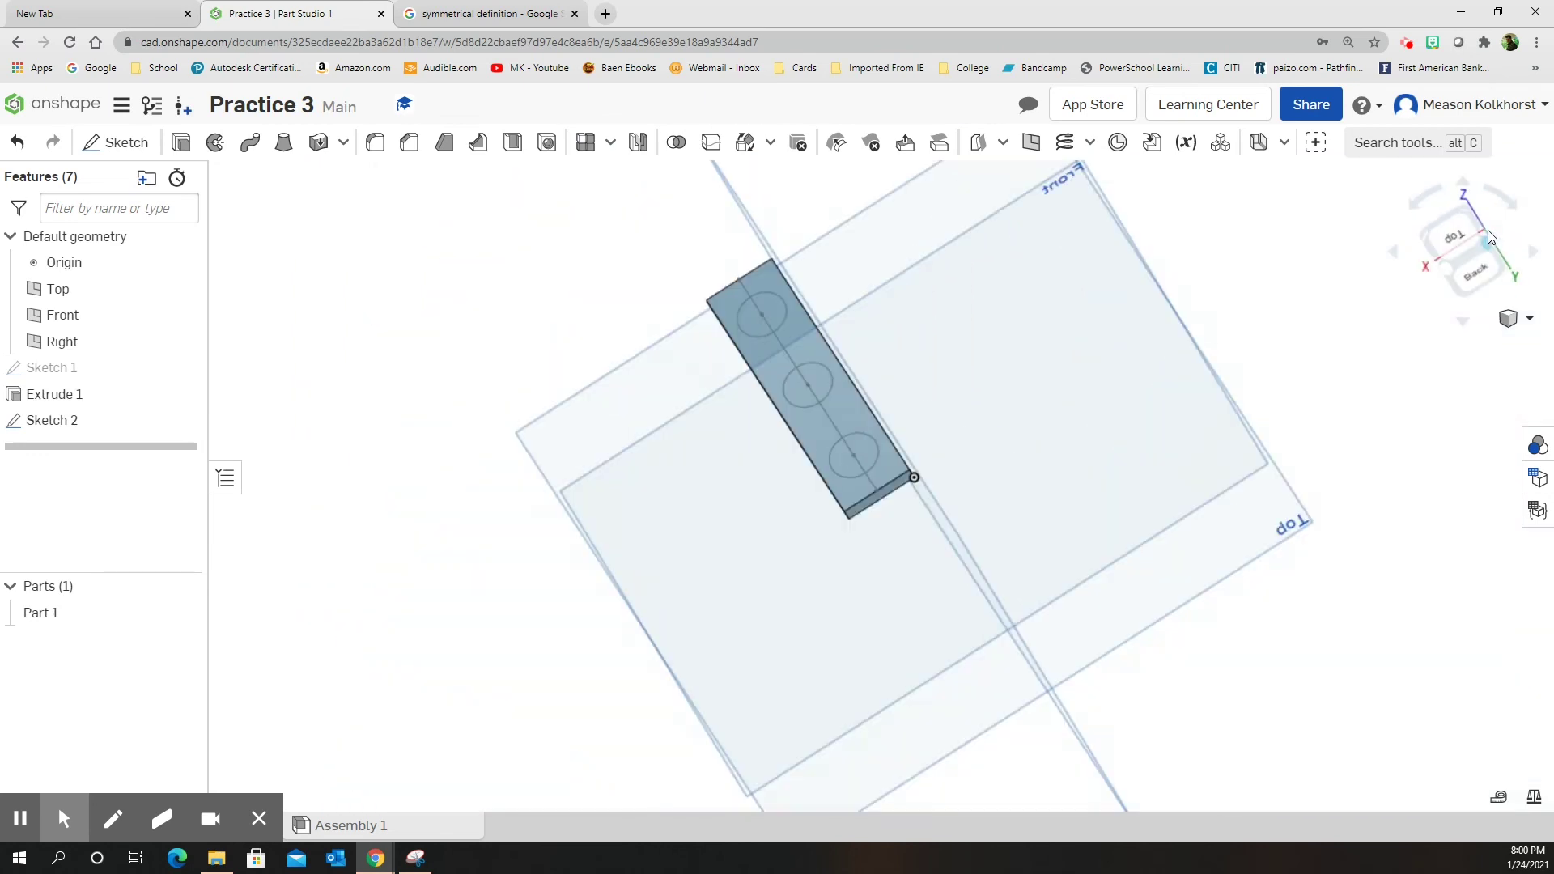
Step: Cut three holes through the bar with a blind 1 in Remove extrude of both halves of each circle
scroll(915, 434, up, 3)
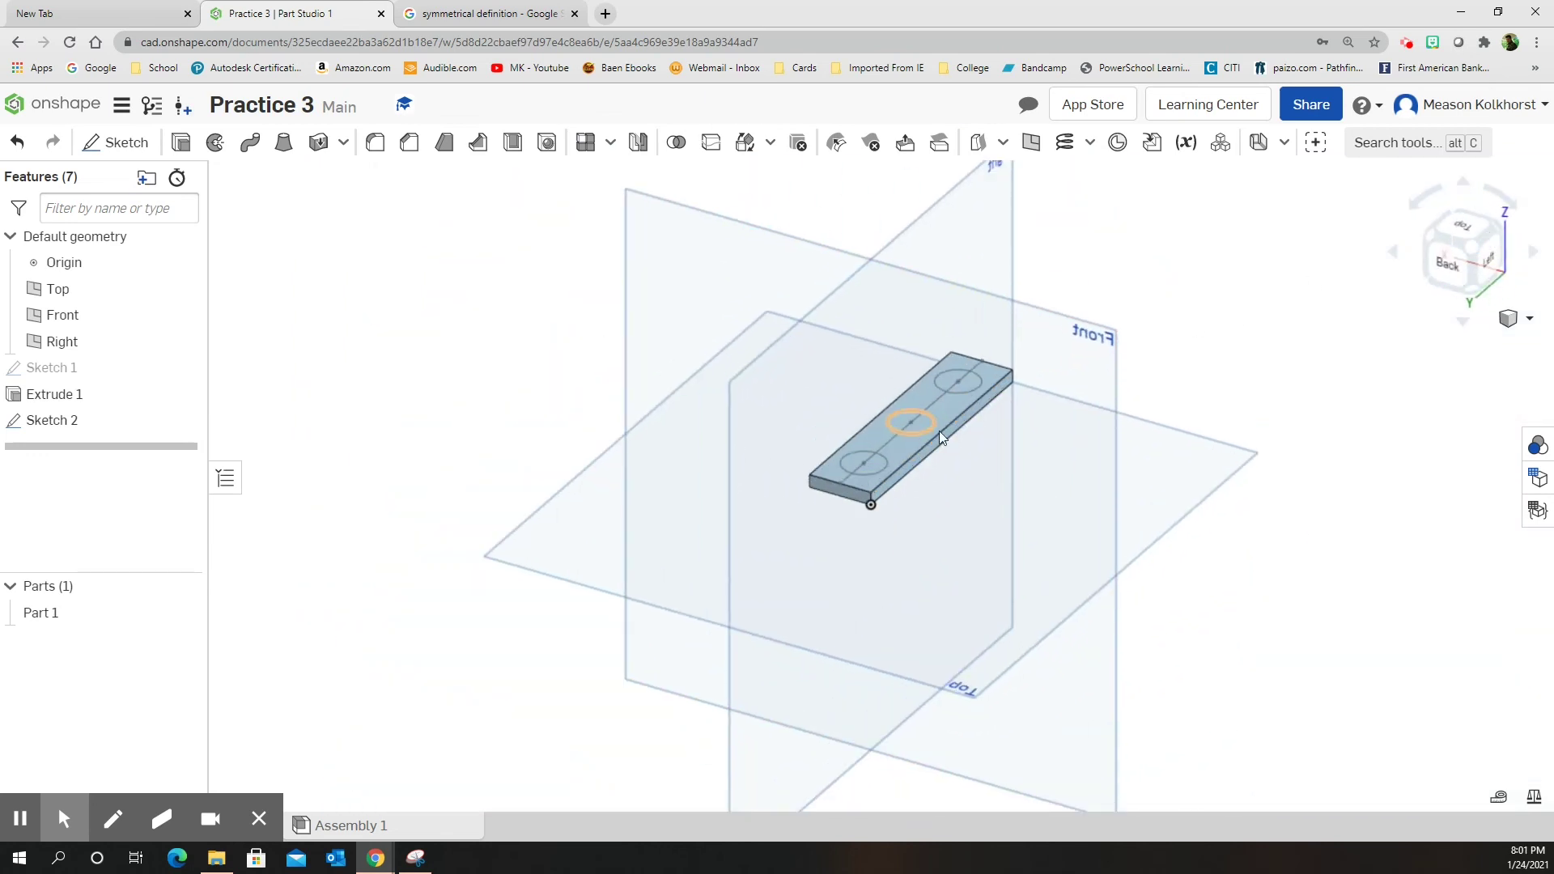
click(1437, 236)
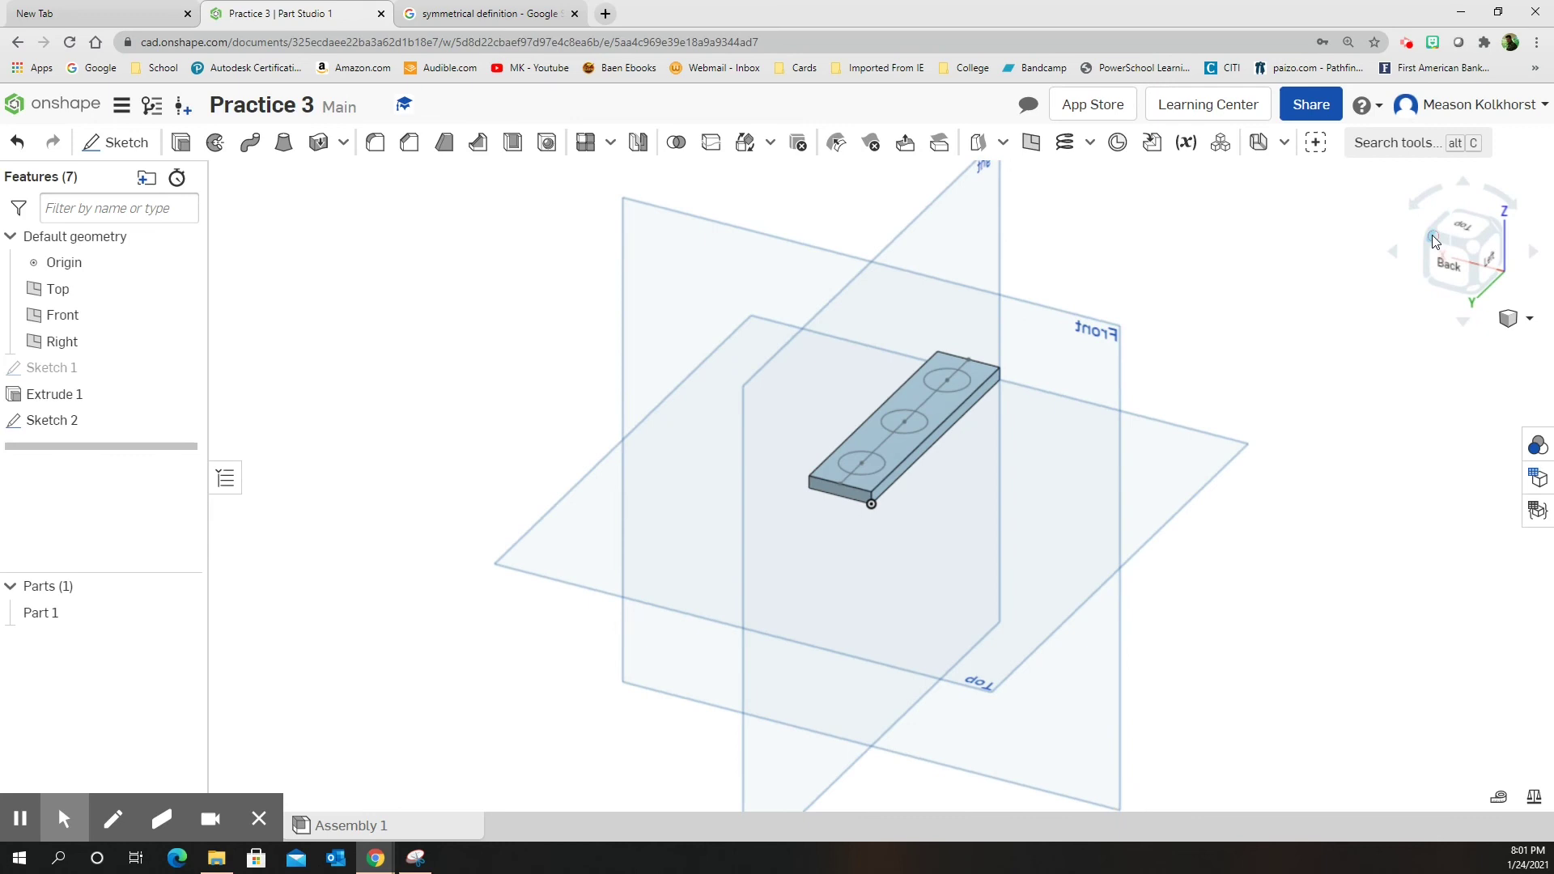
click(1437, 233)
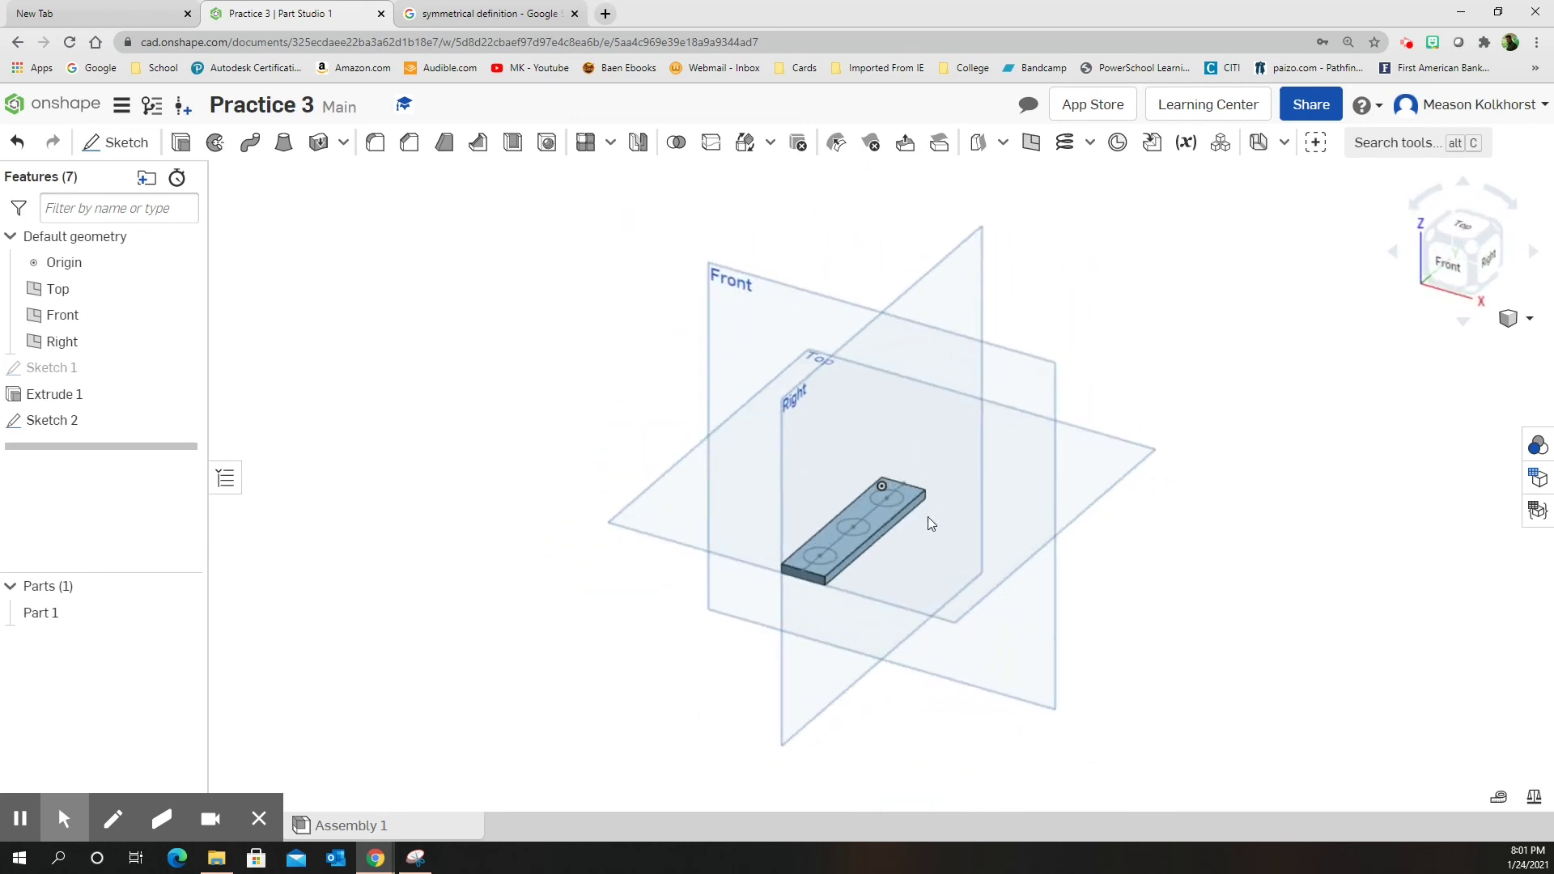
click(181, 144)
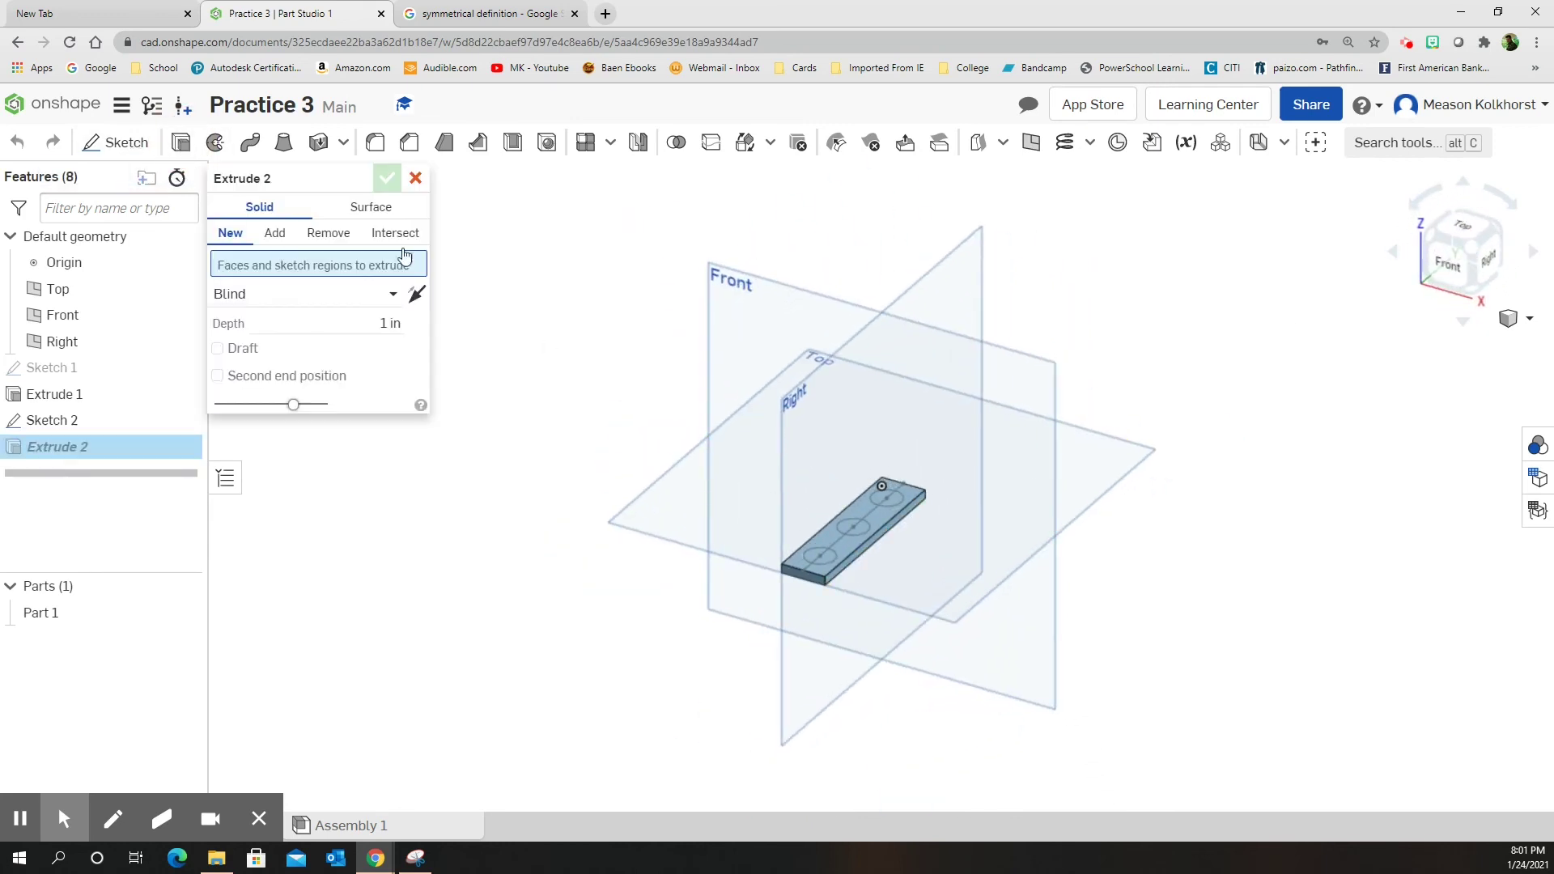
click(818, 560)
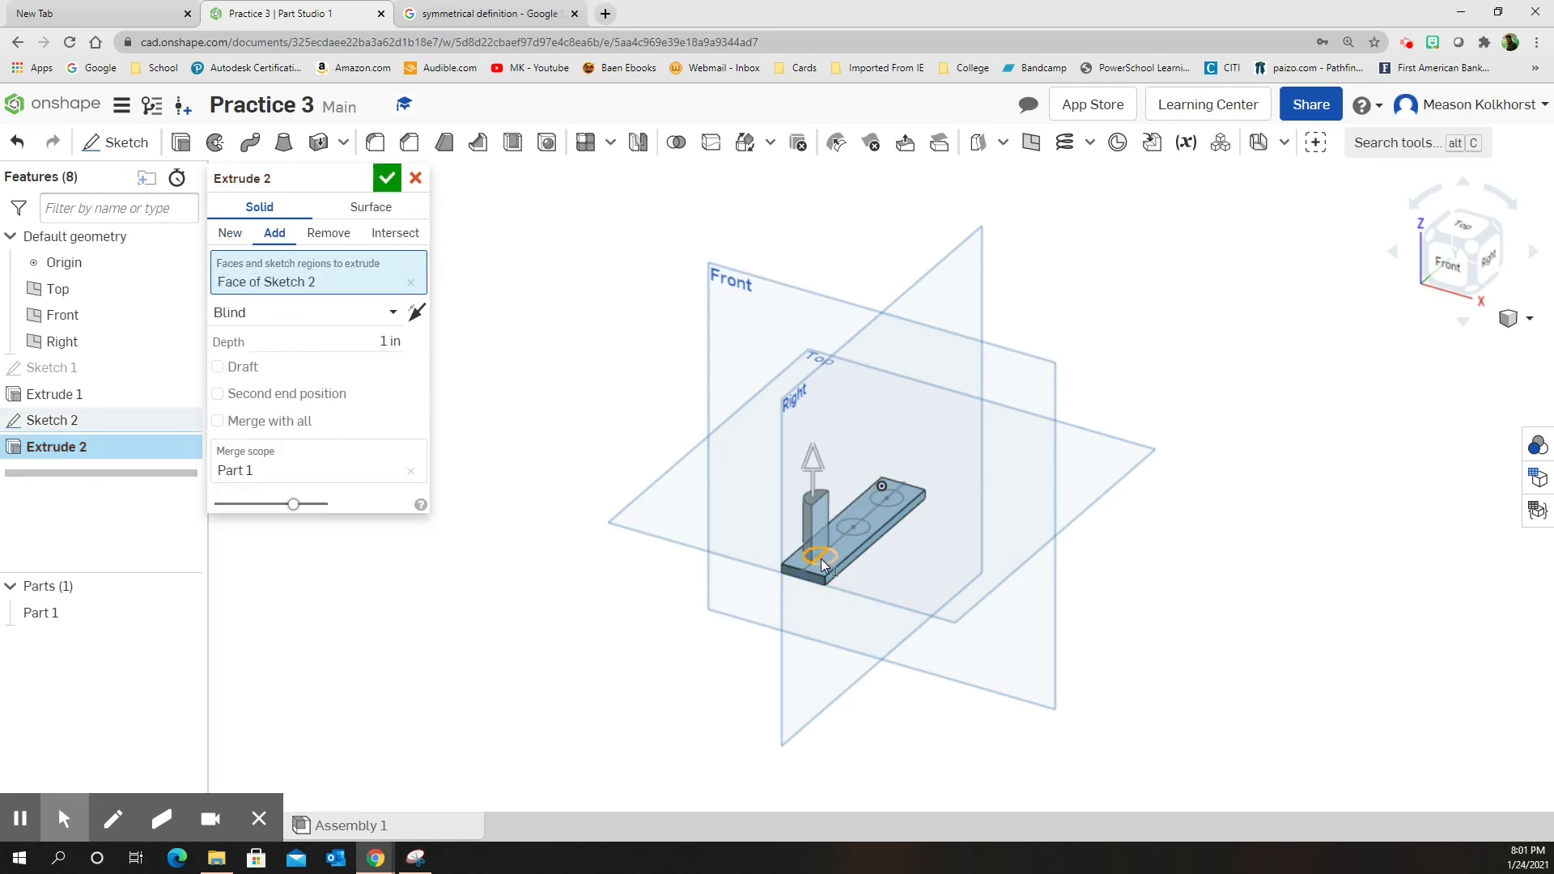
click(845, 543)
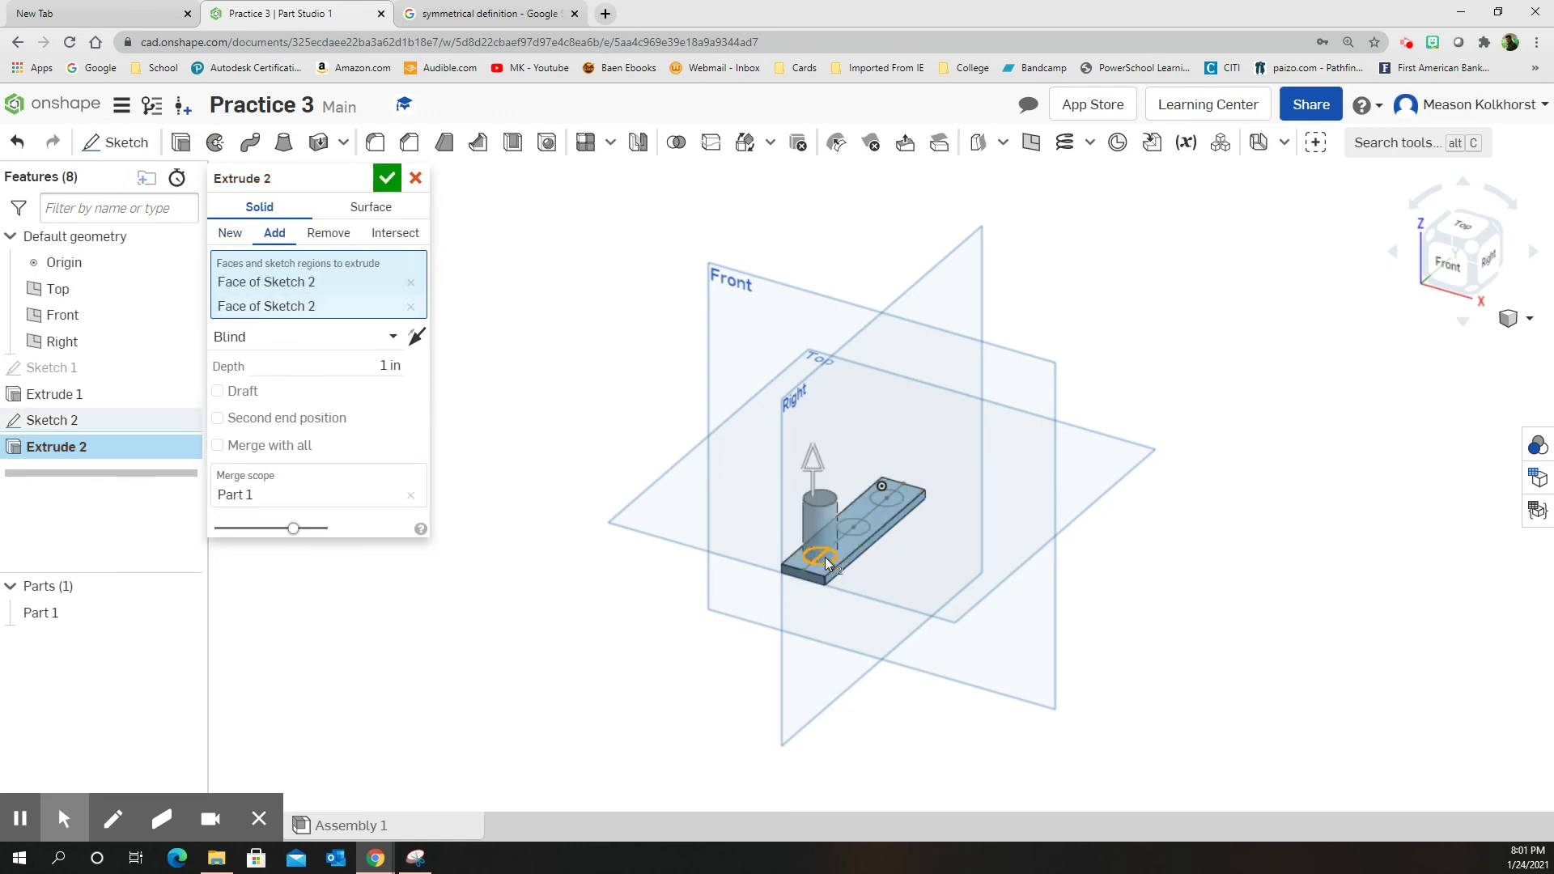
click(854, 537)
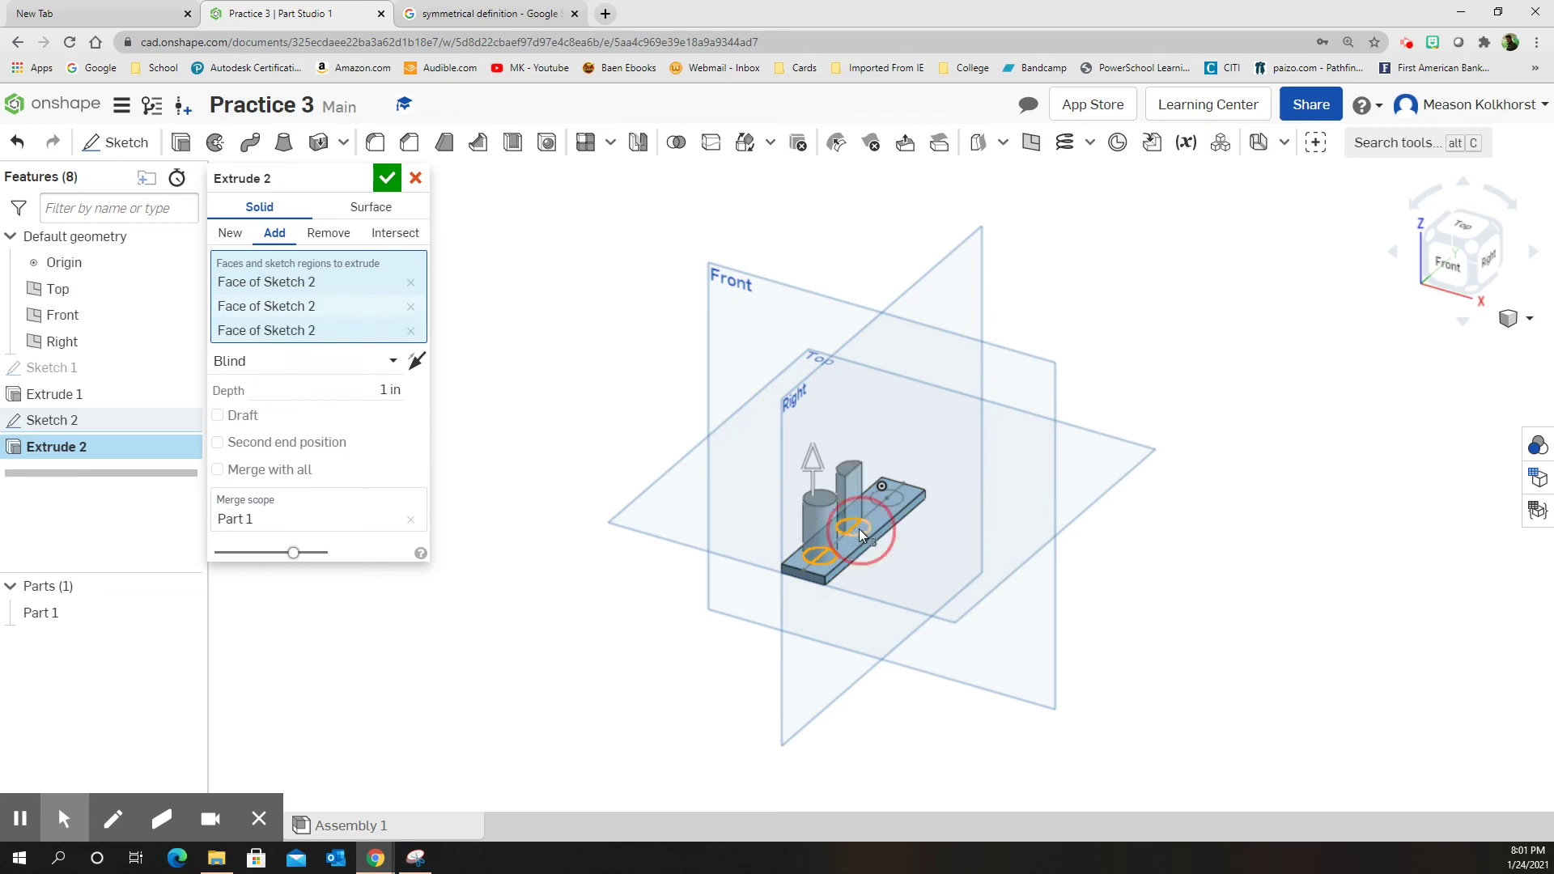
click(867, 520)
click(884, 500)
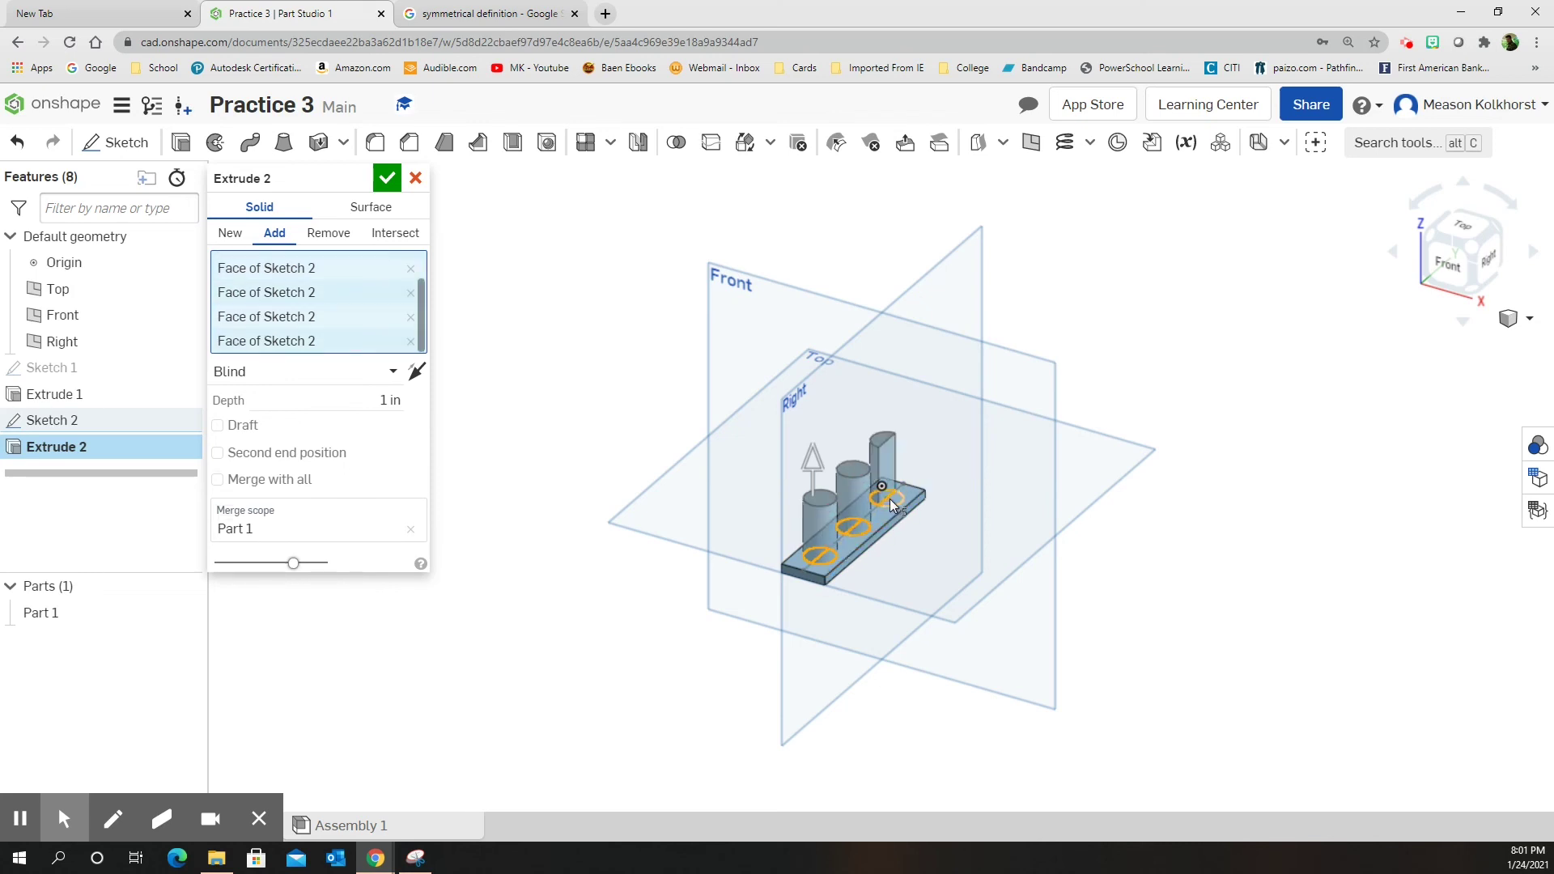
click(892, 505)
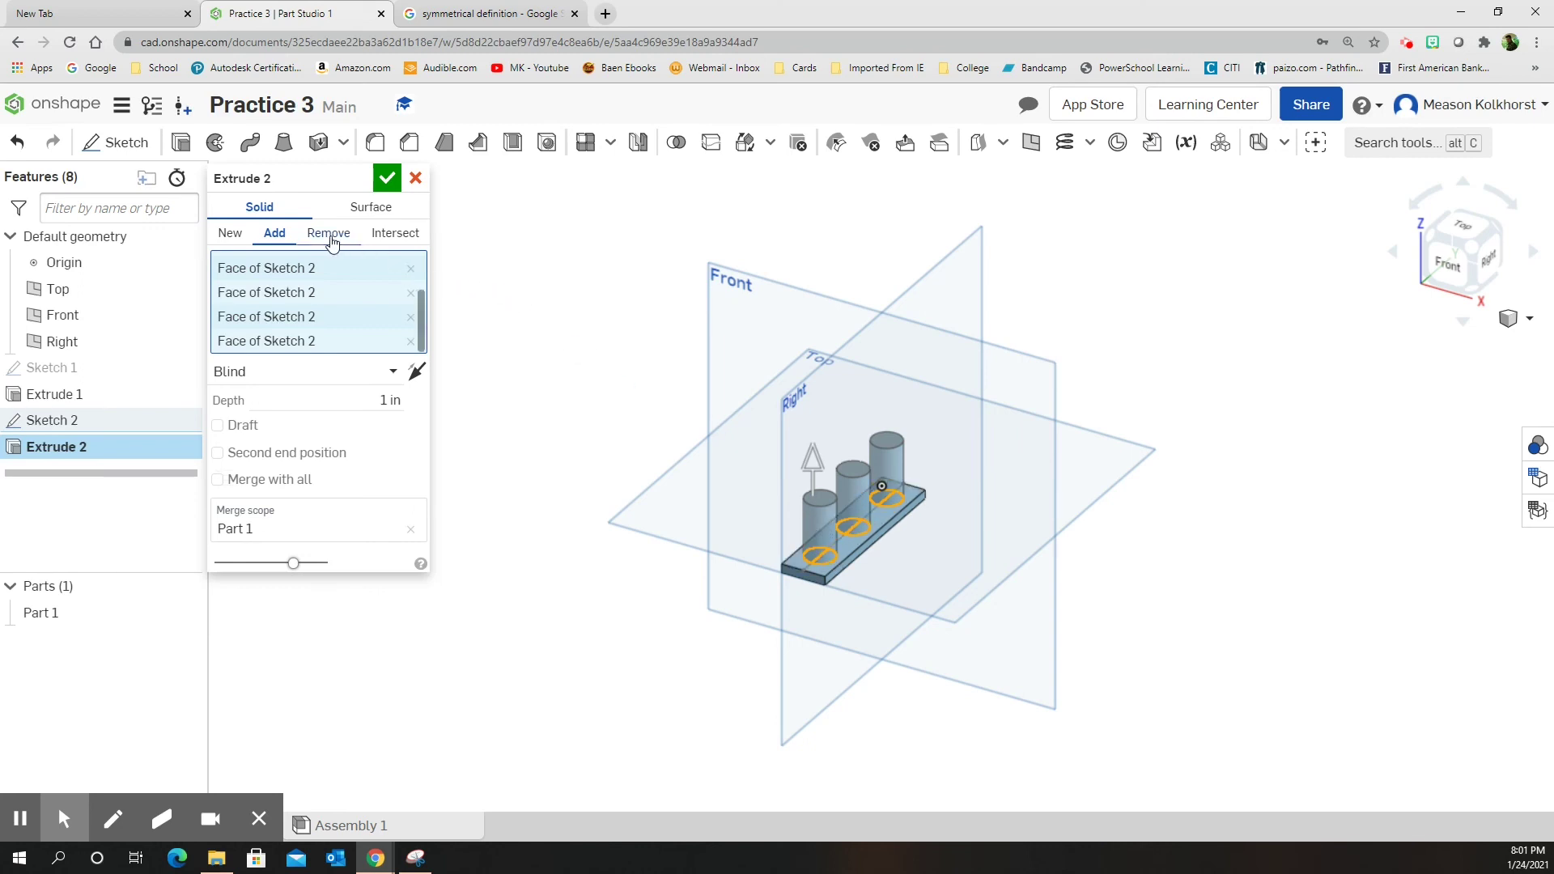
click(329, 238)
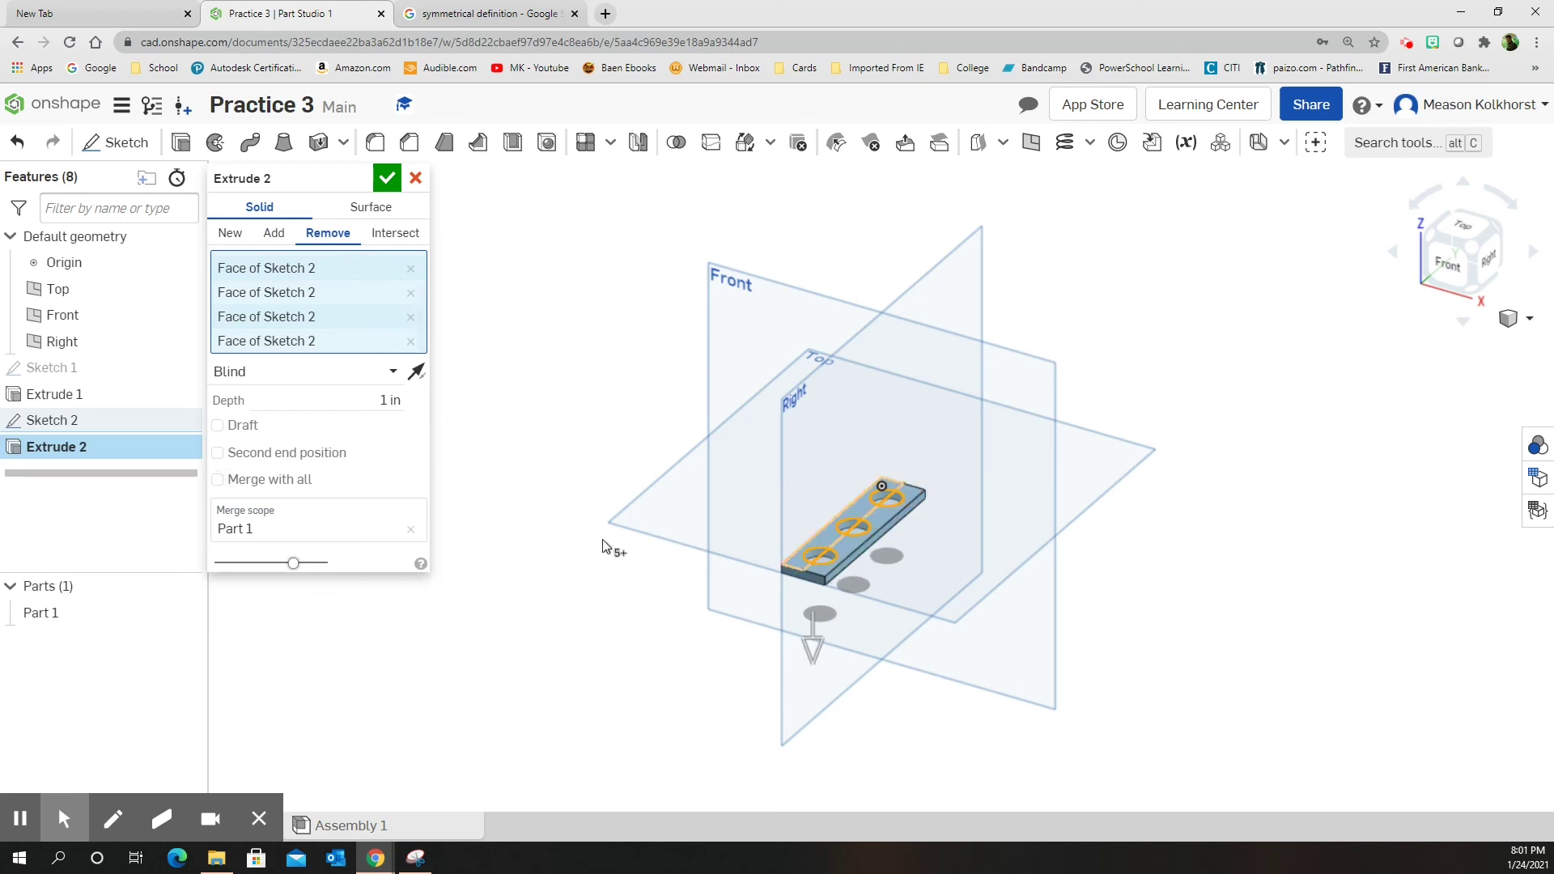
click(387, 178)
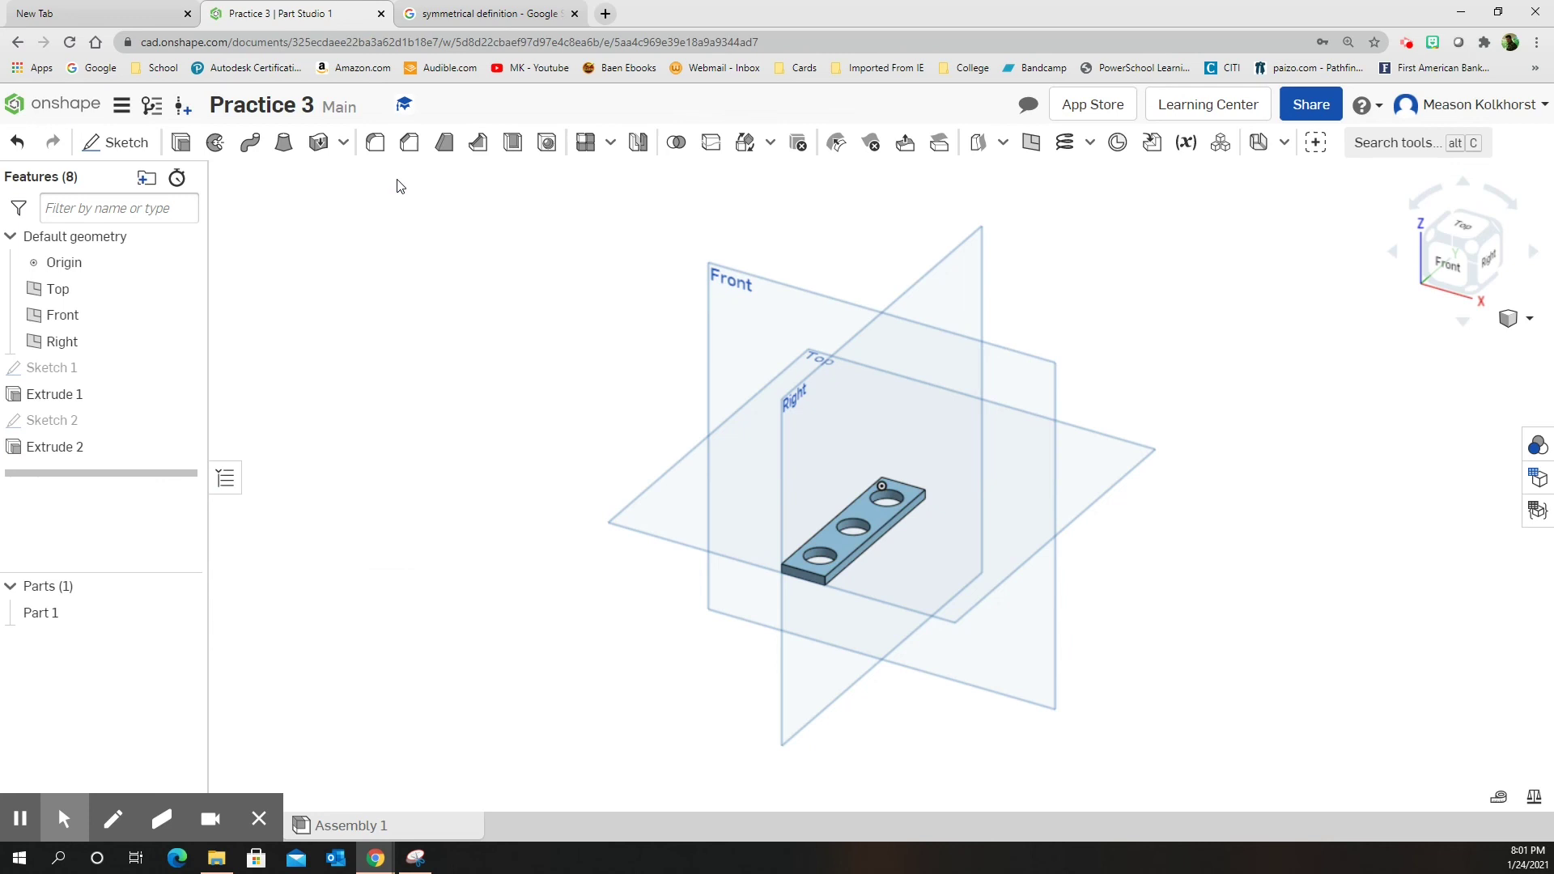